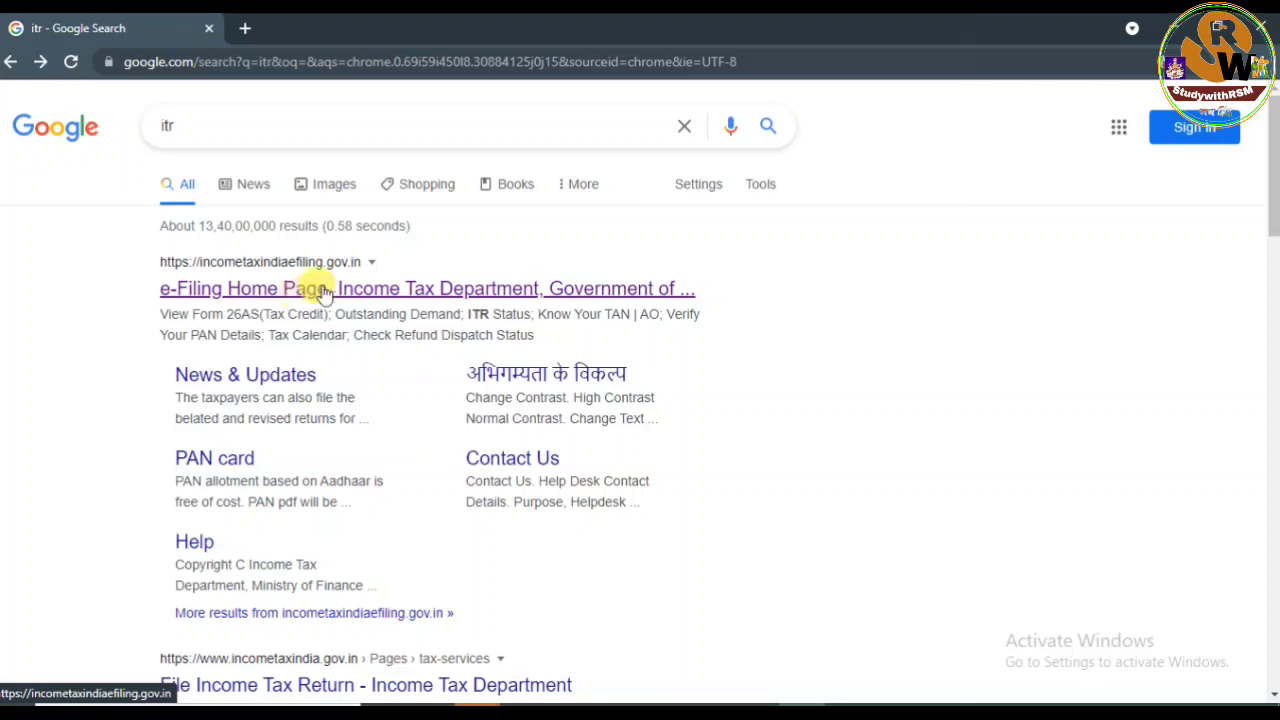
Go from the search results to the official e-Filing home page, then its Login page.
left_click(386, 312)
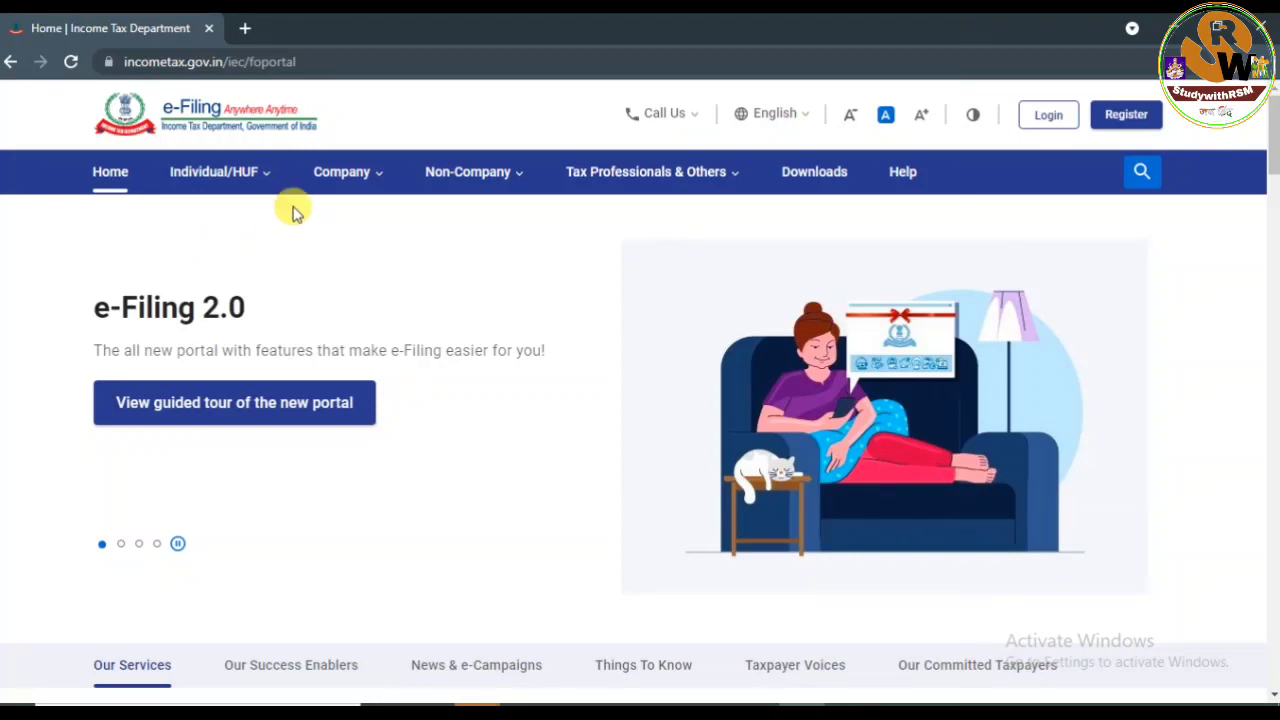
left_click(1045, 118)
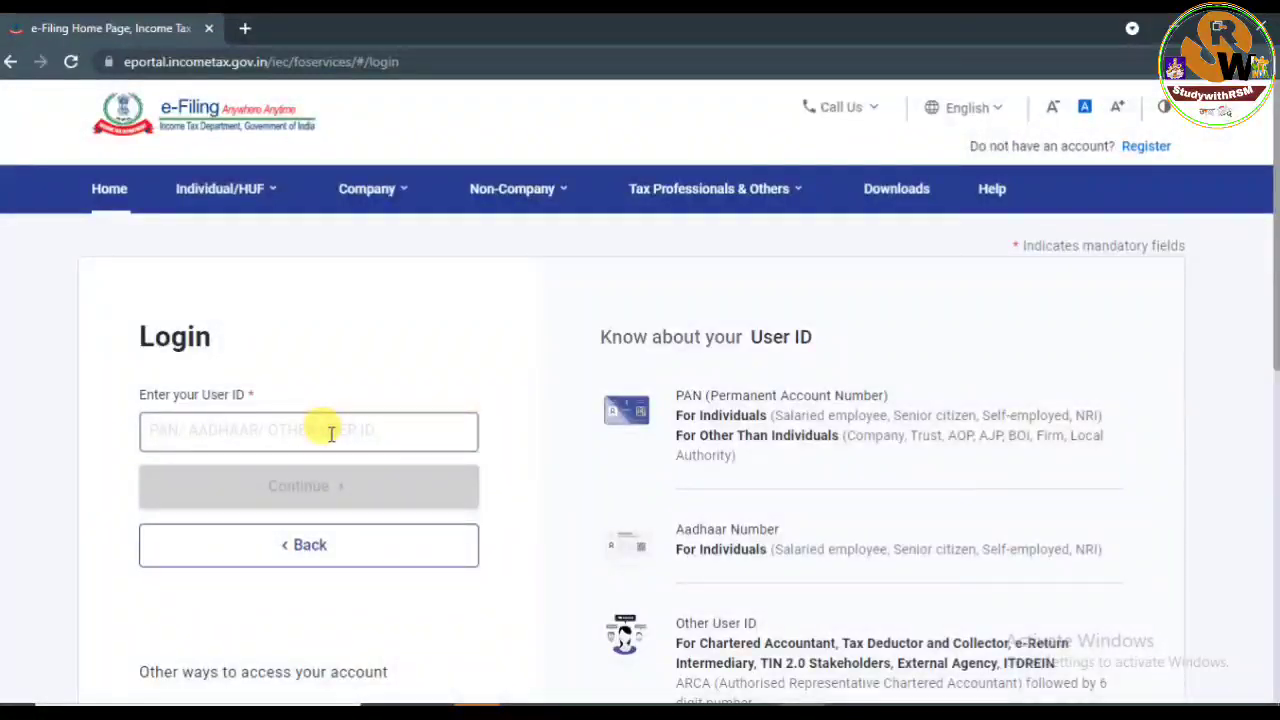
Enter the taxpayer's PAN as the User ID and continue.
left_click(244, 437)
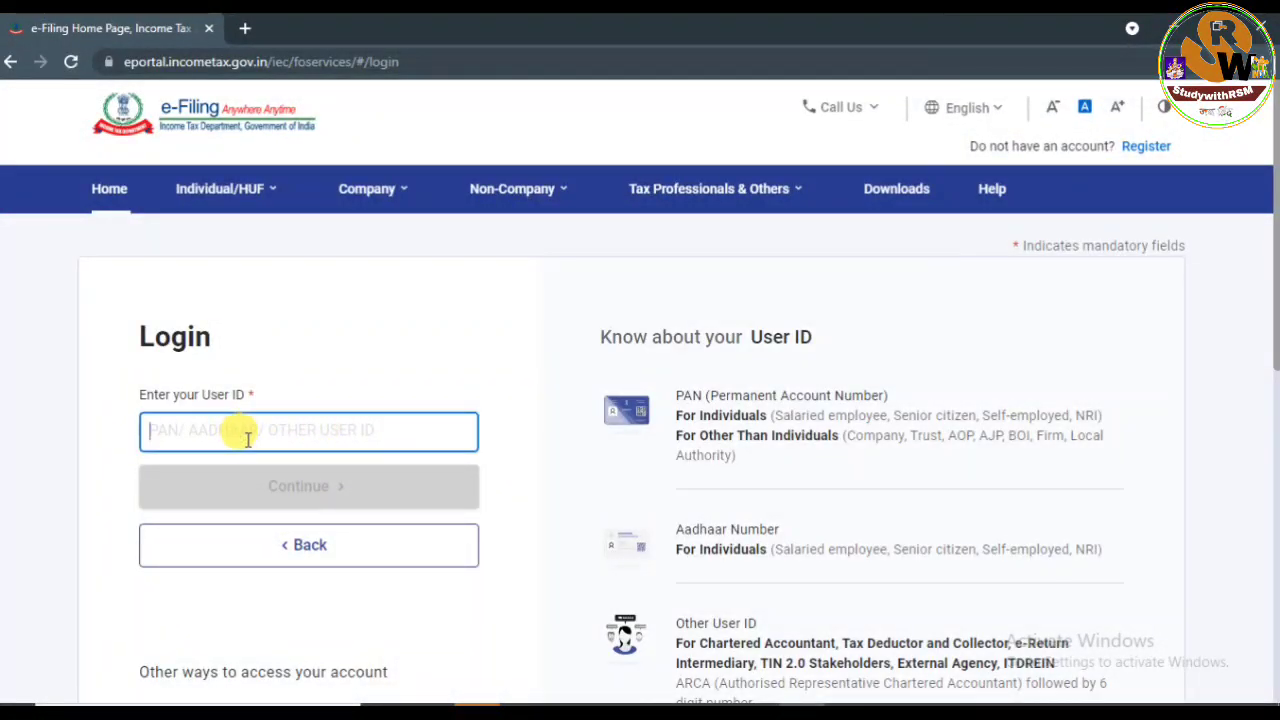
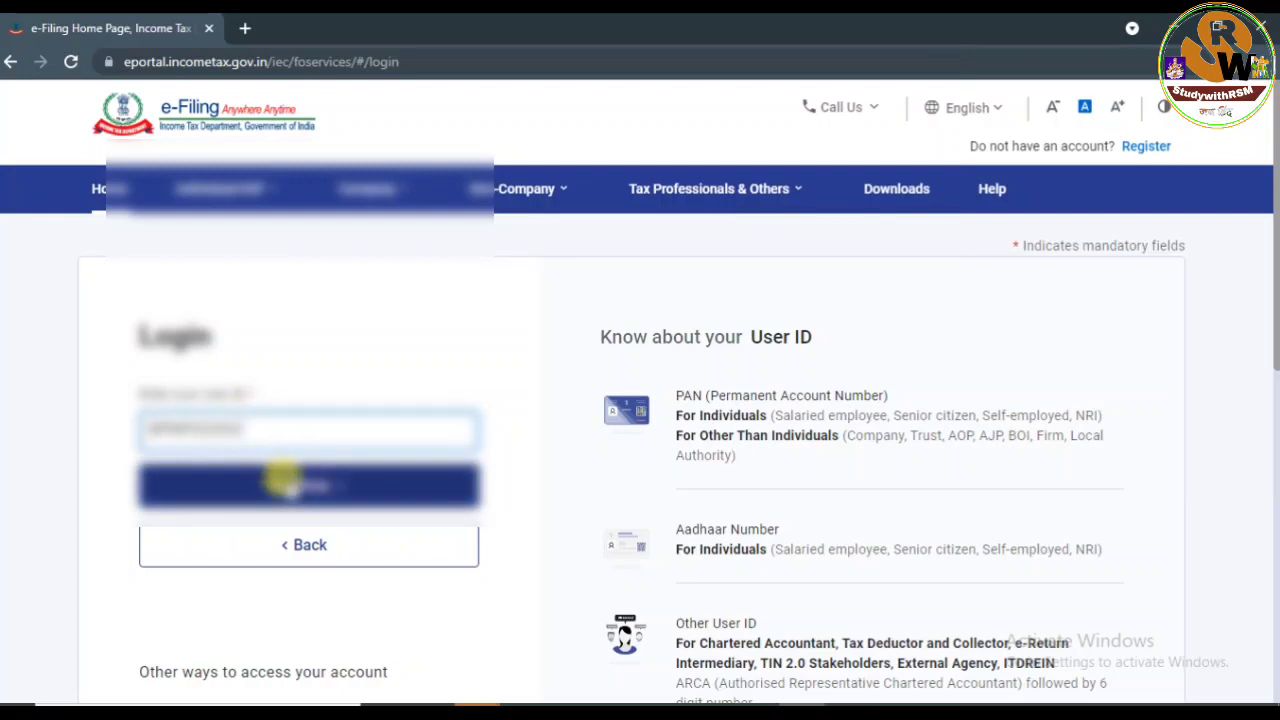
left_click(363, 485)
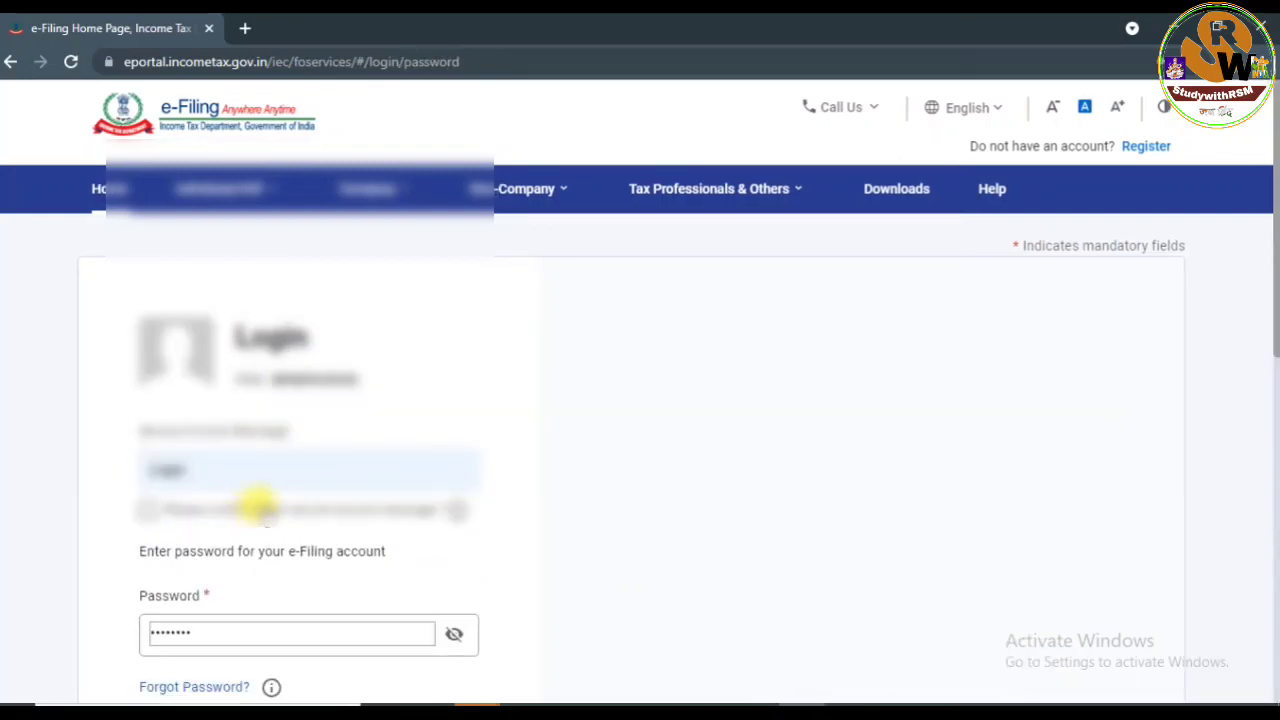
Confirm the secure access message and log in with the account password.
scroll(1270, 260, "down", 2)
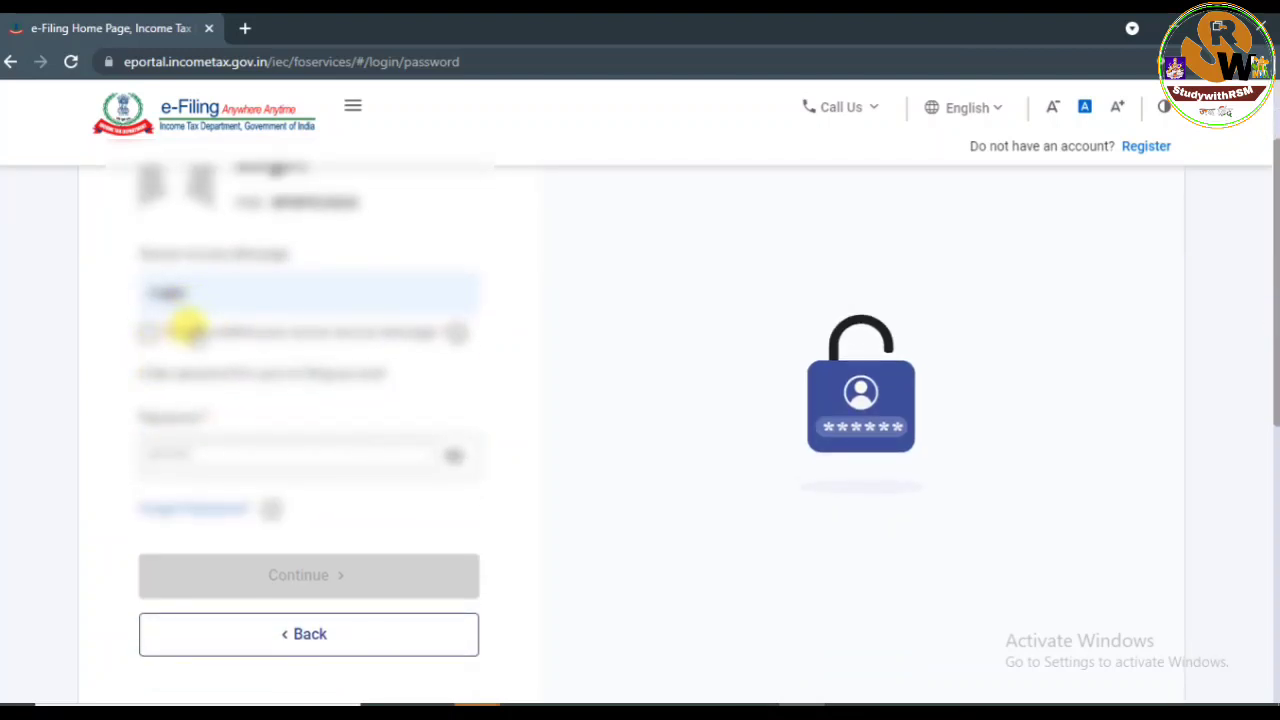
left_click(145, 332)
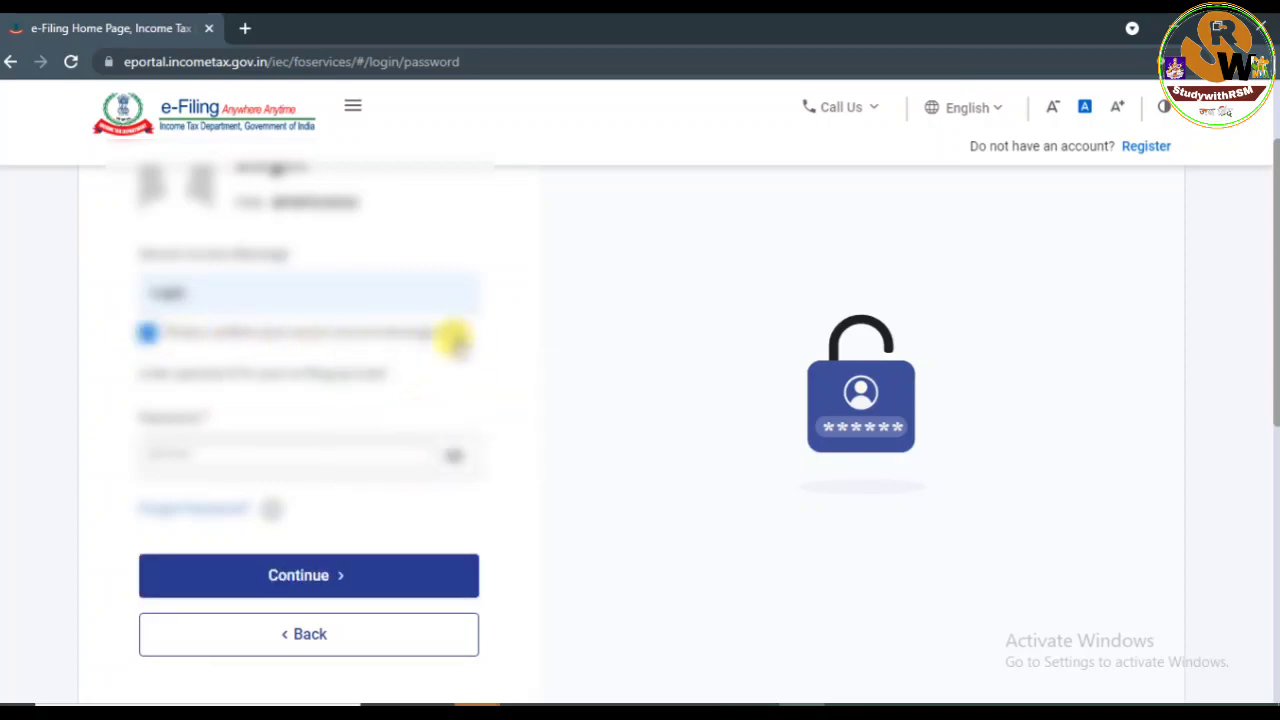
mouse_move(447, 338)
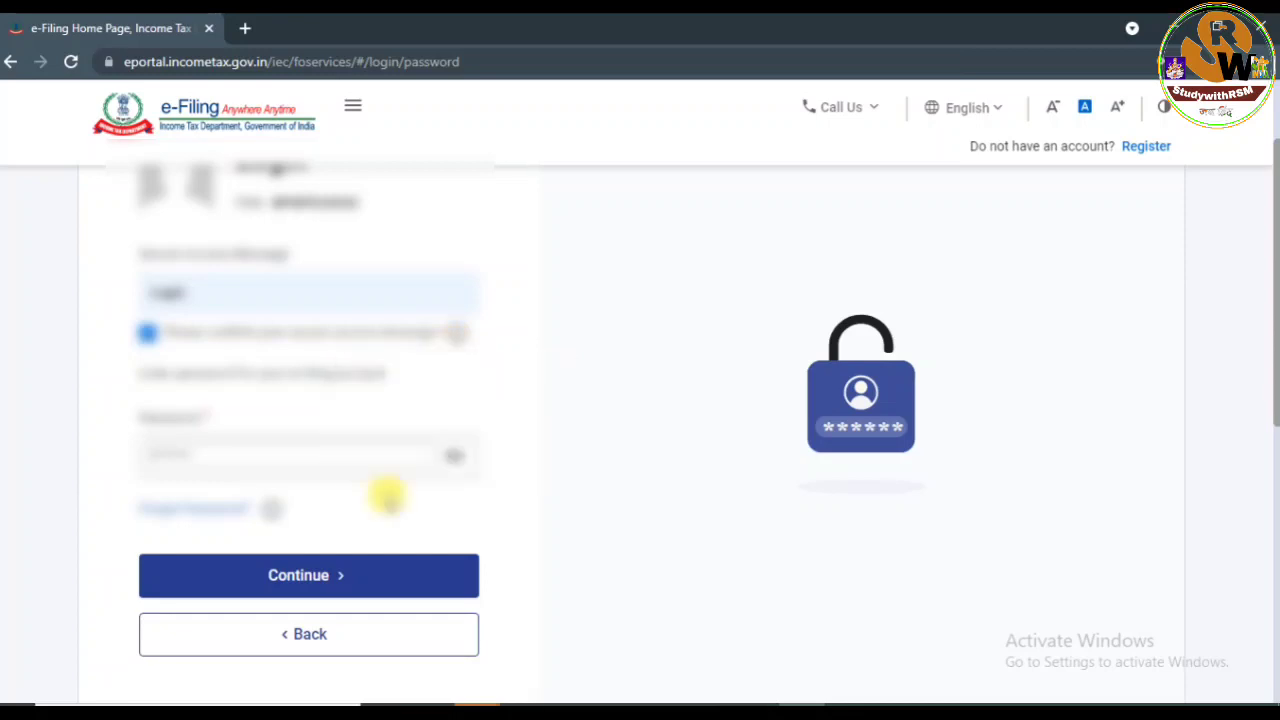
left_click(278, 578)
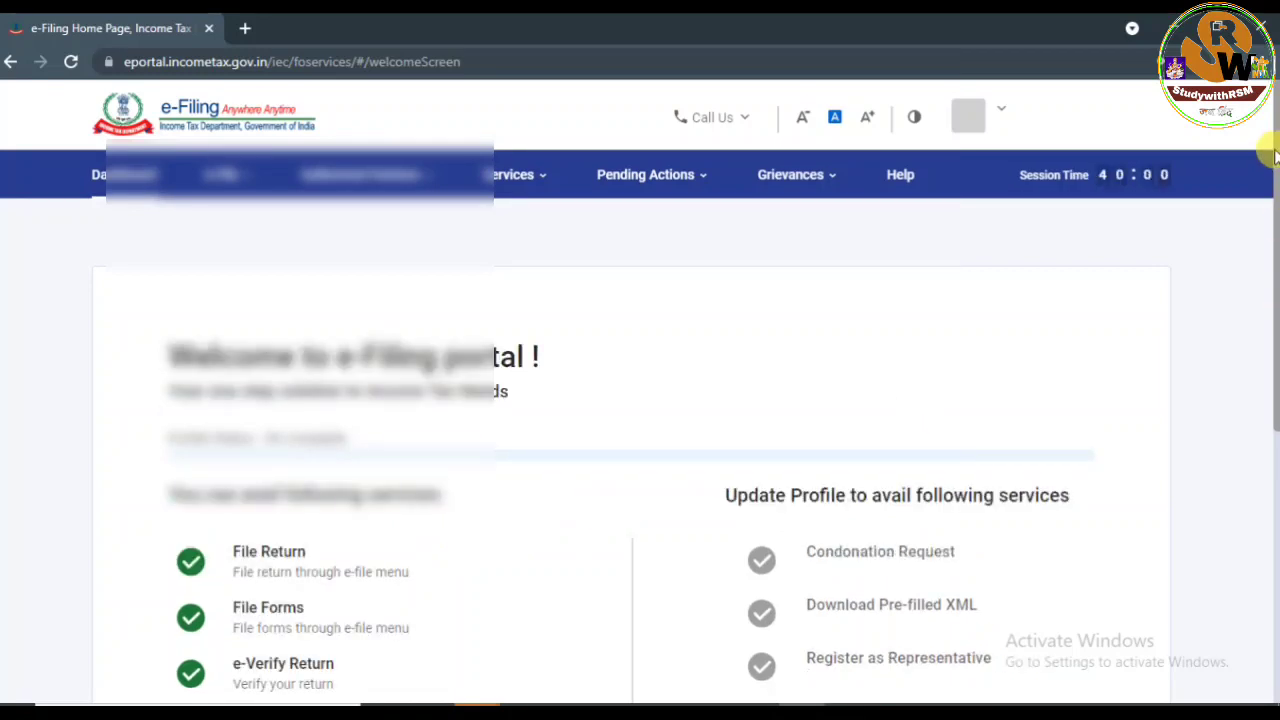
Scroll past the welcome page, skip the profile-update prompt and reach the AY 2021-22 filing dashboard.
scroll(1272, 200, "down", 1)
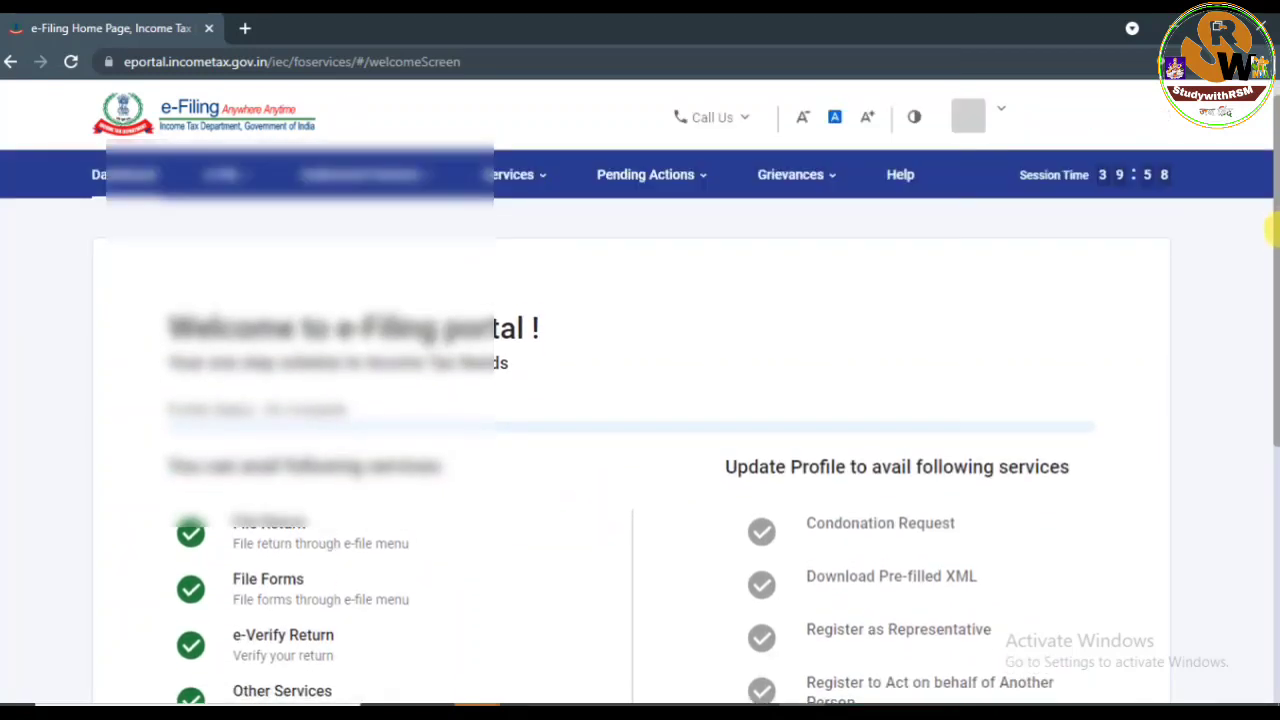
scroll(1271, 250, "down", 1)
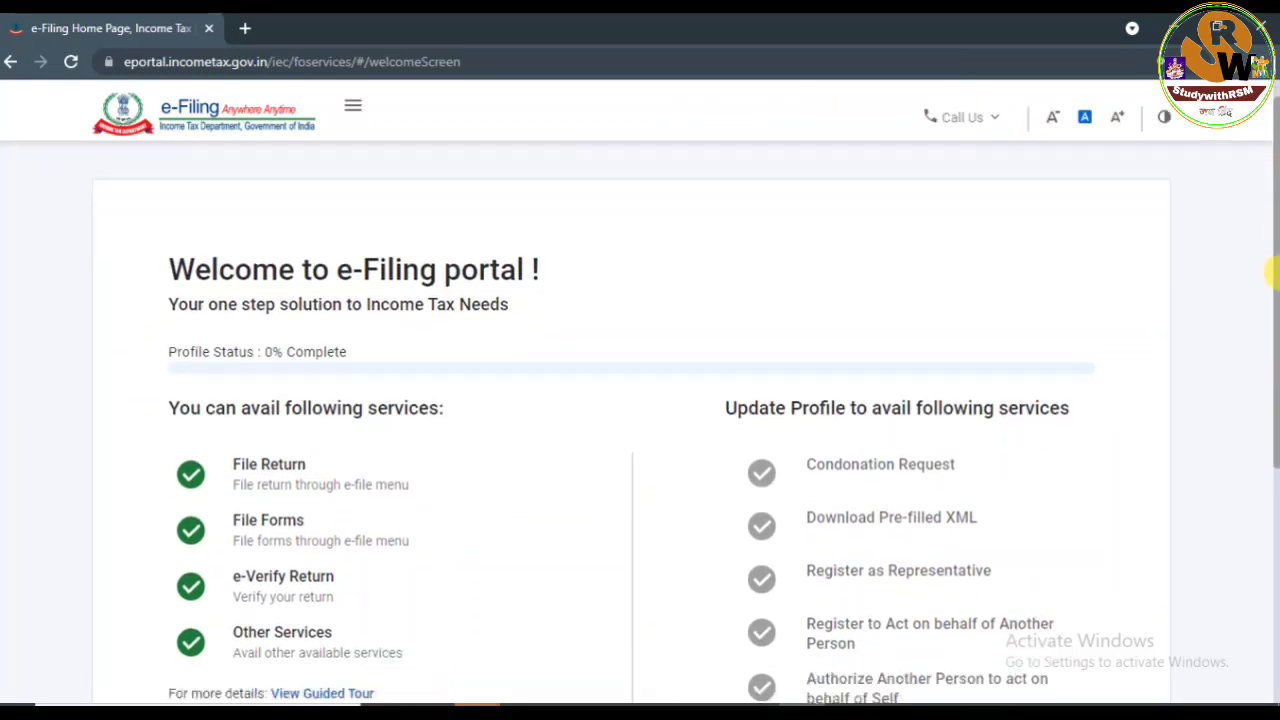
left_click_drag(1272, 272, 1272, 338)
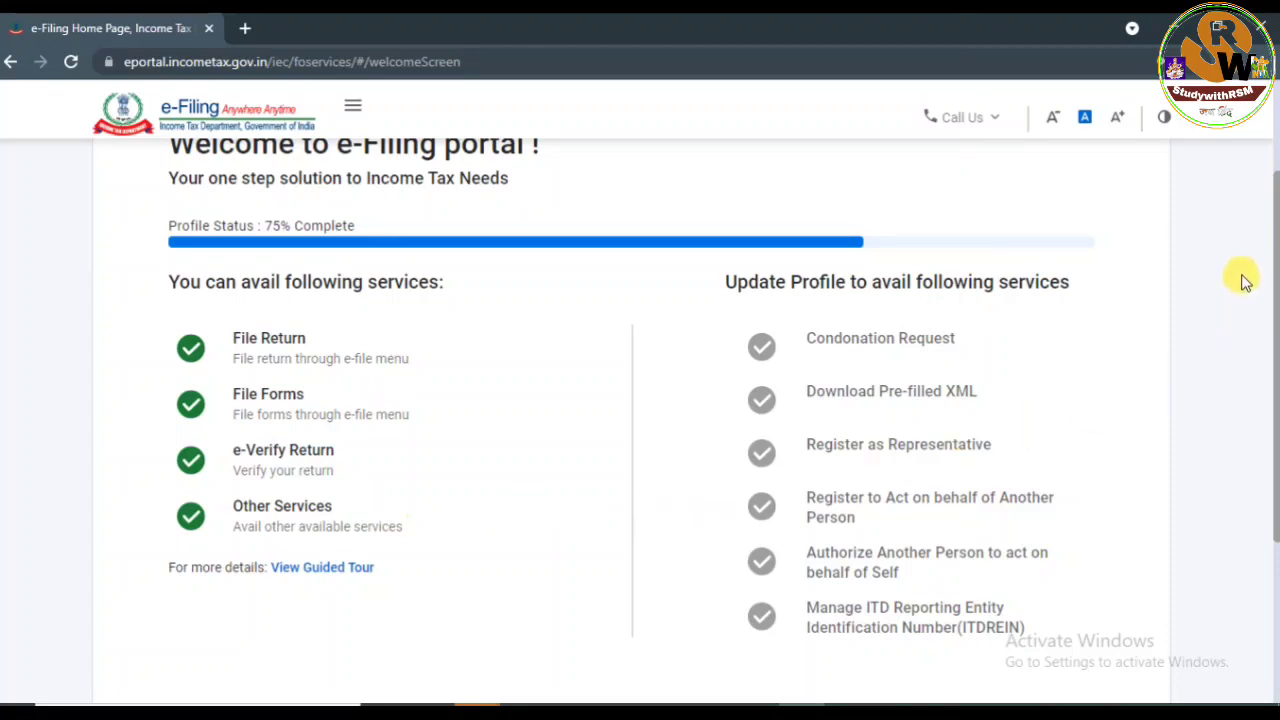
left_click_drag(1274, 256, 1273, 312)
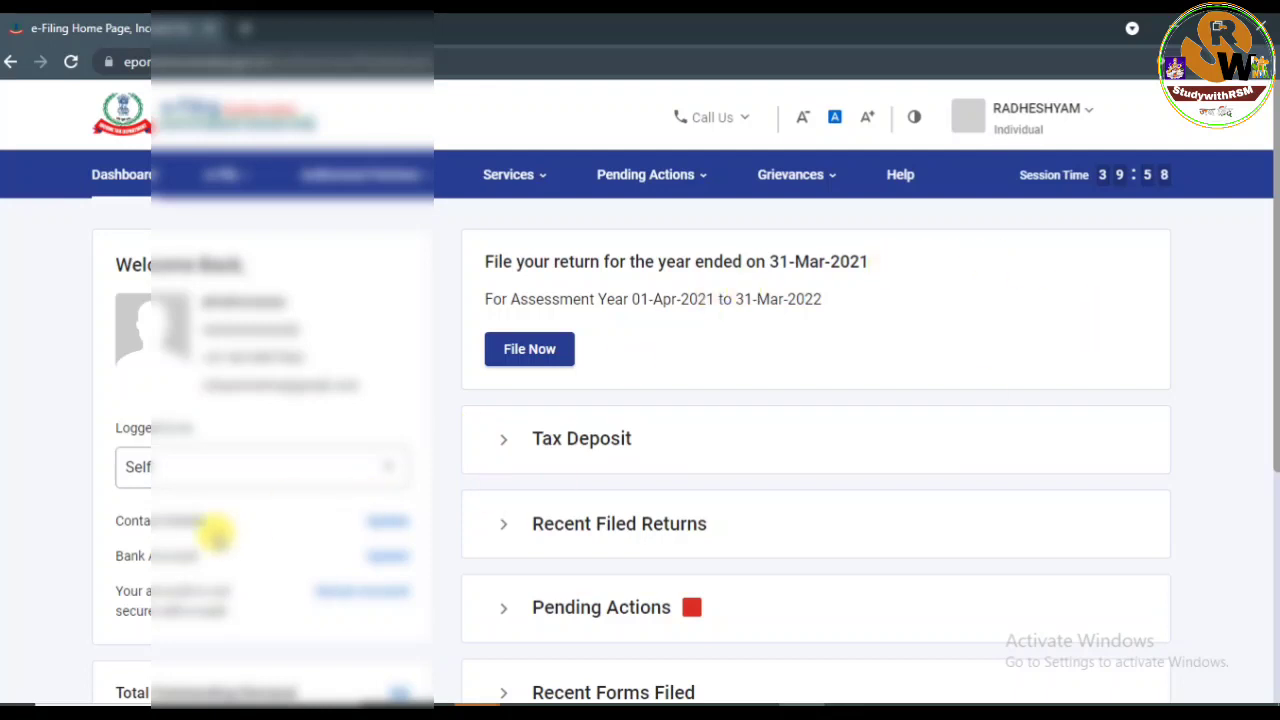
Check the Logged in as options, then review Pending Actions and Recent Forms Filed (Form 10E, 20-Jul-2018).
left_click(378, 465)
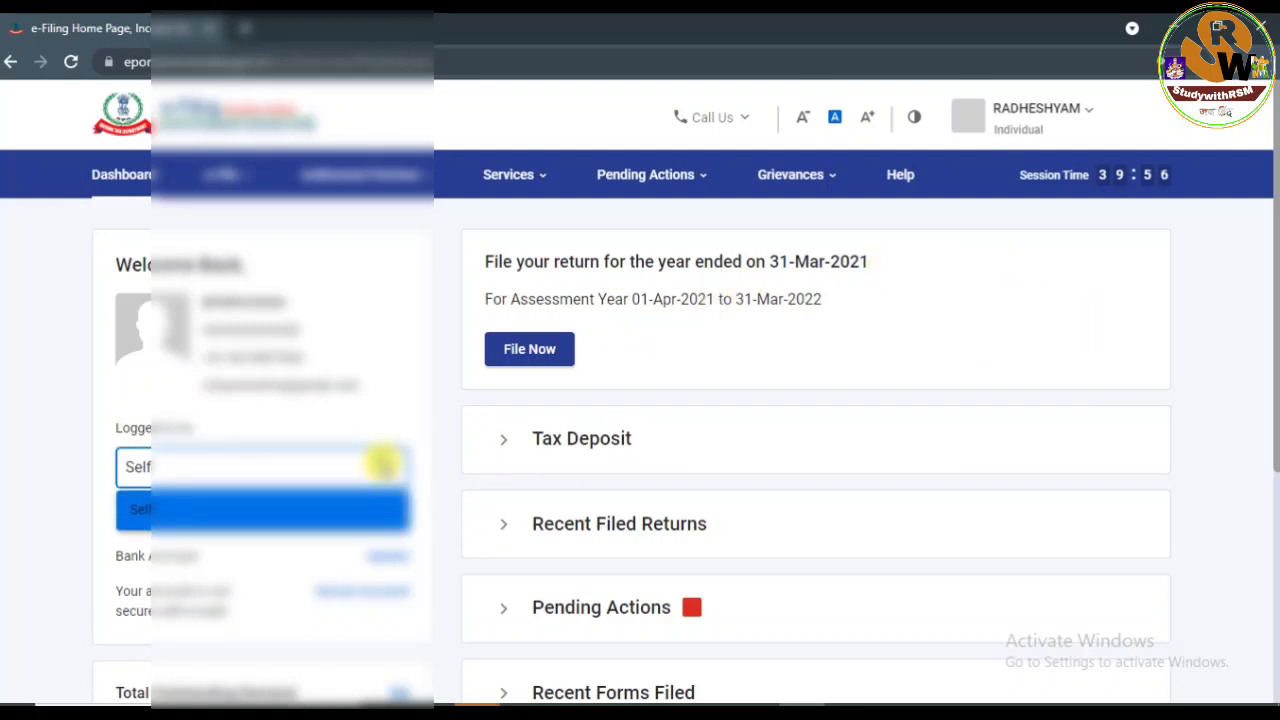
left_click(386, 361)
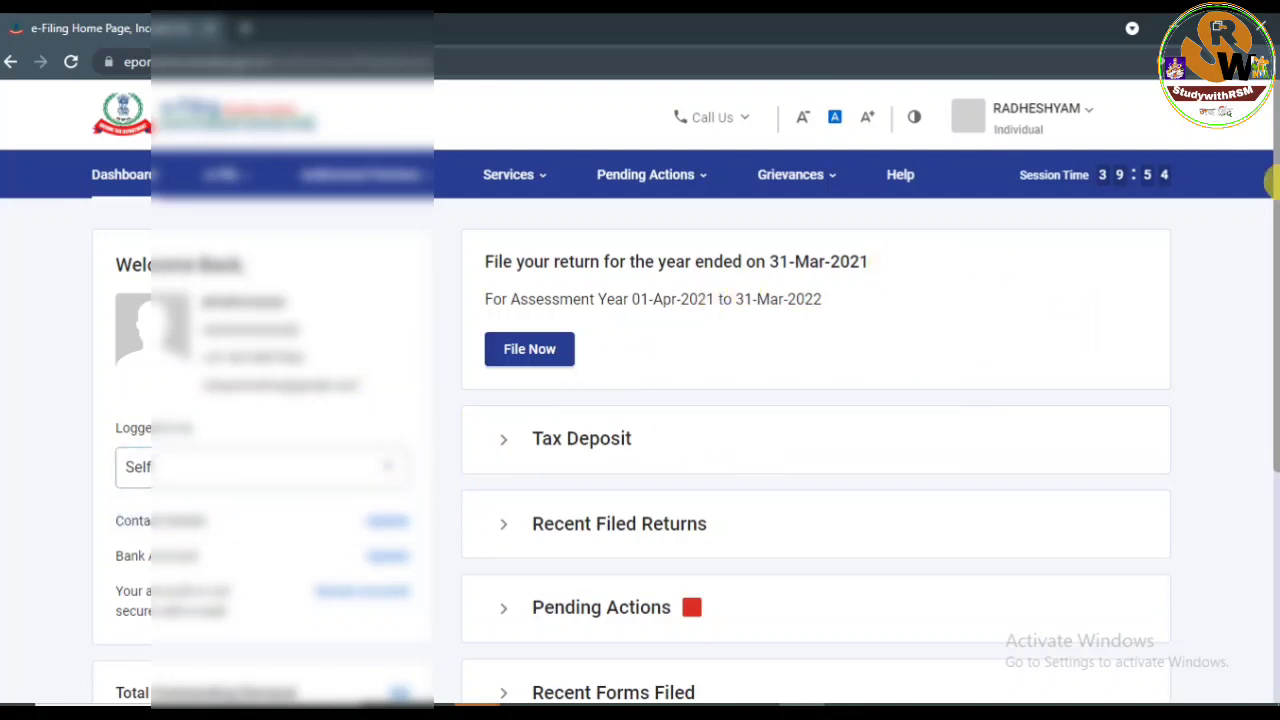
left_click_drag(1277, 204, 1266, 403)
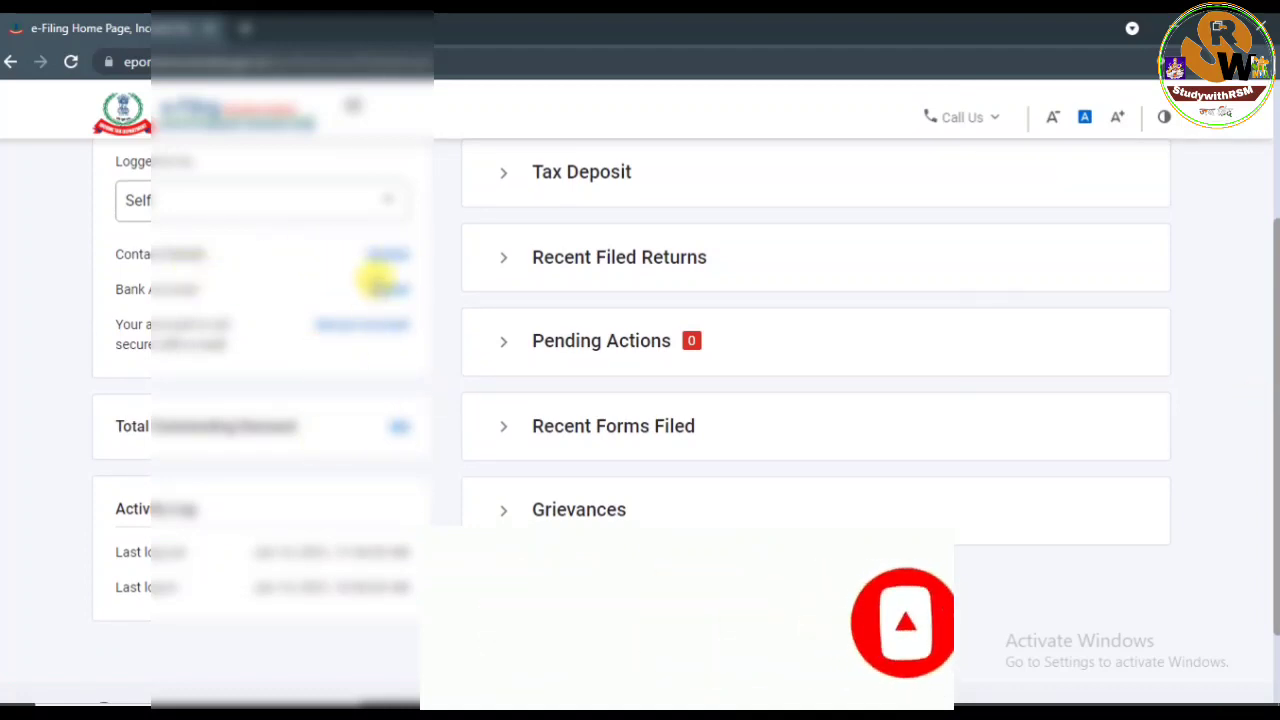
scroll(745, 503, "up", 3)
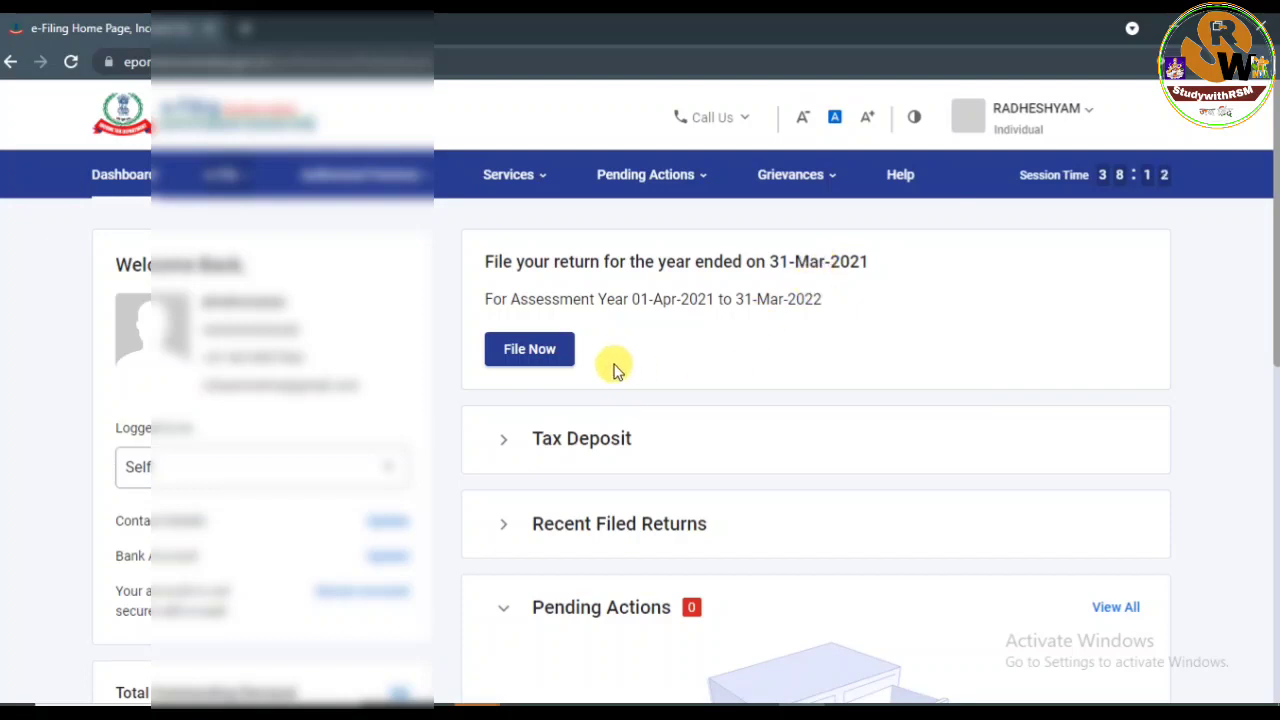
scroll(716, 466, "down", 5)
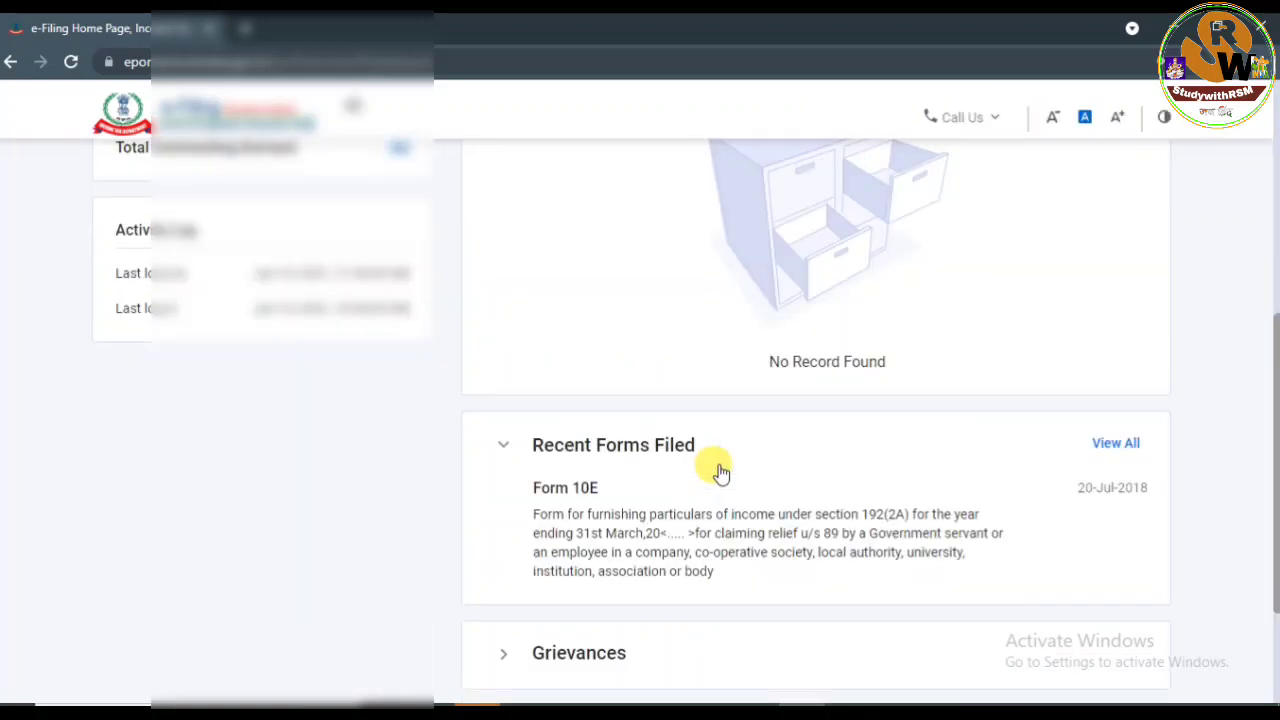
scroll(716, 466, "up", 5)
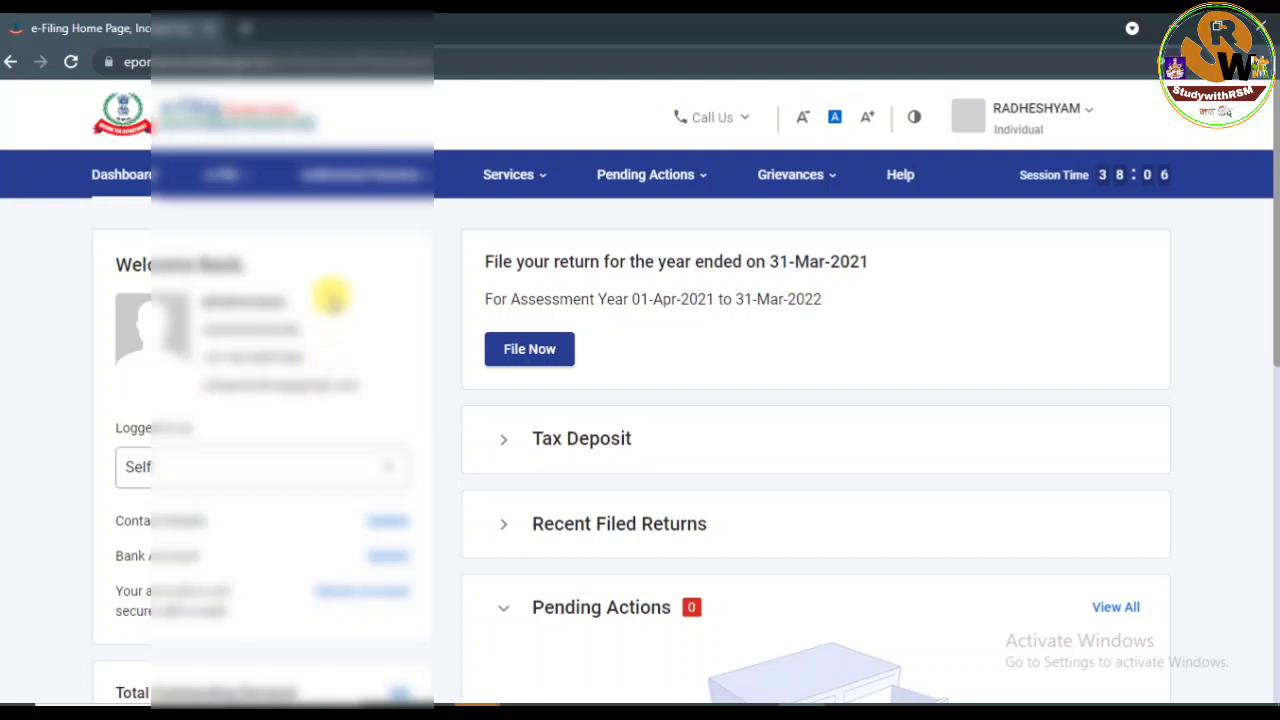
Go to e-File > Income Tax Returns > File Income Tax Return.
left_click(222, 175)
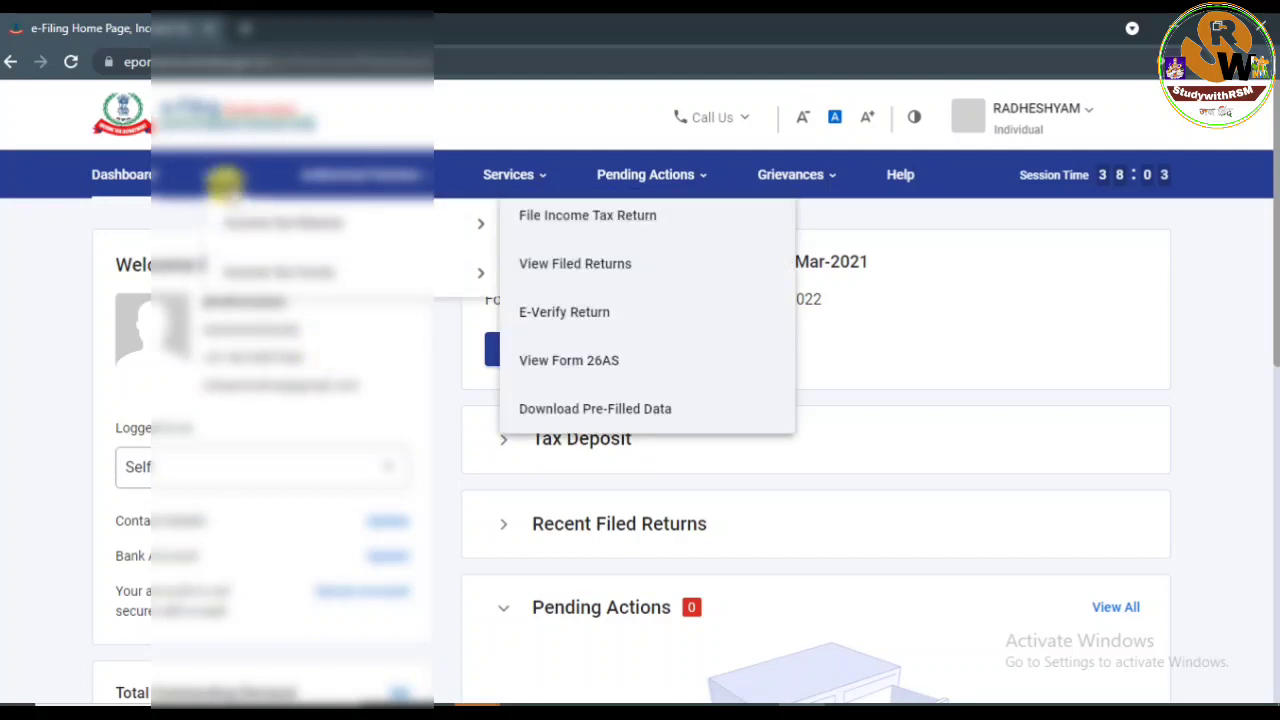
left_click(246, 180)
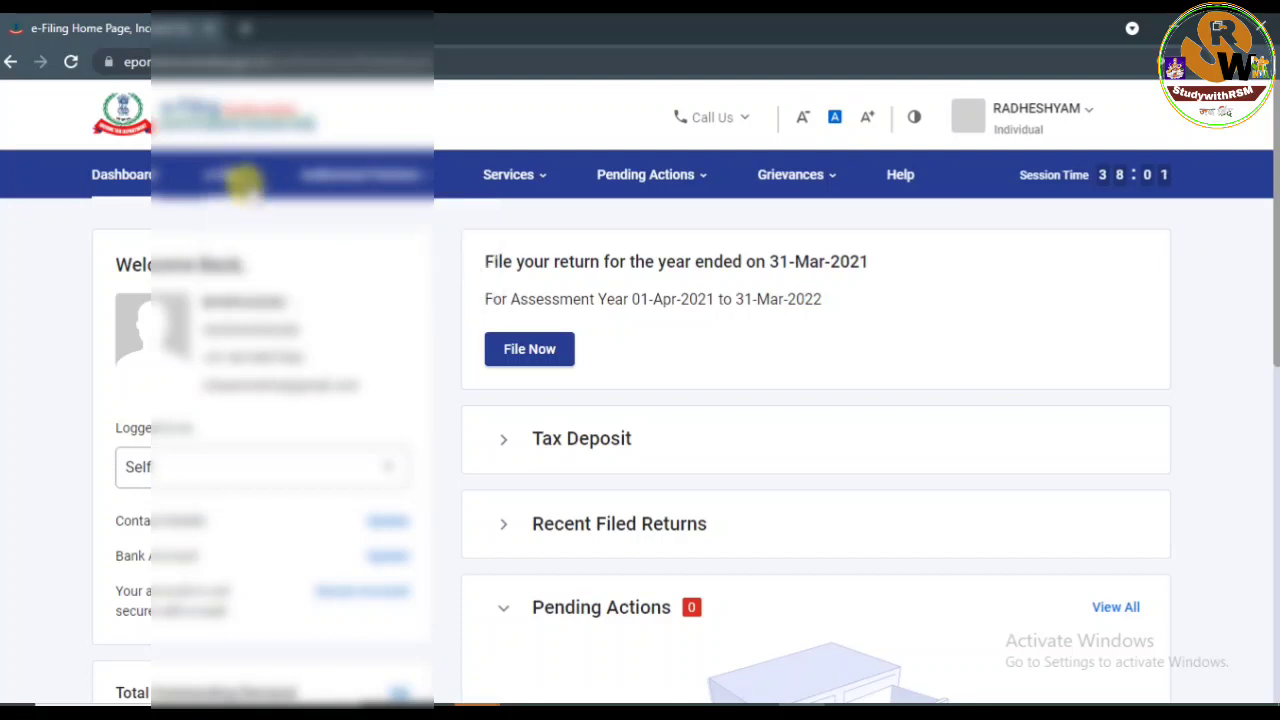
left_click(243, 178)
left_click(260, 182)
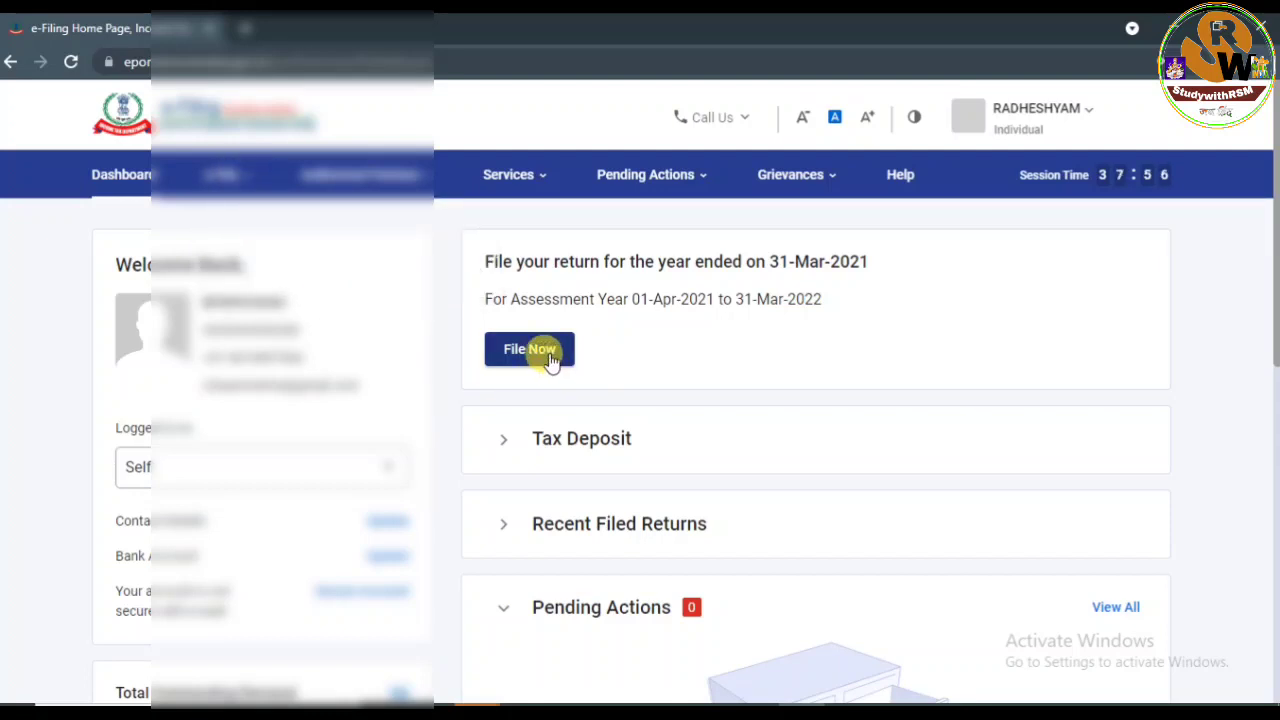
left_click(237, 172)
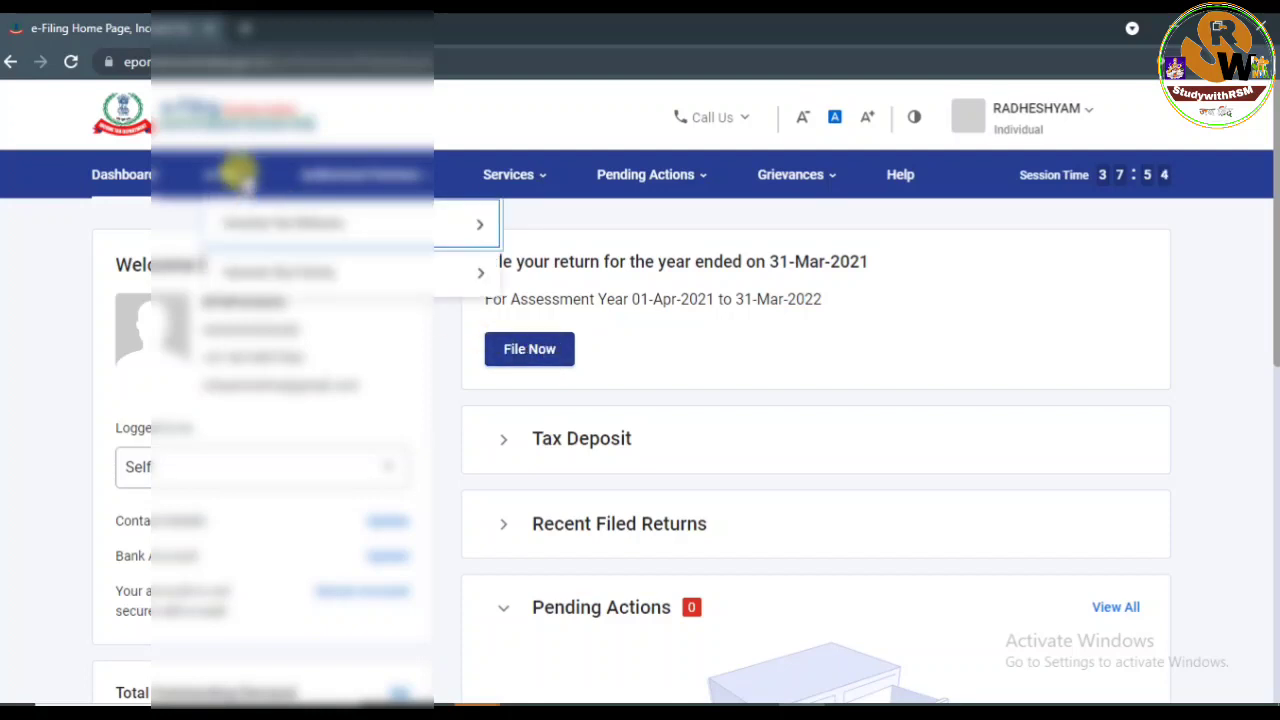
mouse_move(229, 216)
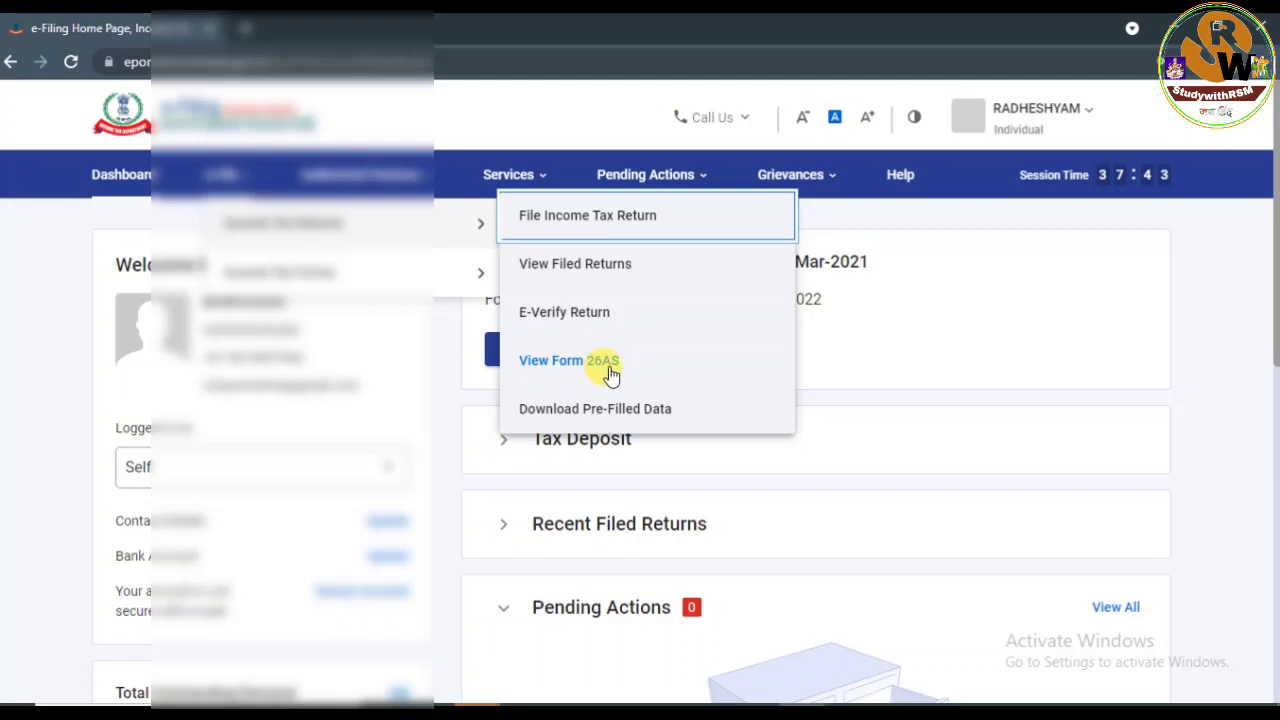
left_click(580, 220)
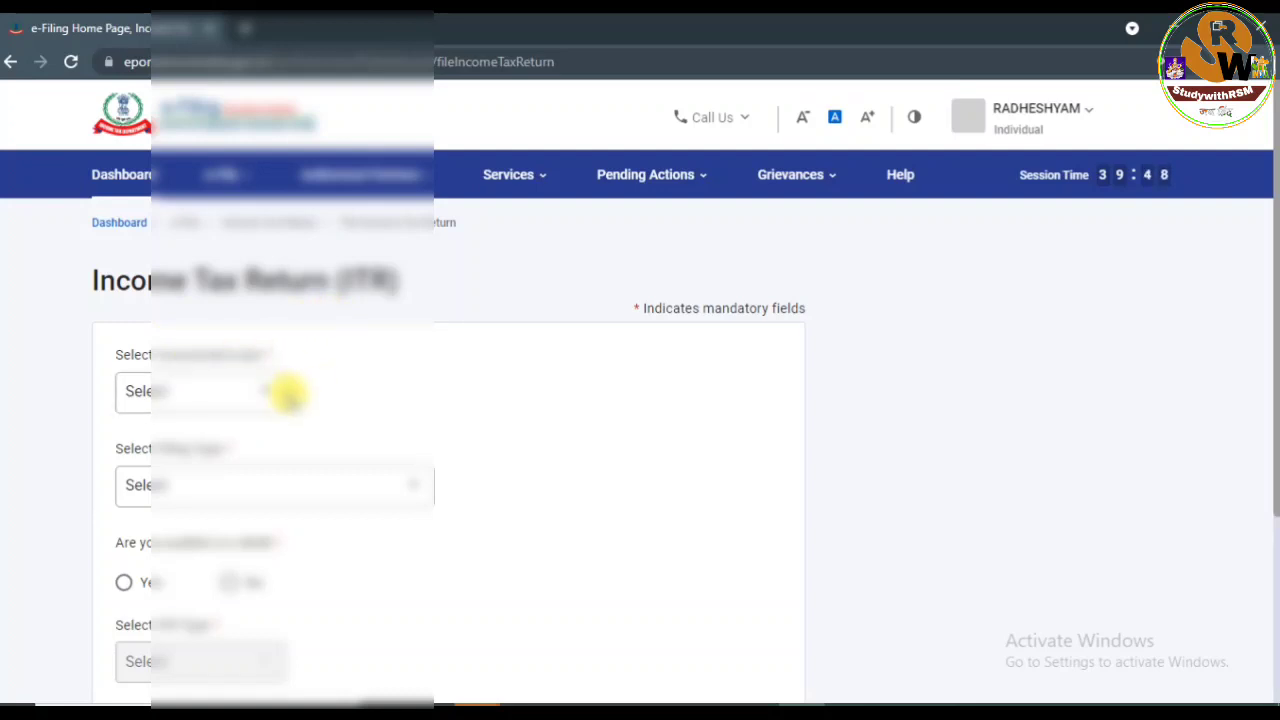
Select 2021-22 (Current A.Y.) as the assessment year and continue.
left_click(271, 391)
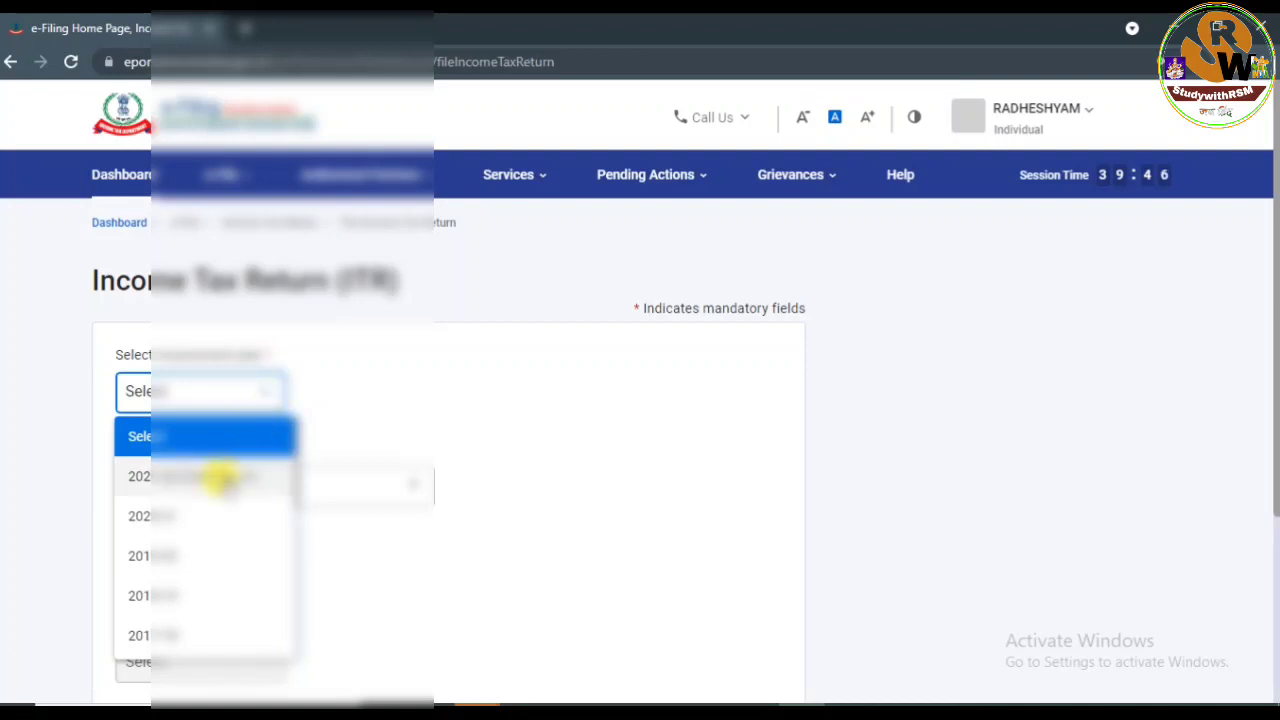
left_click(226, 480)
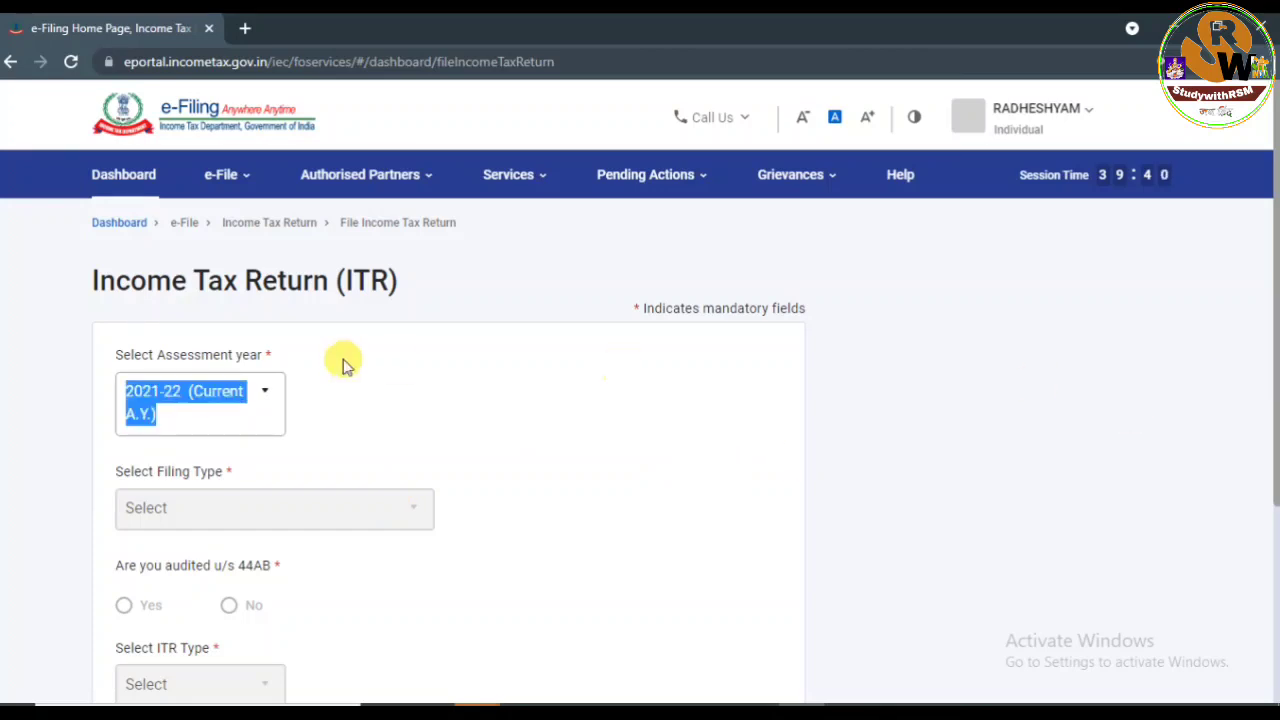
left_click(257, 390)
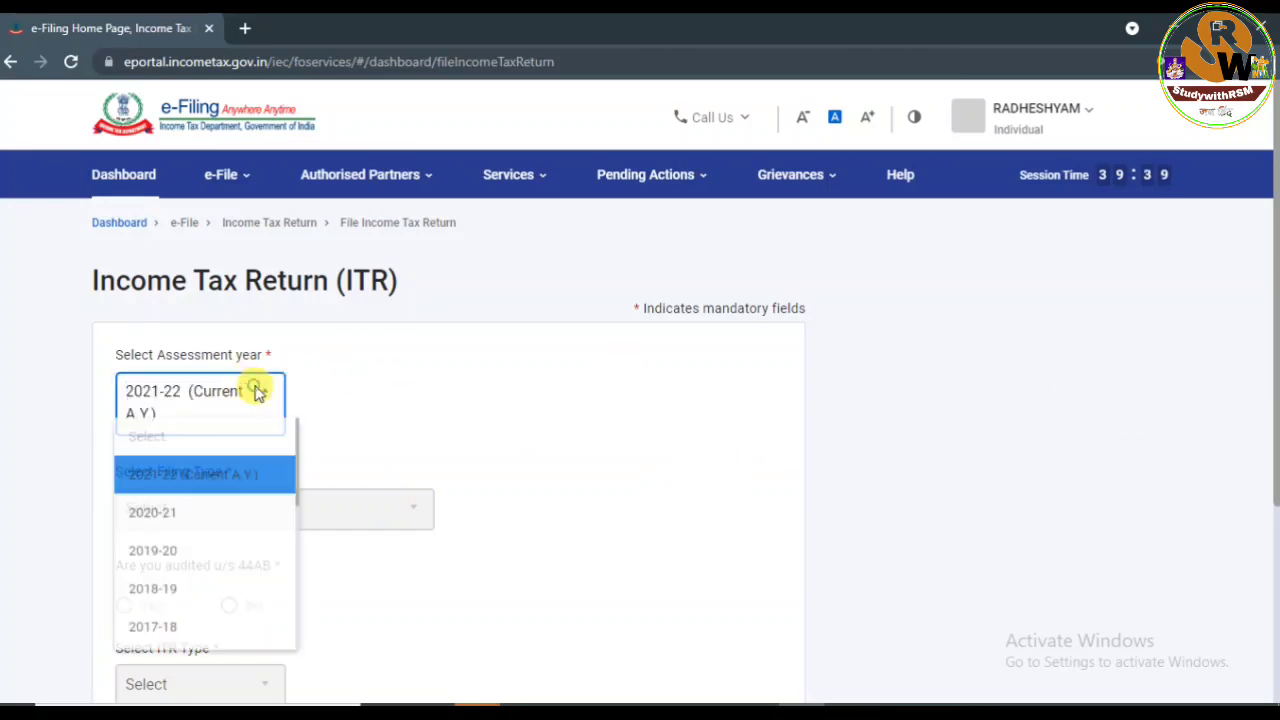
left_click(181, 521)
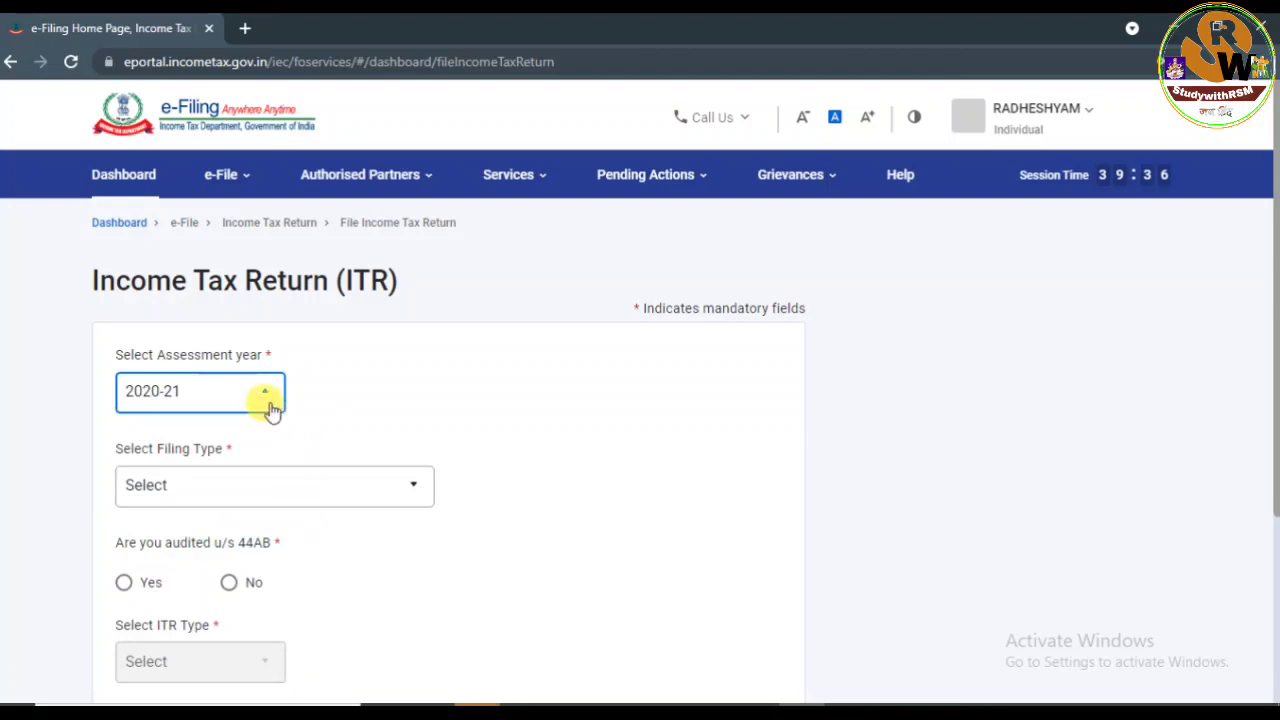
left_click(242, 484)
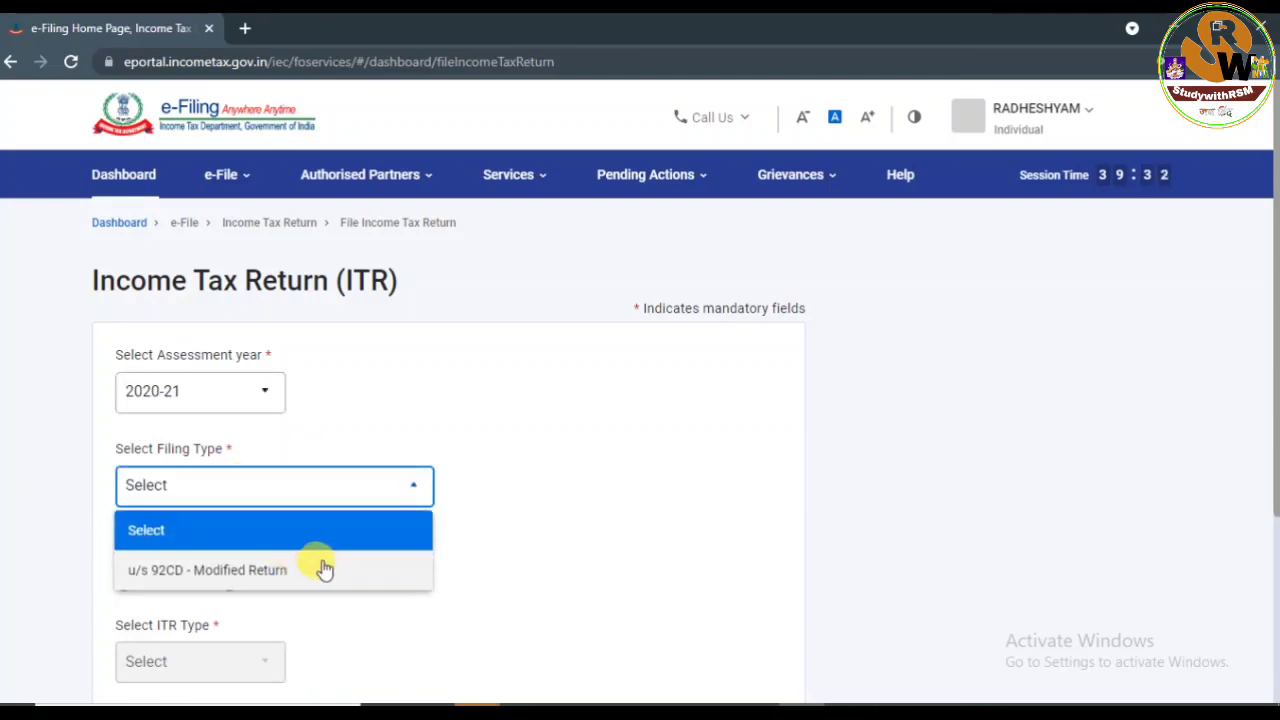
left_click(360, 409)
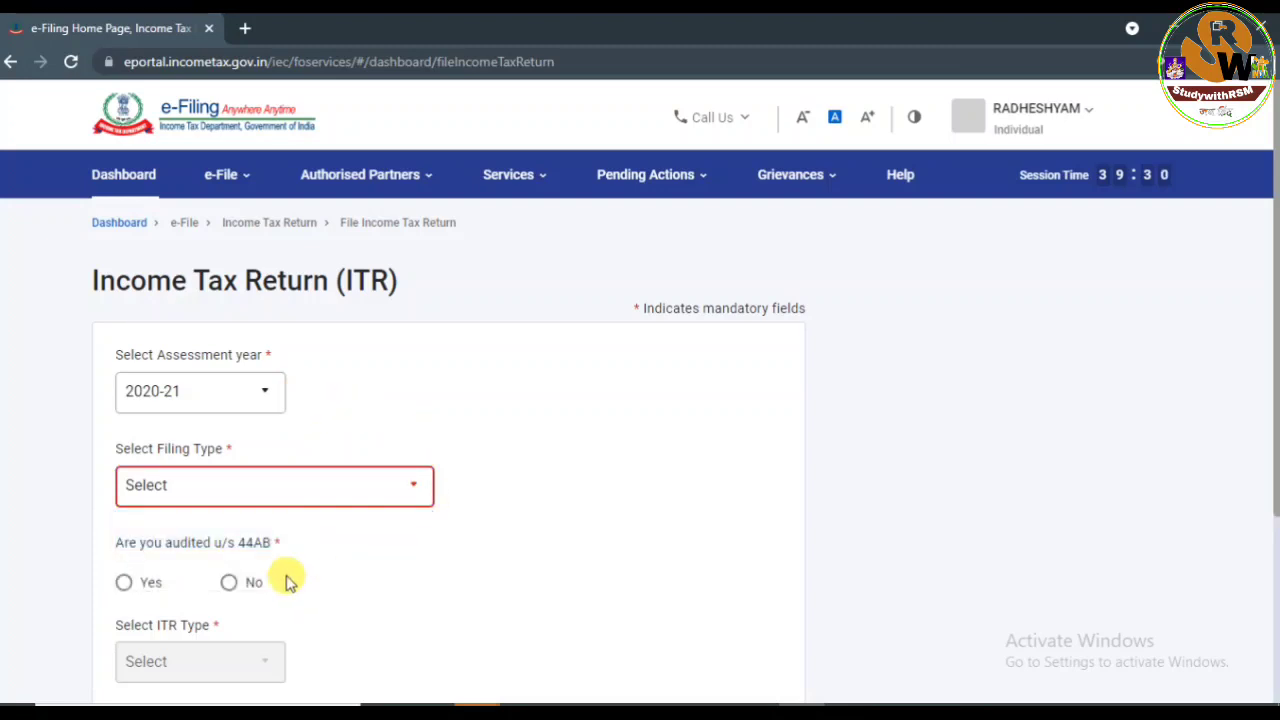
left_click(256, 398)
left_click(223, 477)
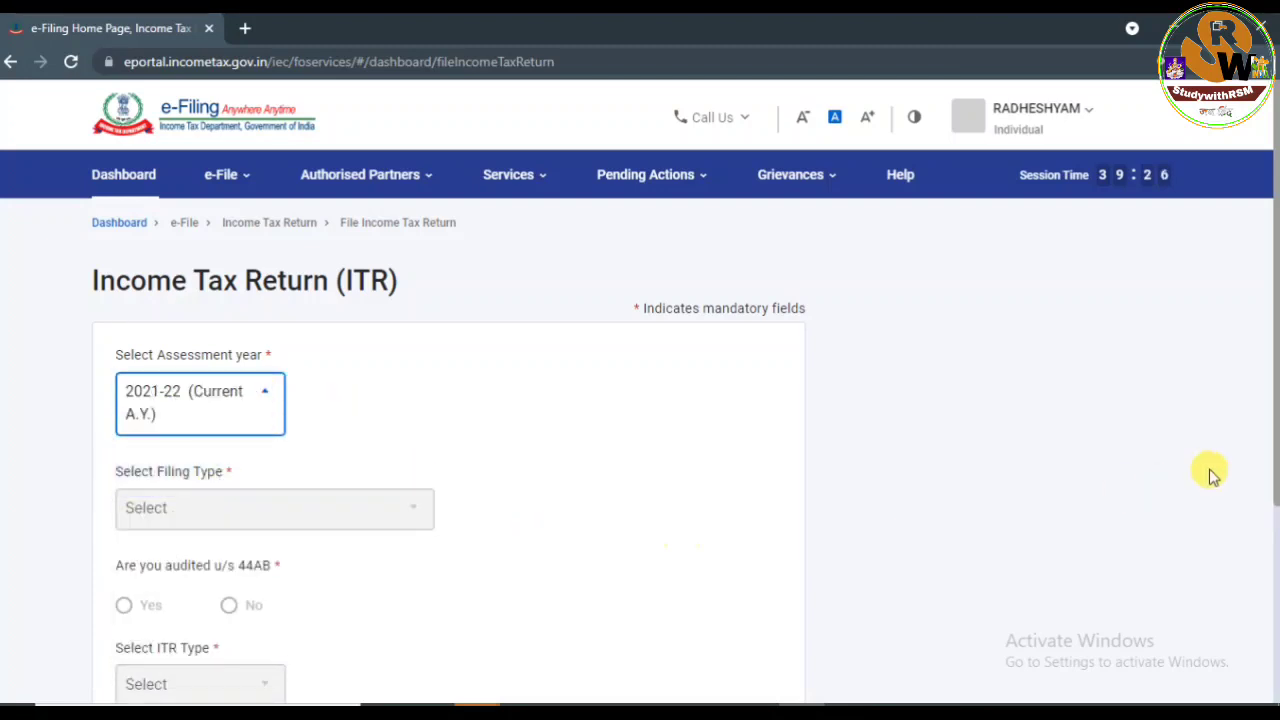
left_click_drag(1276, 453, 1273, 547)
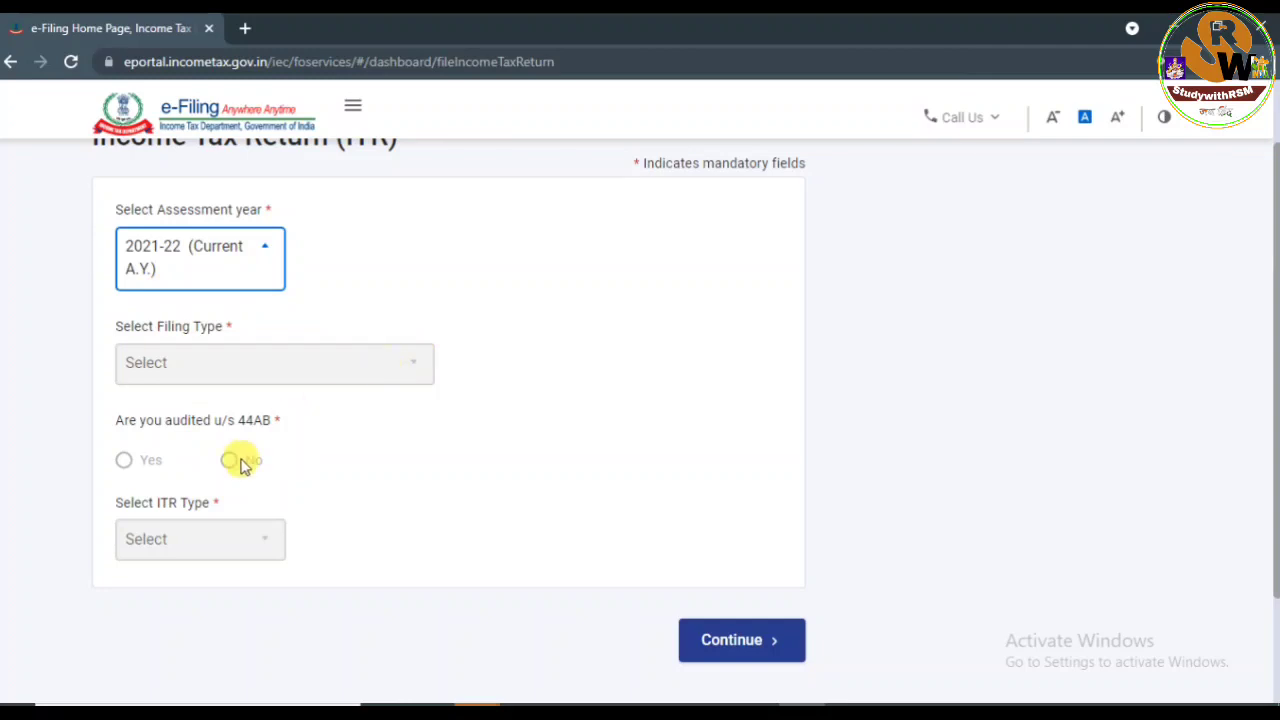
left_click(170, 553)
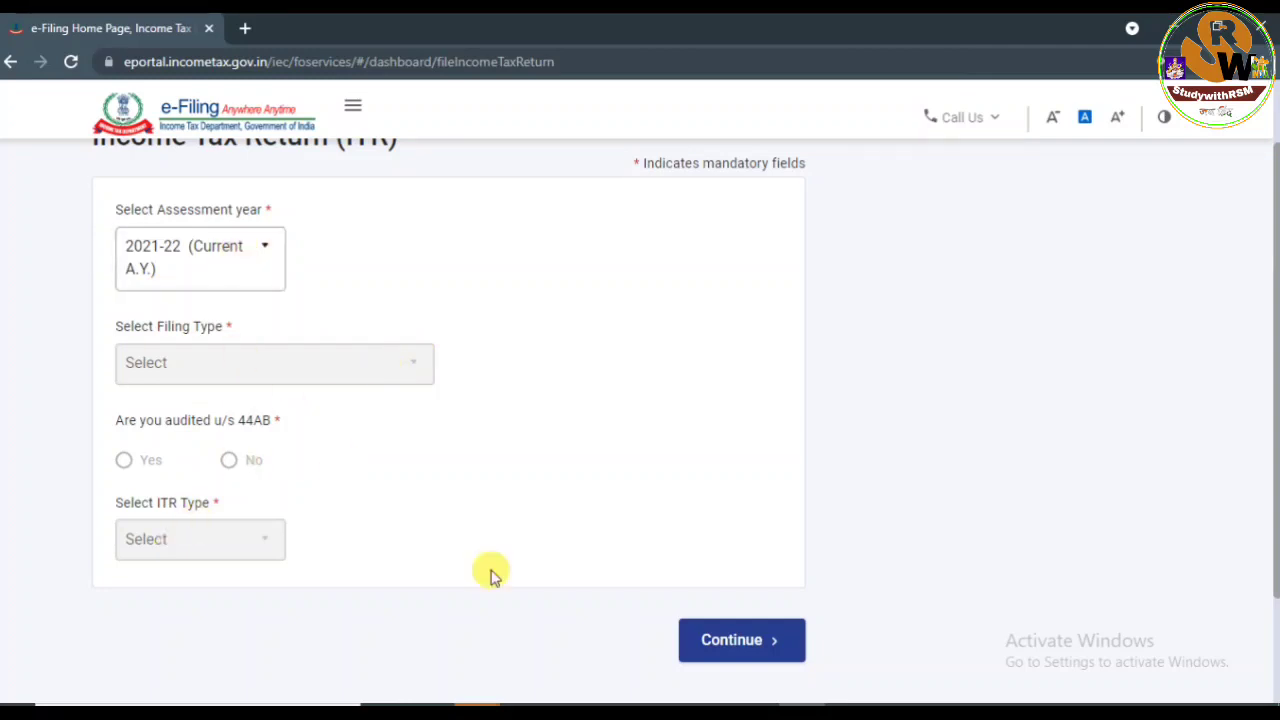
left_click(745, 645)
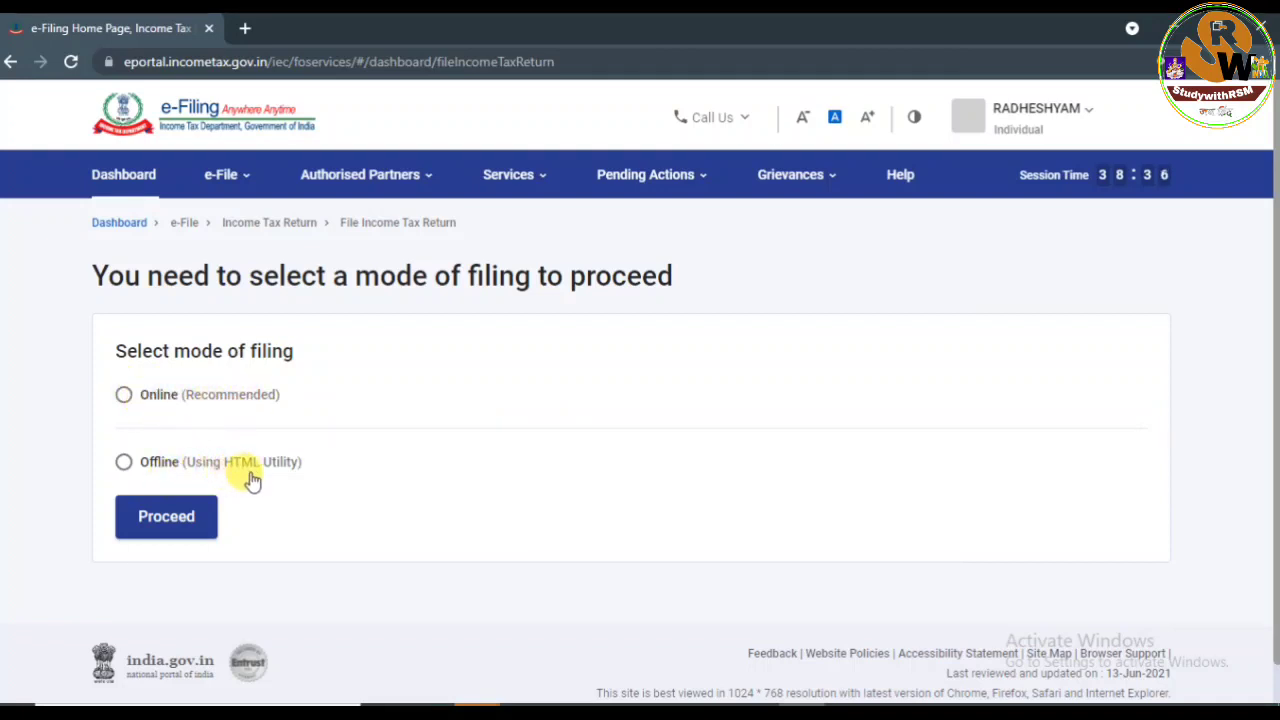
Choose Online filing, start a new filing with Individual status, and open the ITR form list.
left_click(128, 396)
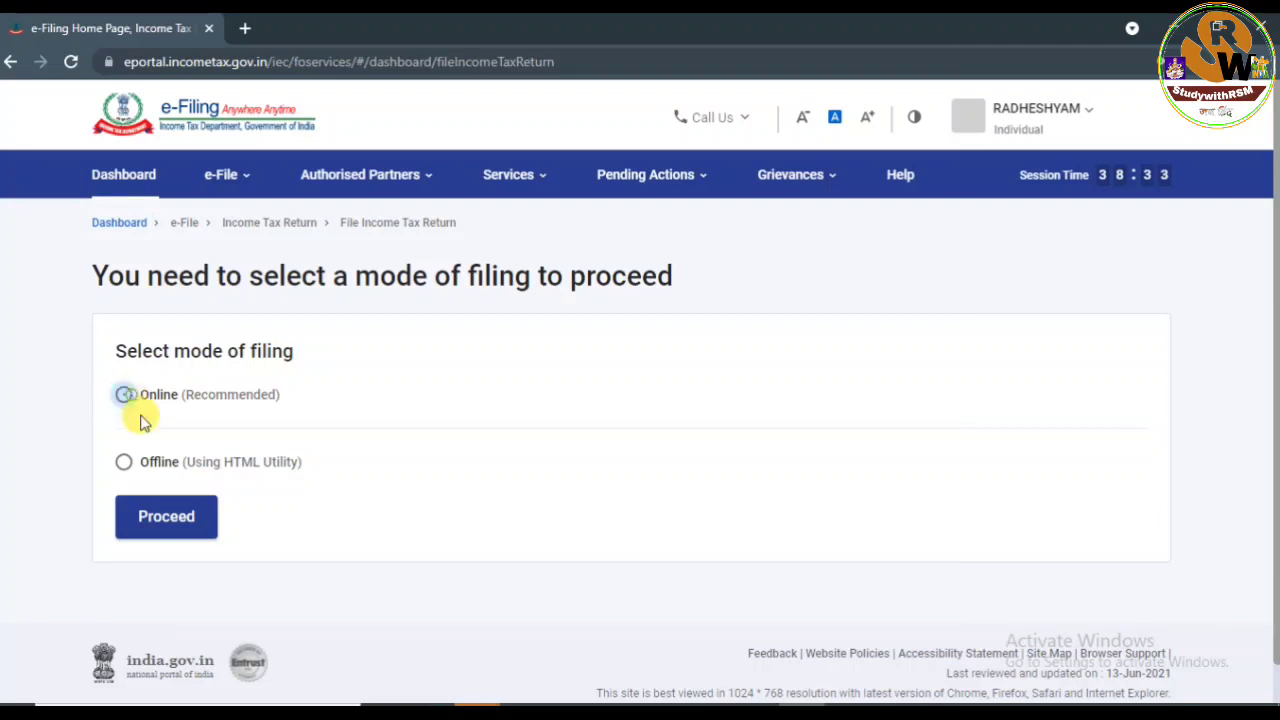
left_click(171, 521)
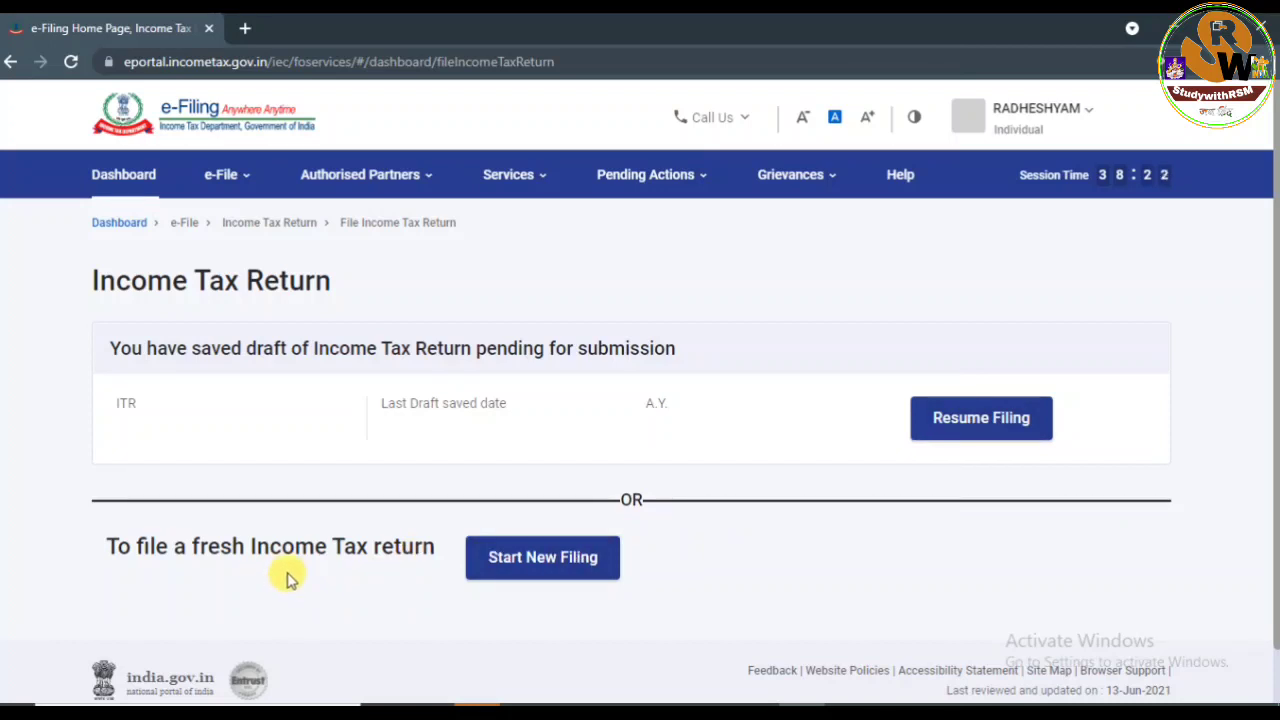
left_click(523, 562)
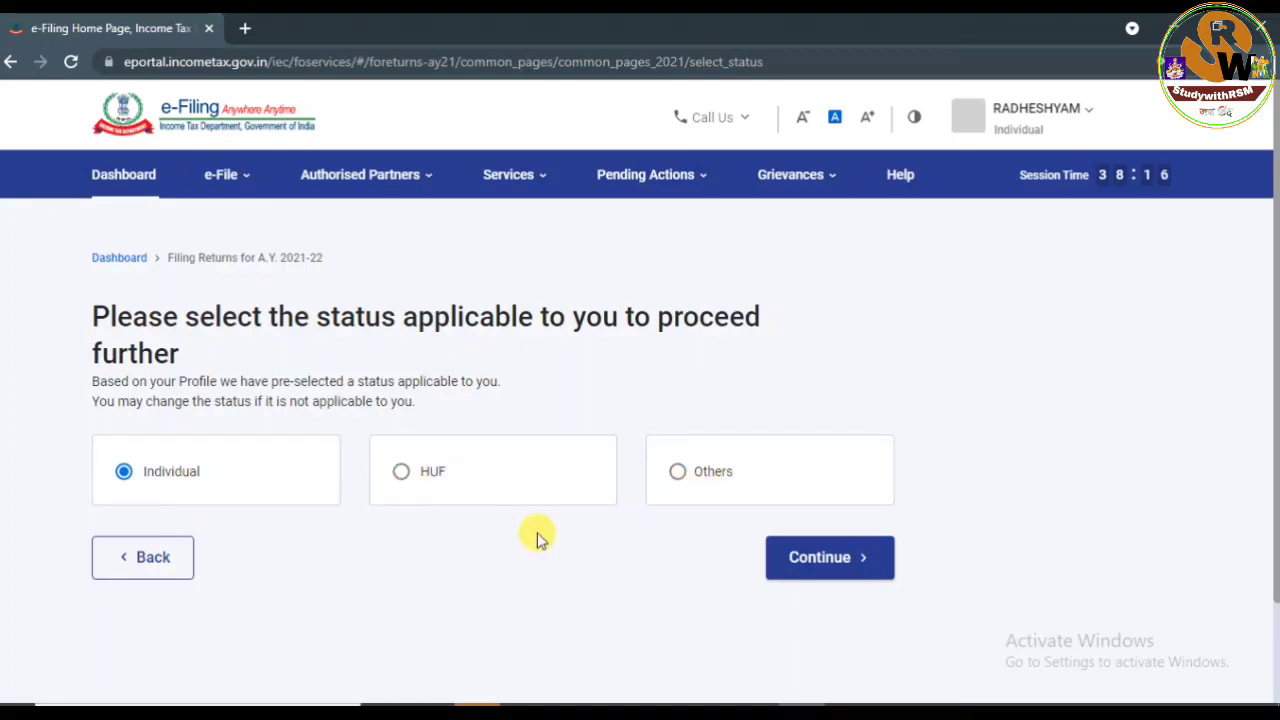
left_click(805, 567)
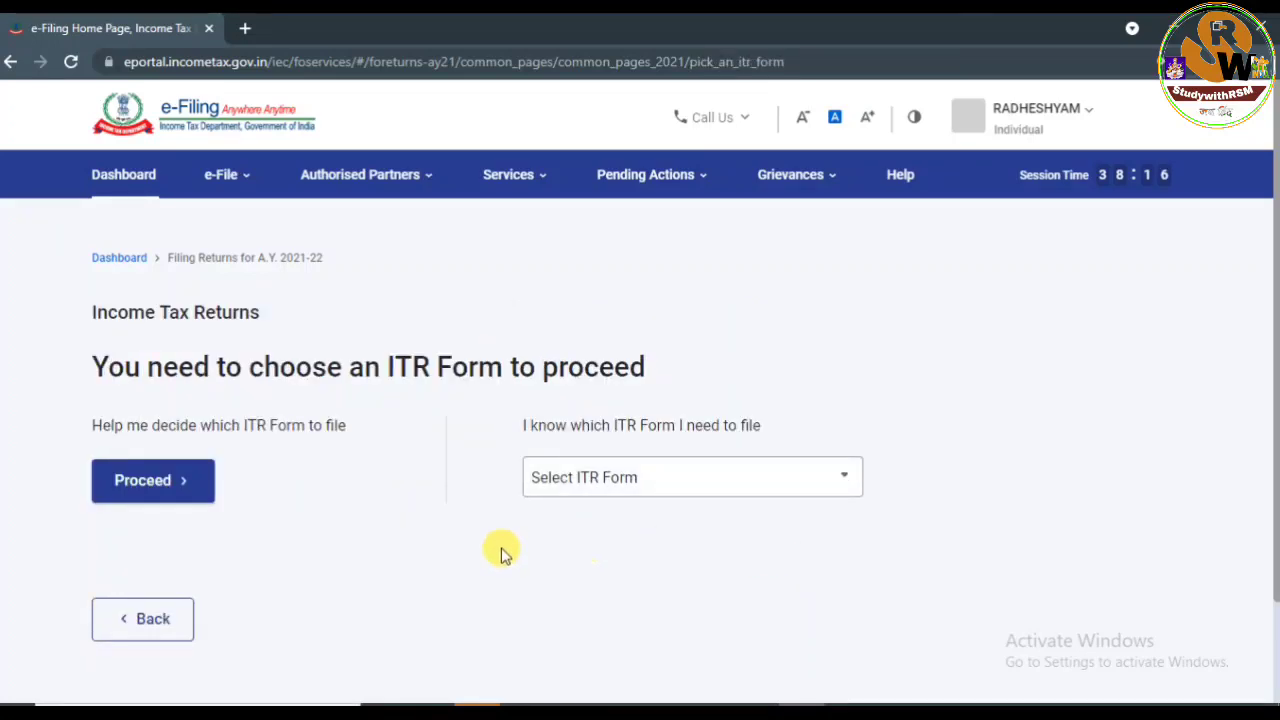
left_click(676, 486)
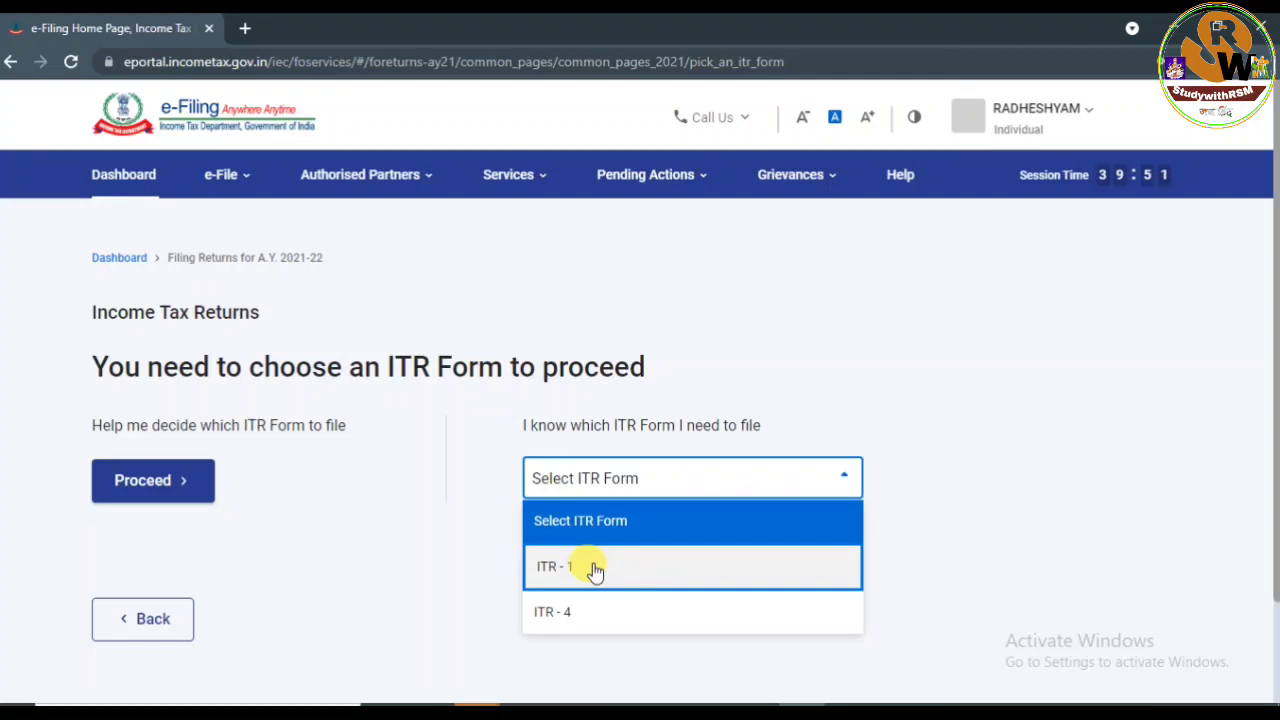
Select ITR - 1, proceed with it, and begin with Let's Get Started.
left_click(595, 568)
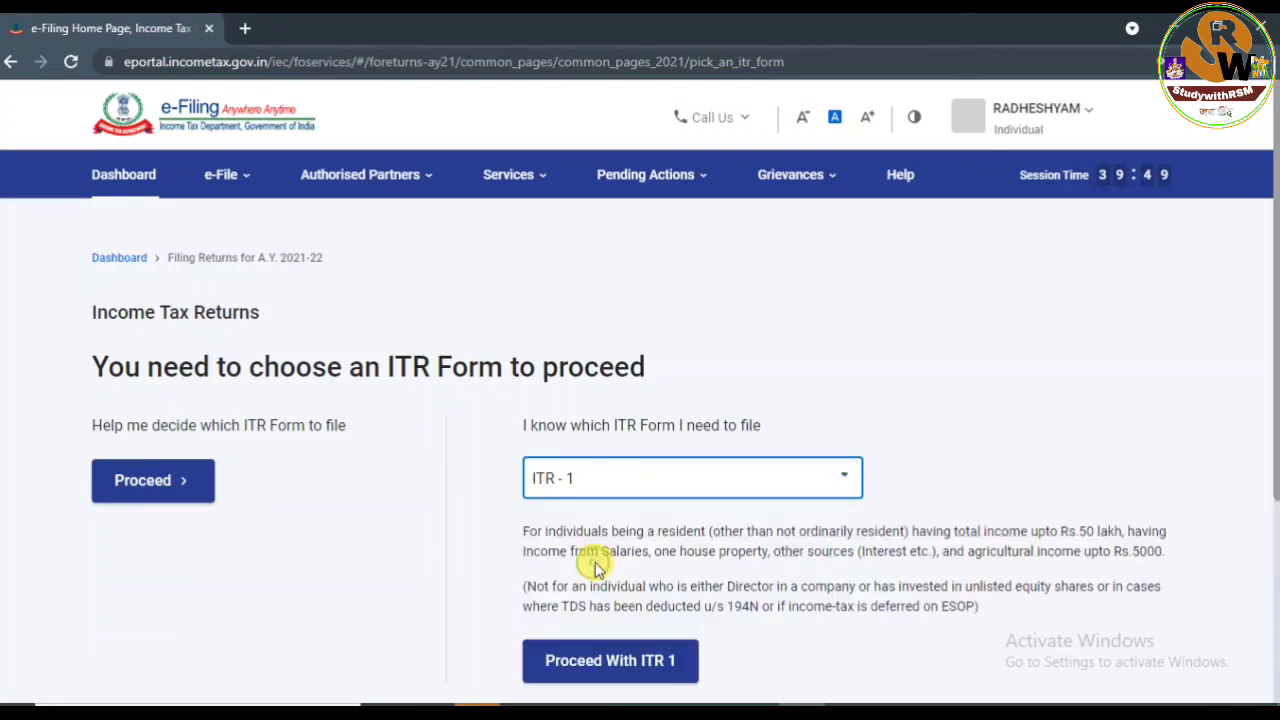
left_click_drag(1272, 213, 1272, 357)
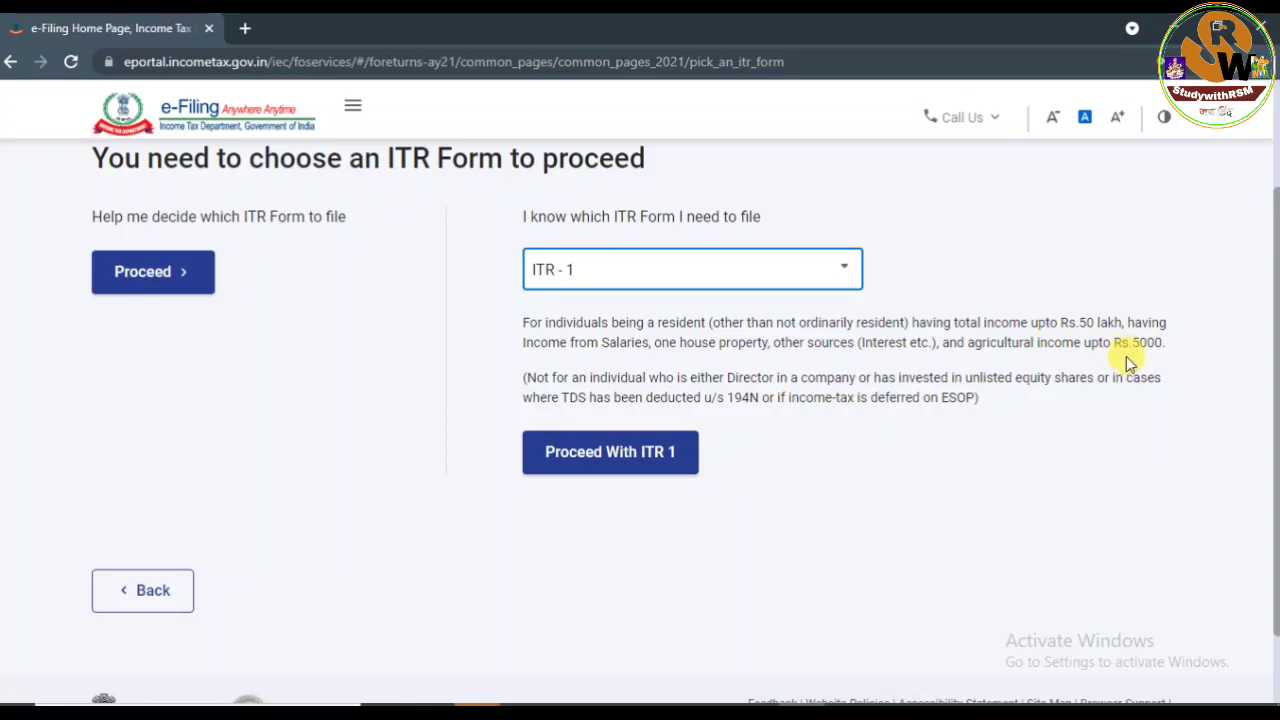
left_click(601, 456)
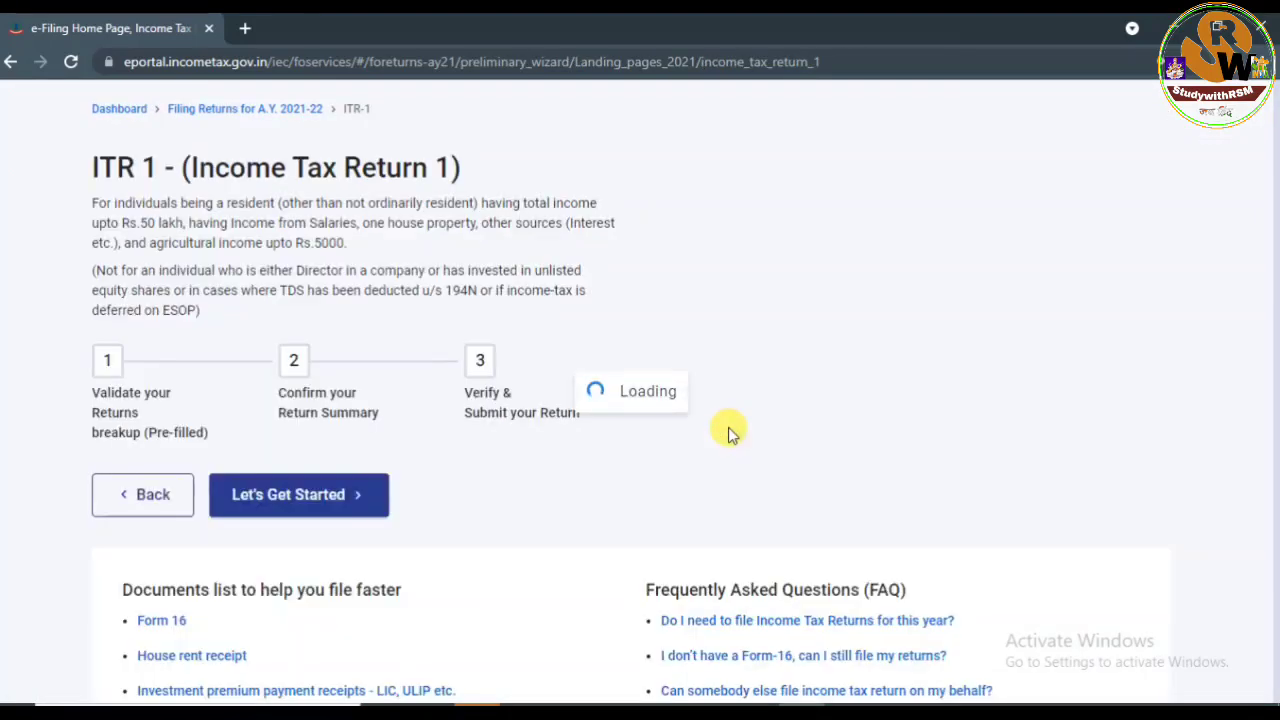
left_click_drag(1275, 238, 1276, 345)
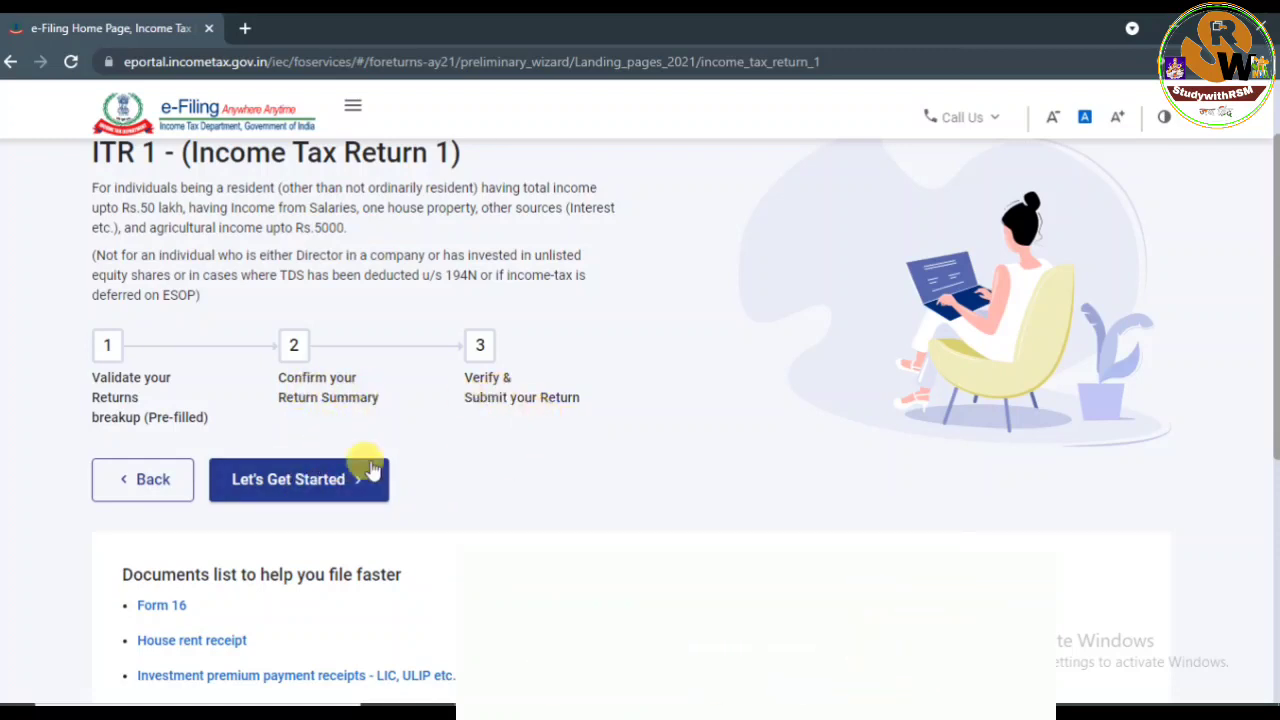
left_click(300, 480)
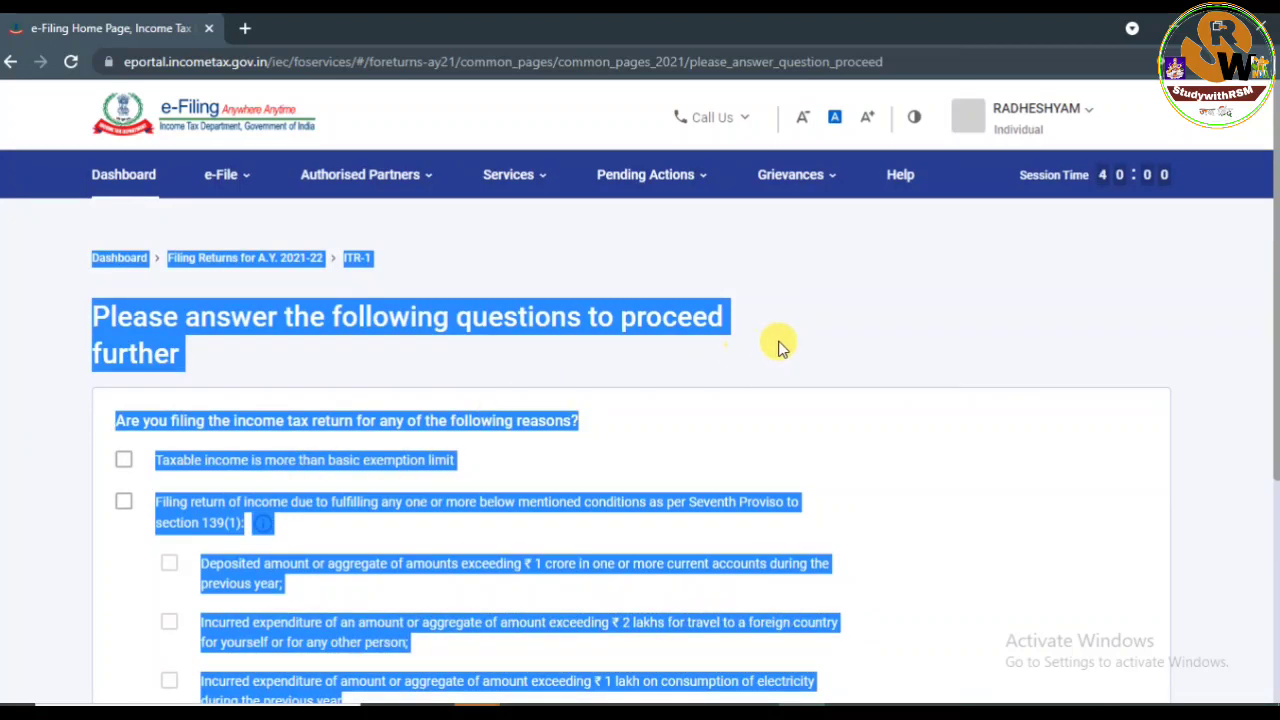
left_click(785, 350)
scroll(1272, 382, "down", 1)
left_click_drag(1272, 382, 1270, 421)
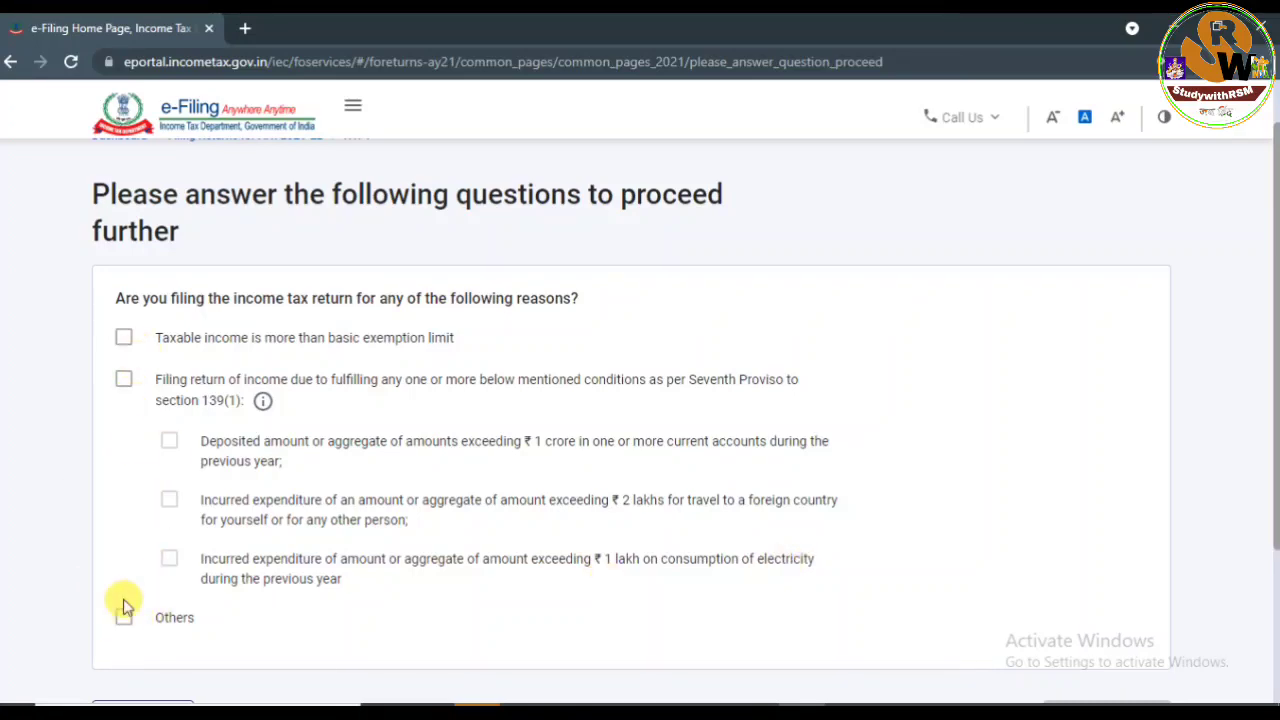
Tick 'Taxable income is more than basic exemption limit' as the filing reason and continue.
left_click(125, 337)
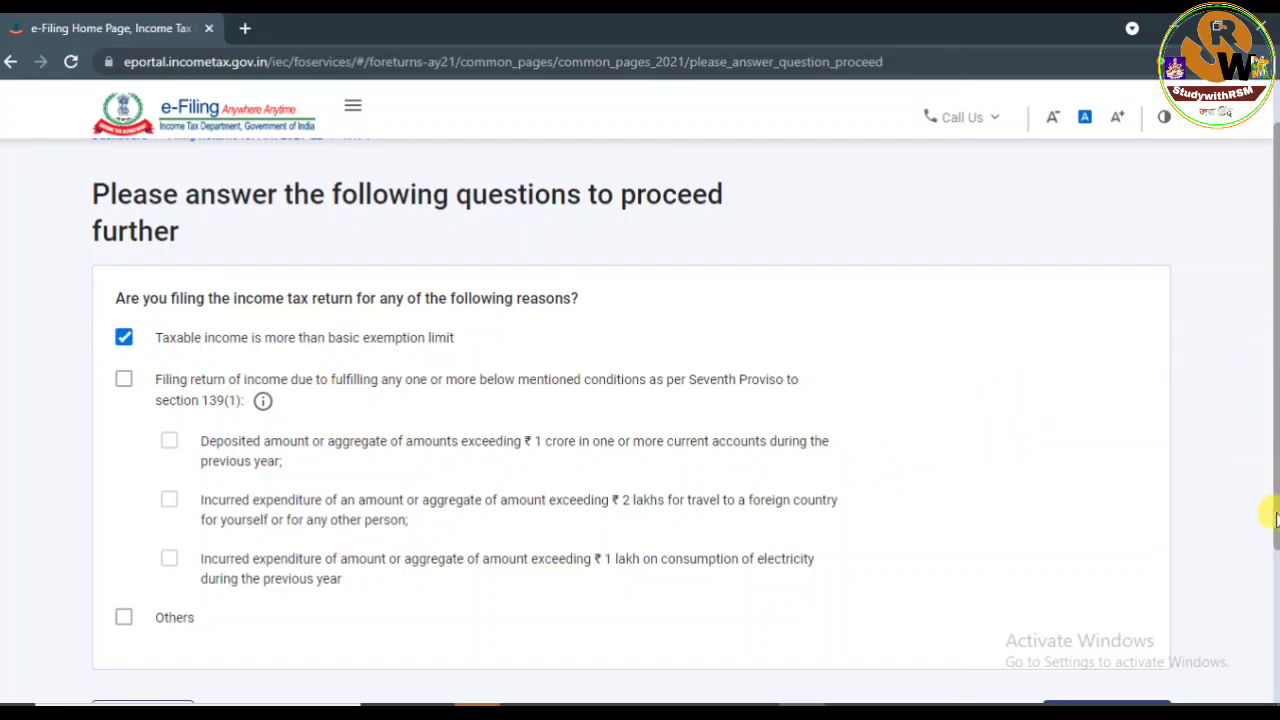
left_click_drag(1274, 514, 1274, 562)
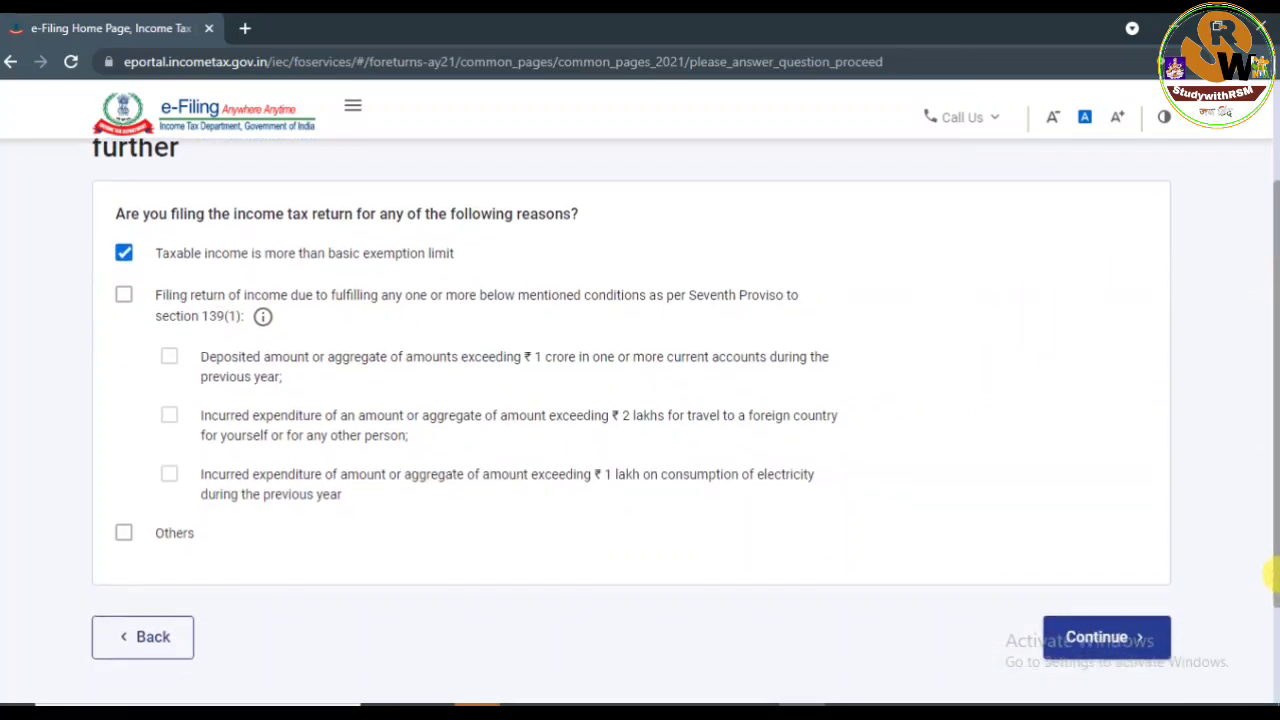
left_click(1096, 636)
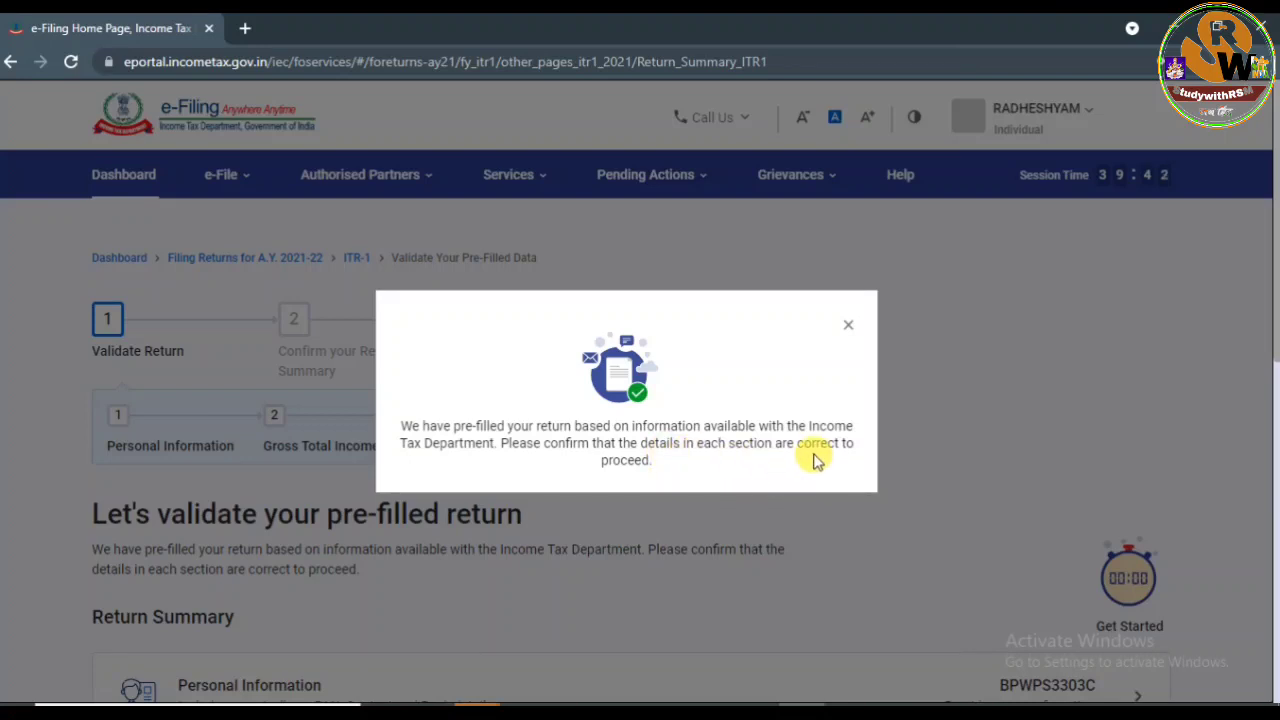
Close the pre-filled notice and open Personal Information from the Return Summary.
left_click(848, 326)
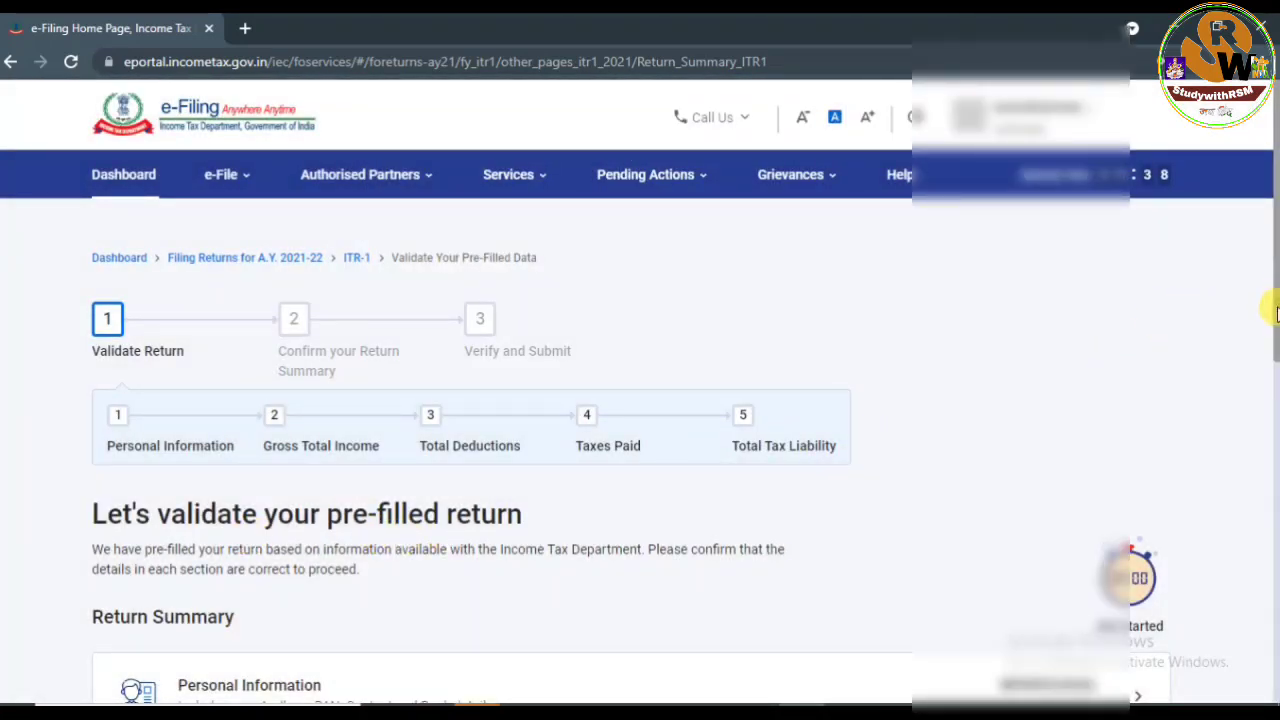
left_click_drag(1275, 313, 1274, 506)
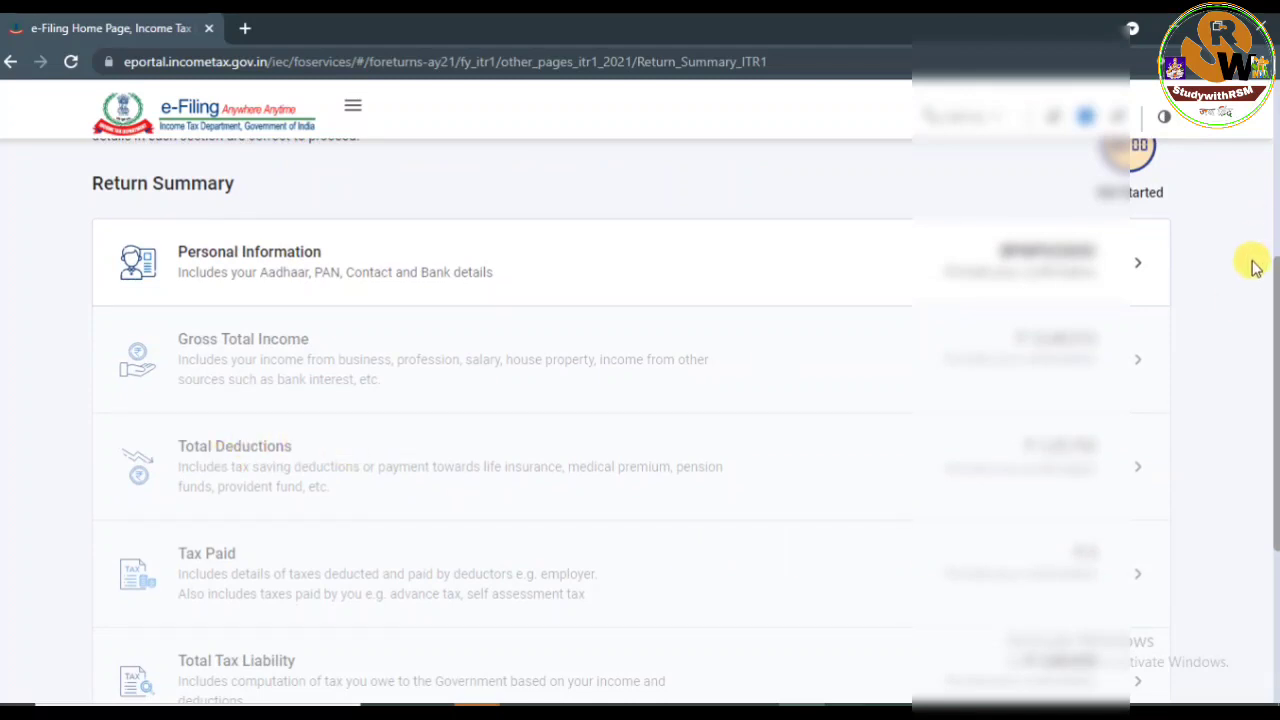
mouse_move(1272, 316)
left_mouse_down()
mouse_move(1274, 358)
mouse_move(1274, 326)
left_mouse_up()
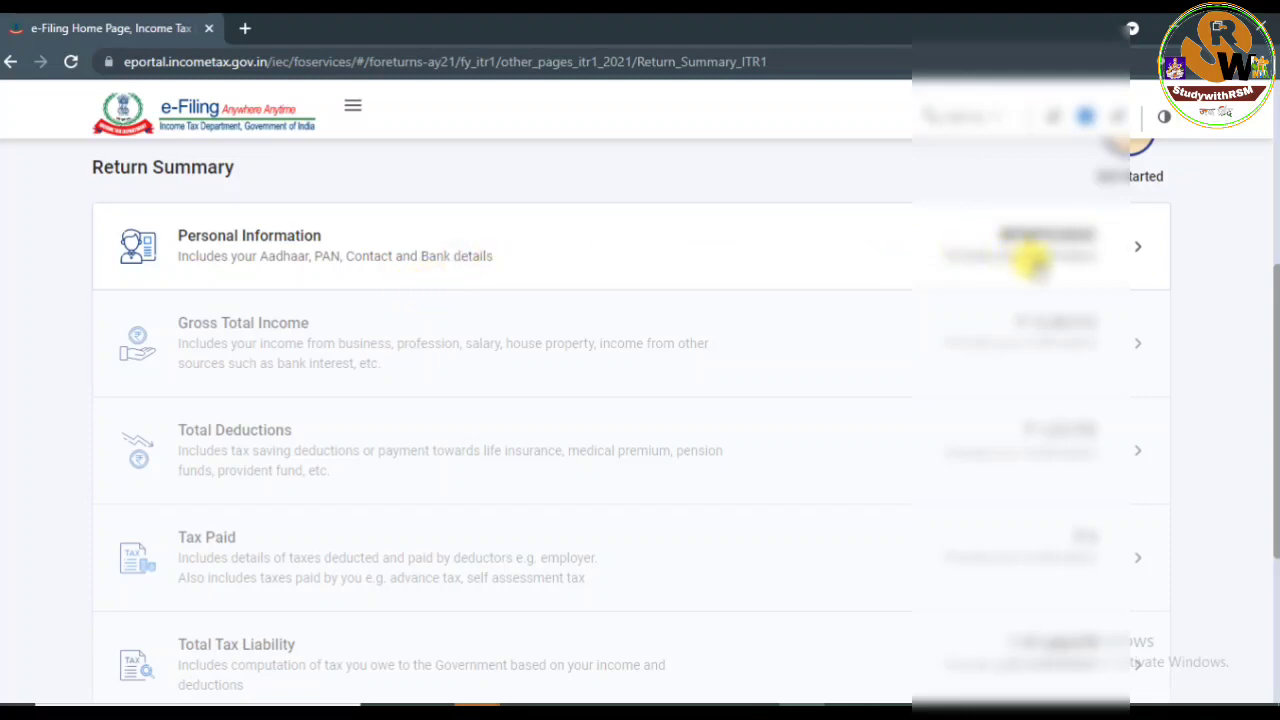
left_click(1035, 262)
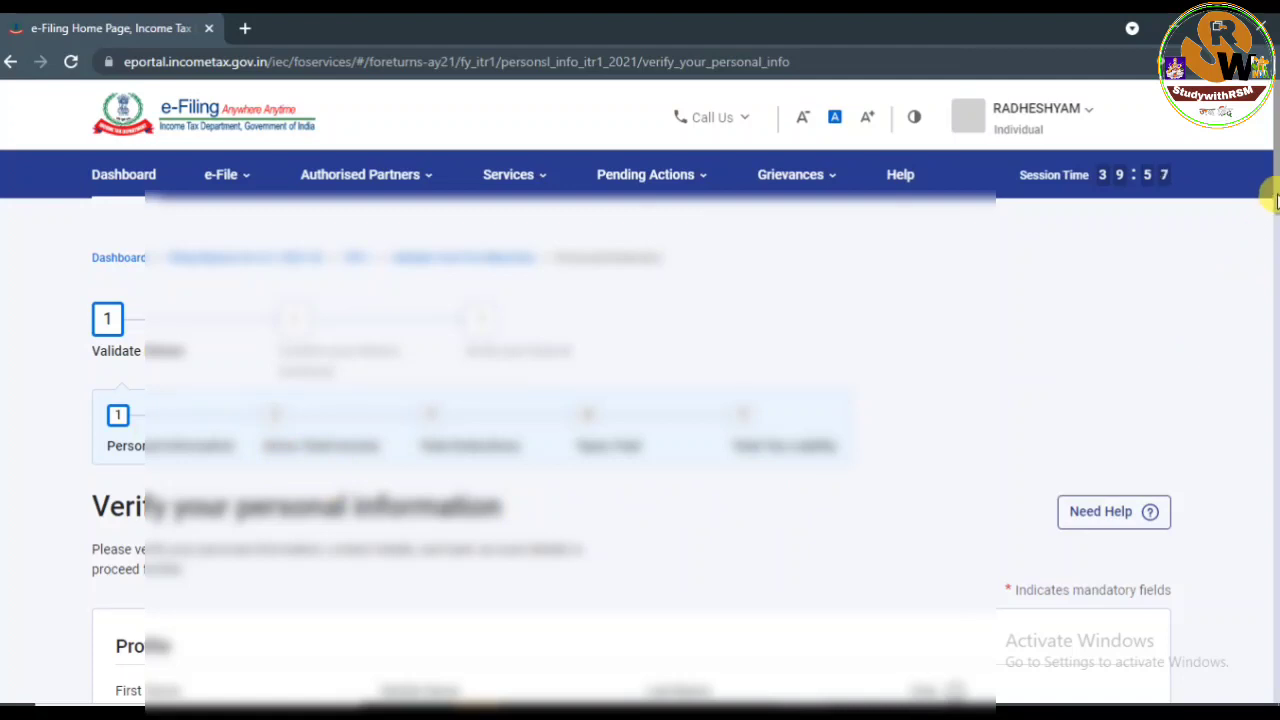
Scroll to Nature of Employment and pick State Government from its dropdown.
left_click_drag(1275, 198, 1274, 296)
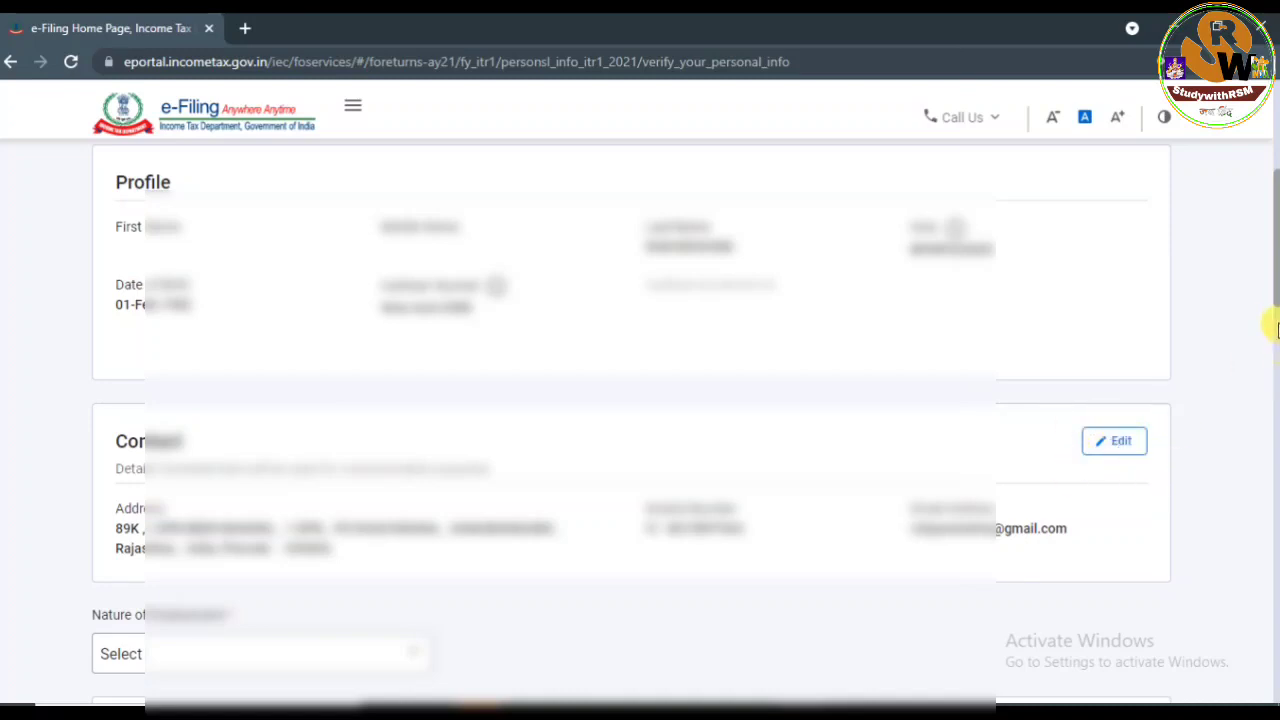
left_click_drag(1274, 300, 1270, 354)
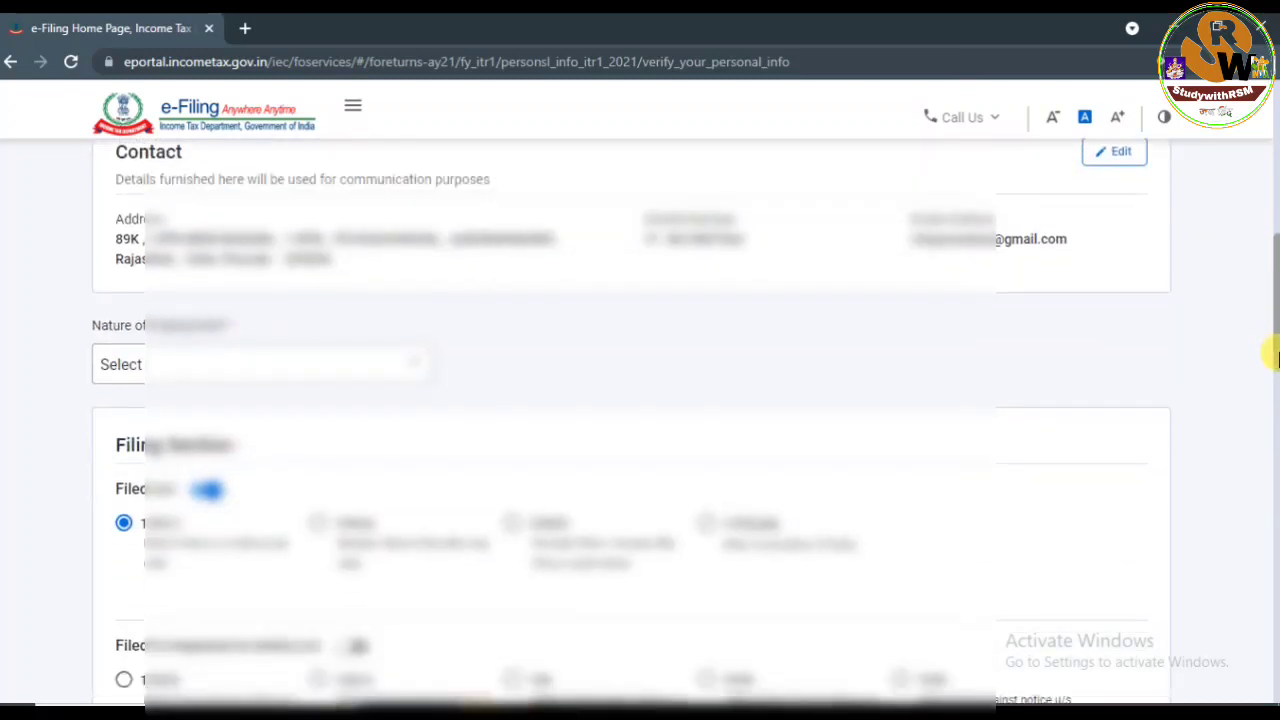
left_click(323, 364)
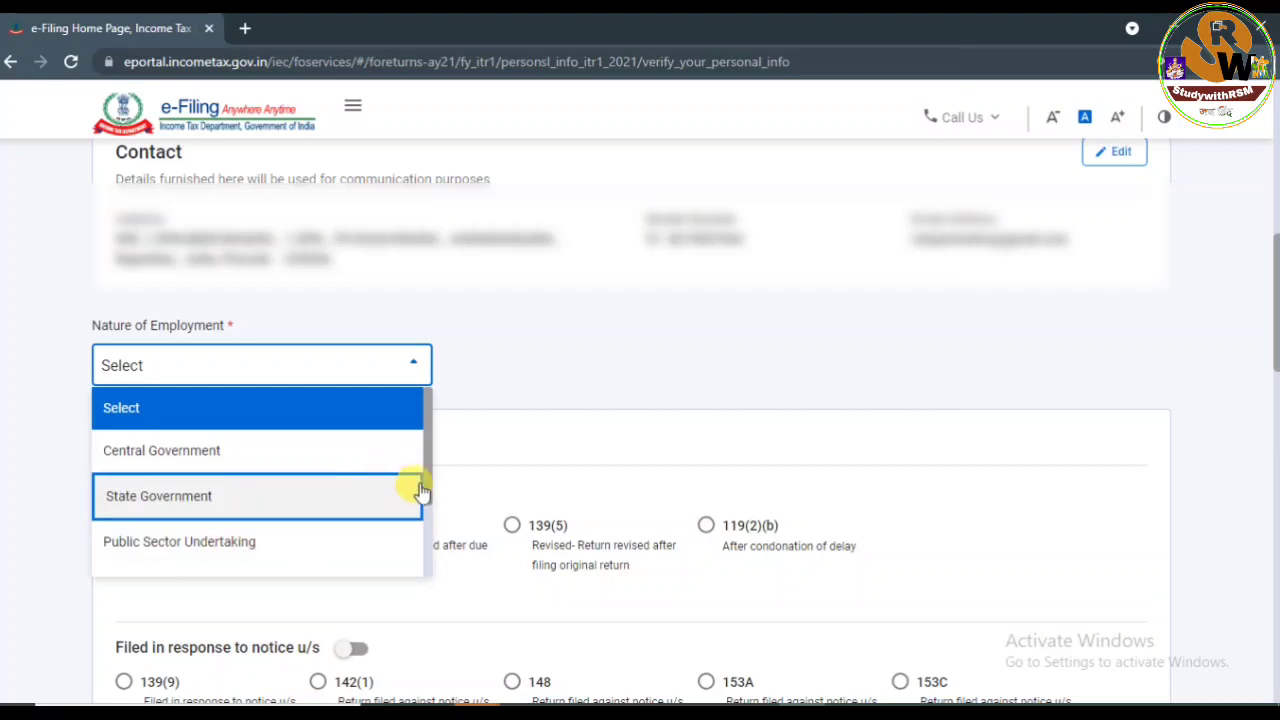
scroll(428, 481, "down", 3)
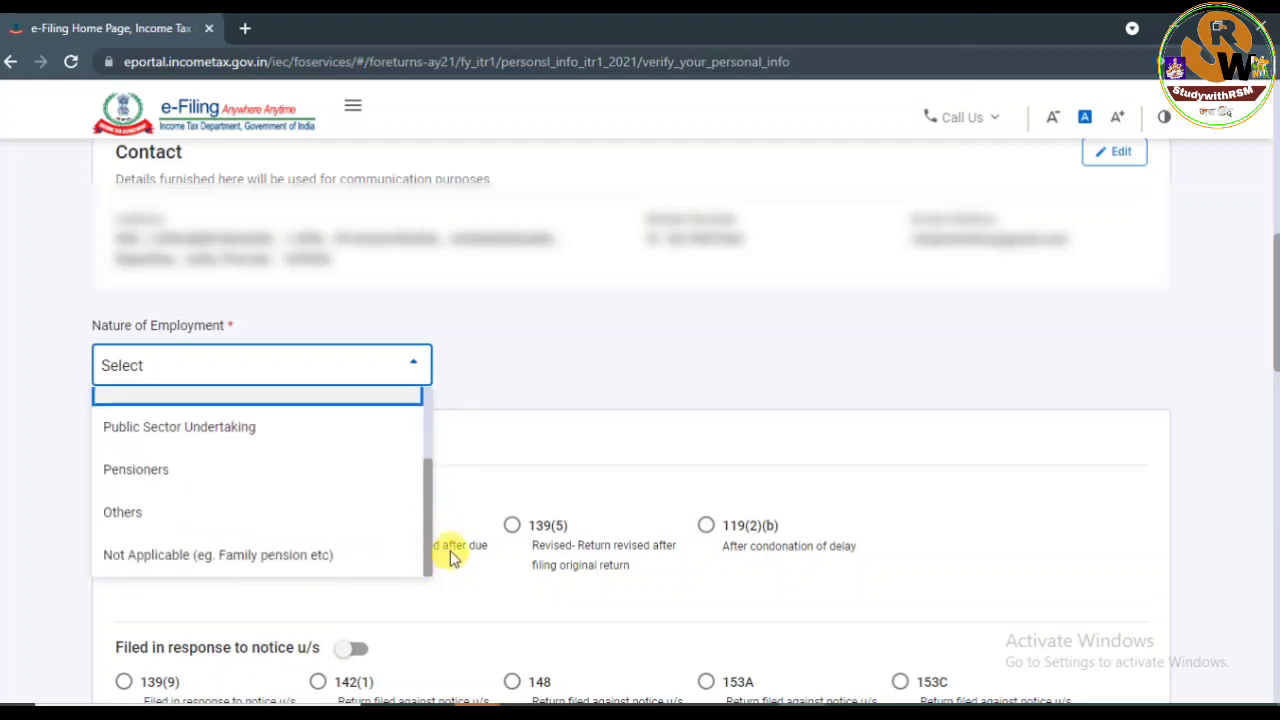
scroll(450, 557, "up", 3)
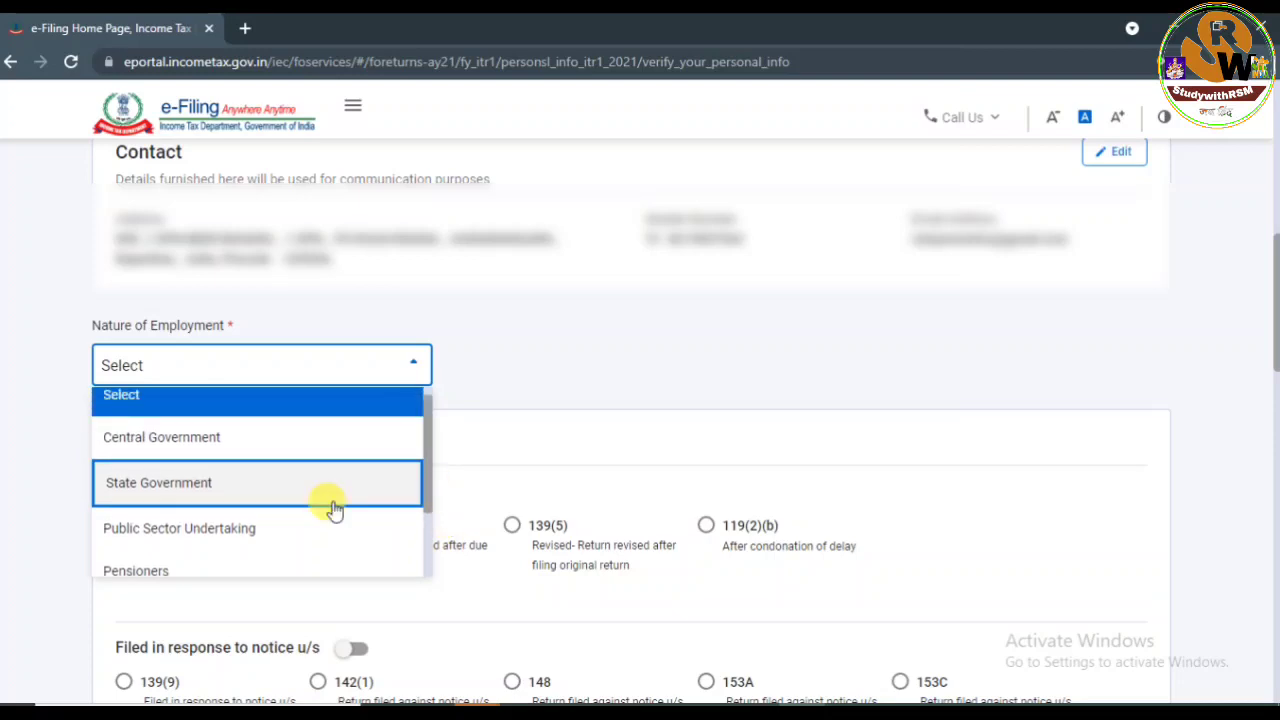
left_click(249, 494)
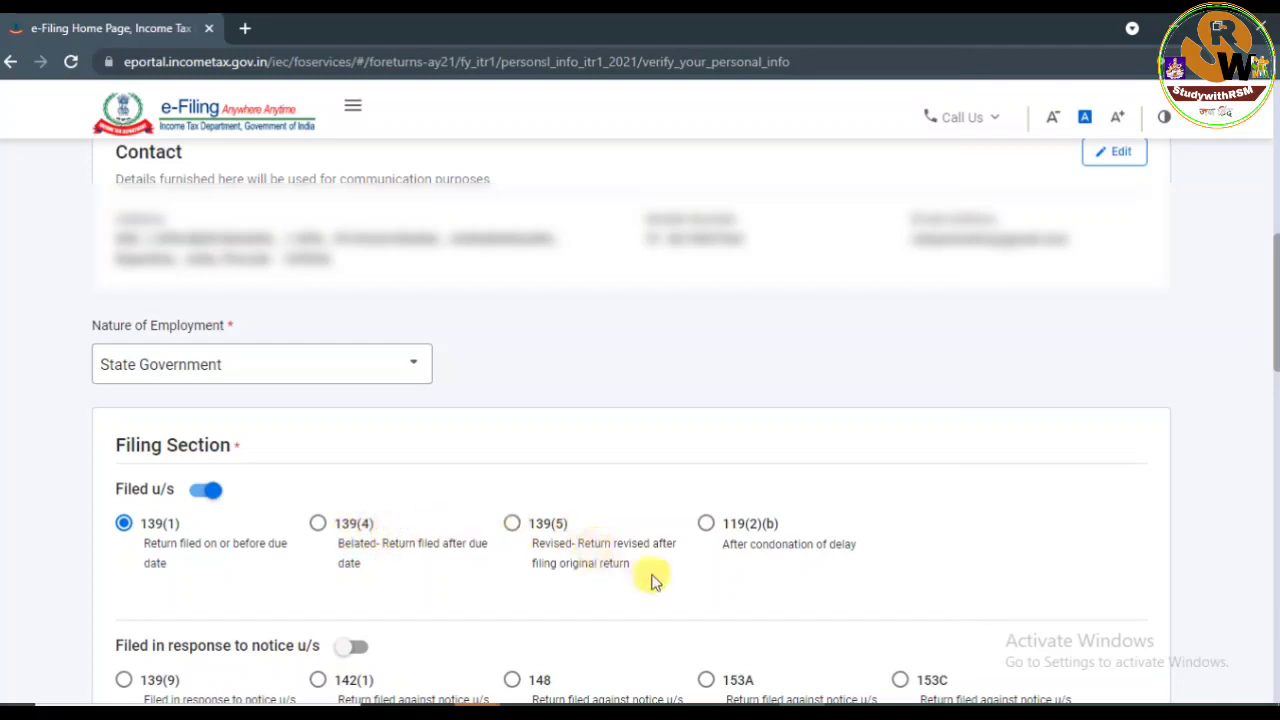
Answer No to the 115BAC new tax regime, then confirm the Personal Information section.
left_click_drag(1277, 347, 1277, 390)
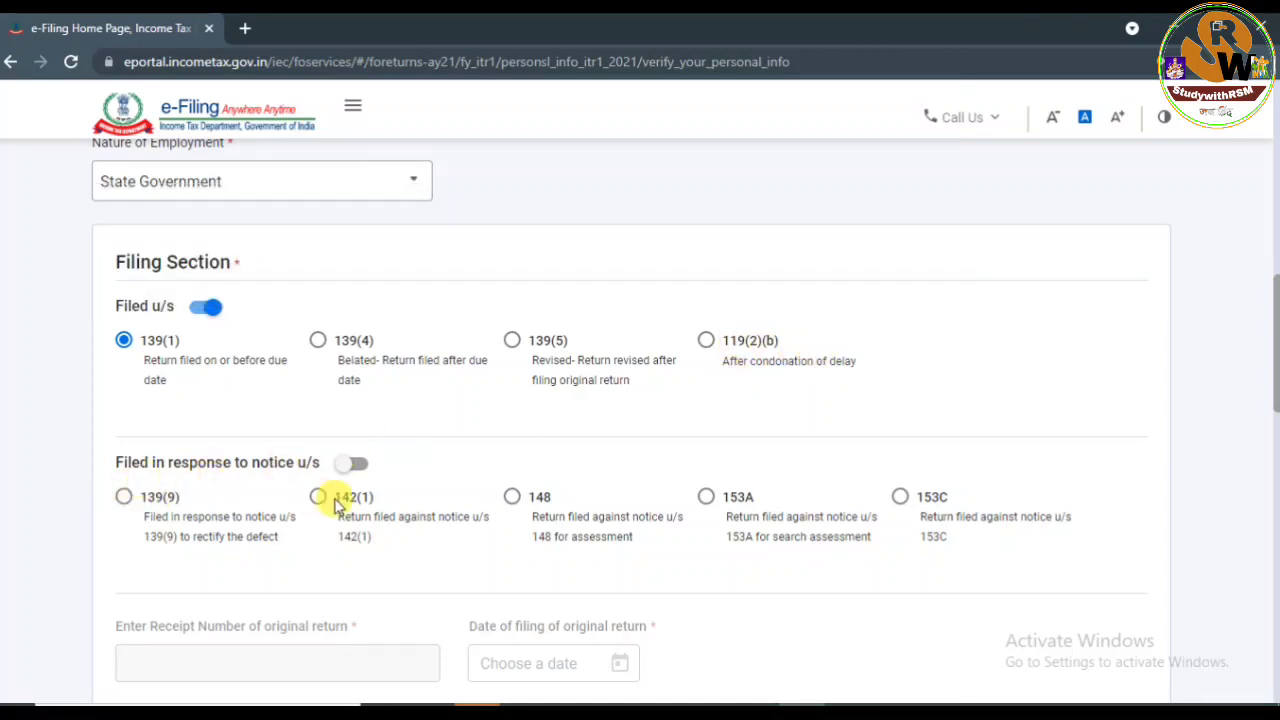
left_click_drag(1275, 342, 1274, 410)
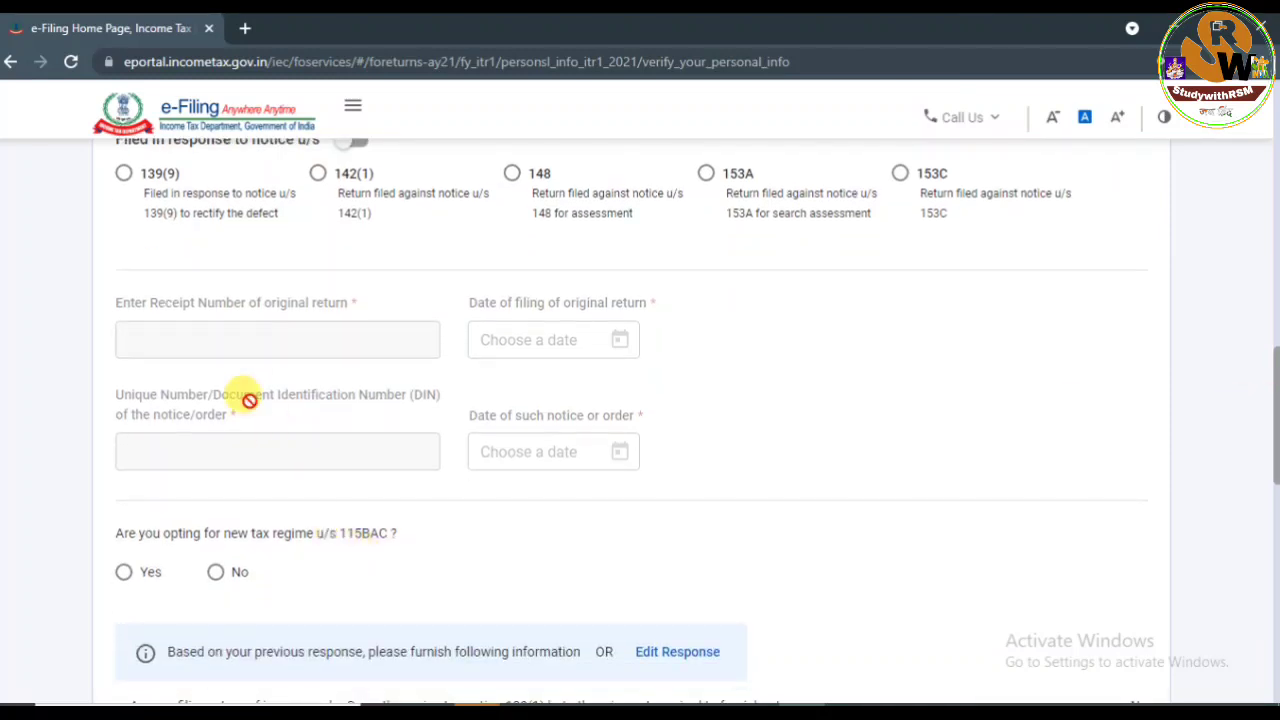
left_click_drag(1276, 431, 1276, 467)
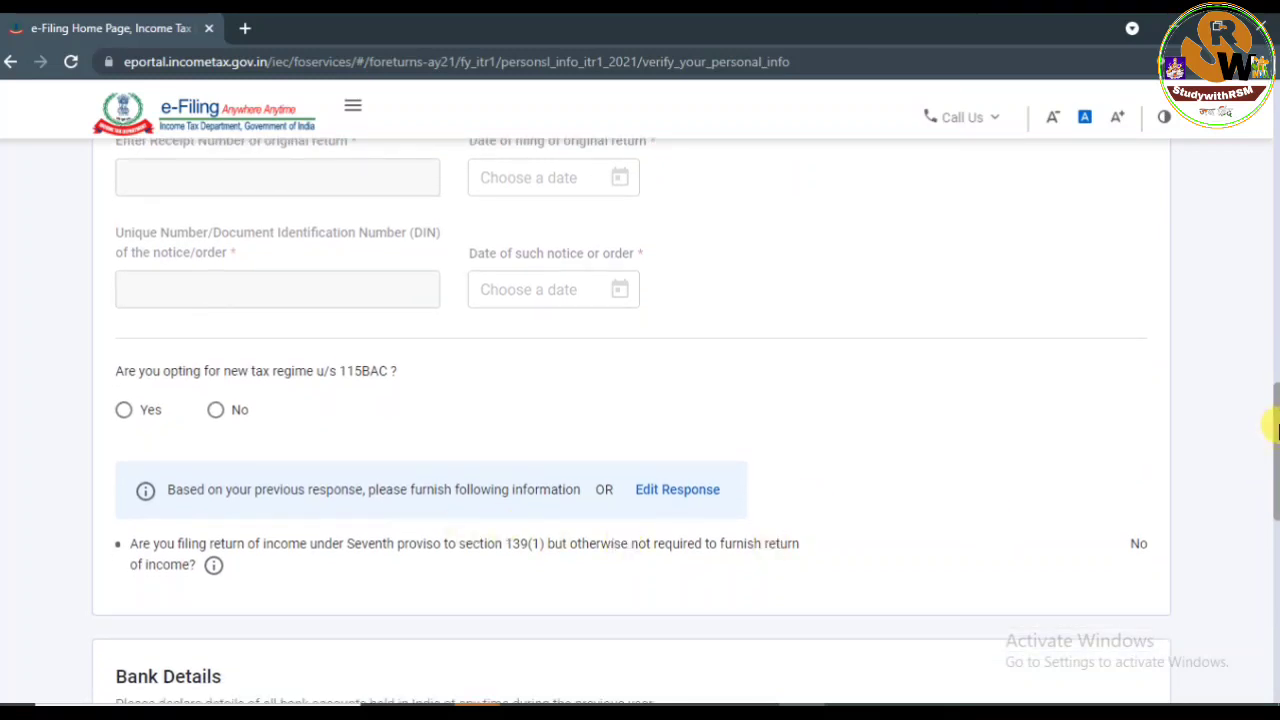
scroll(1271, 434, "down", 1)
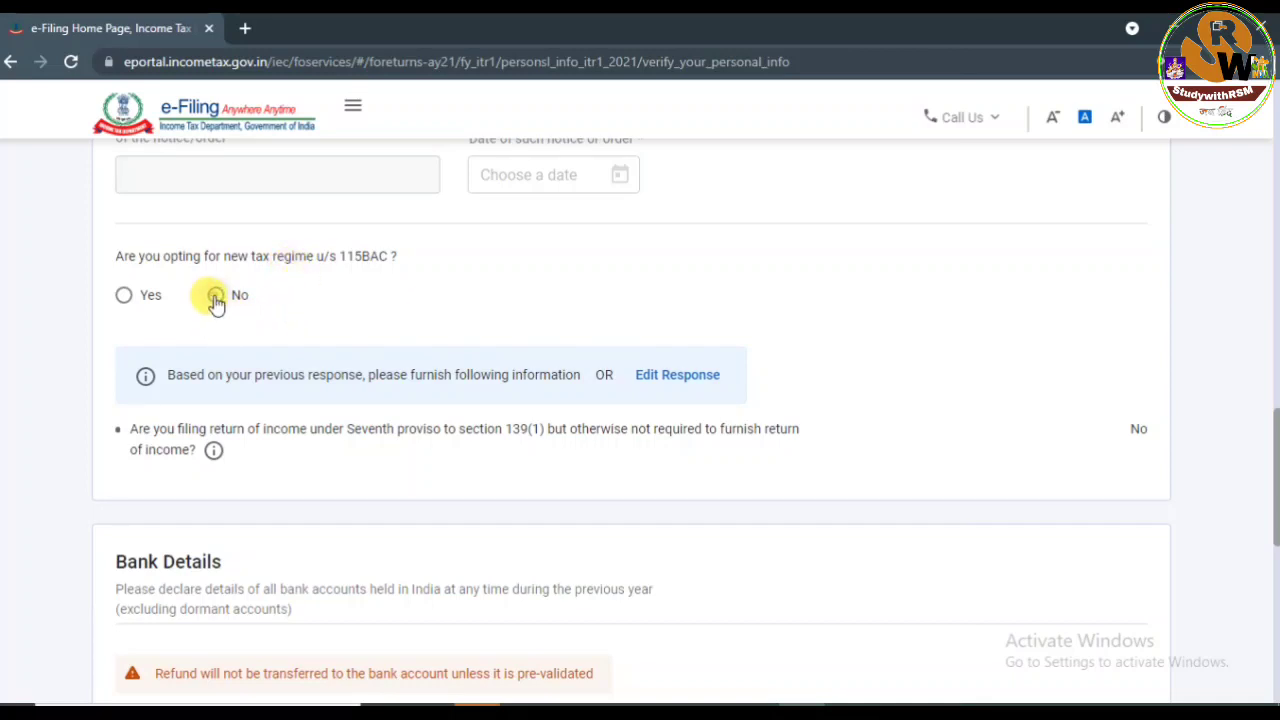
left_click(215, 297)
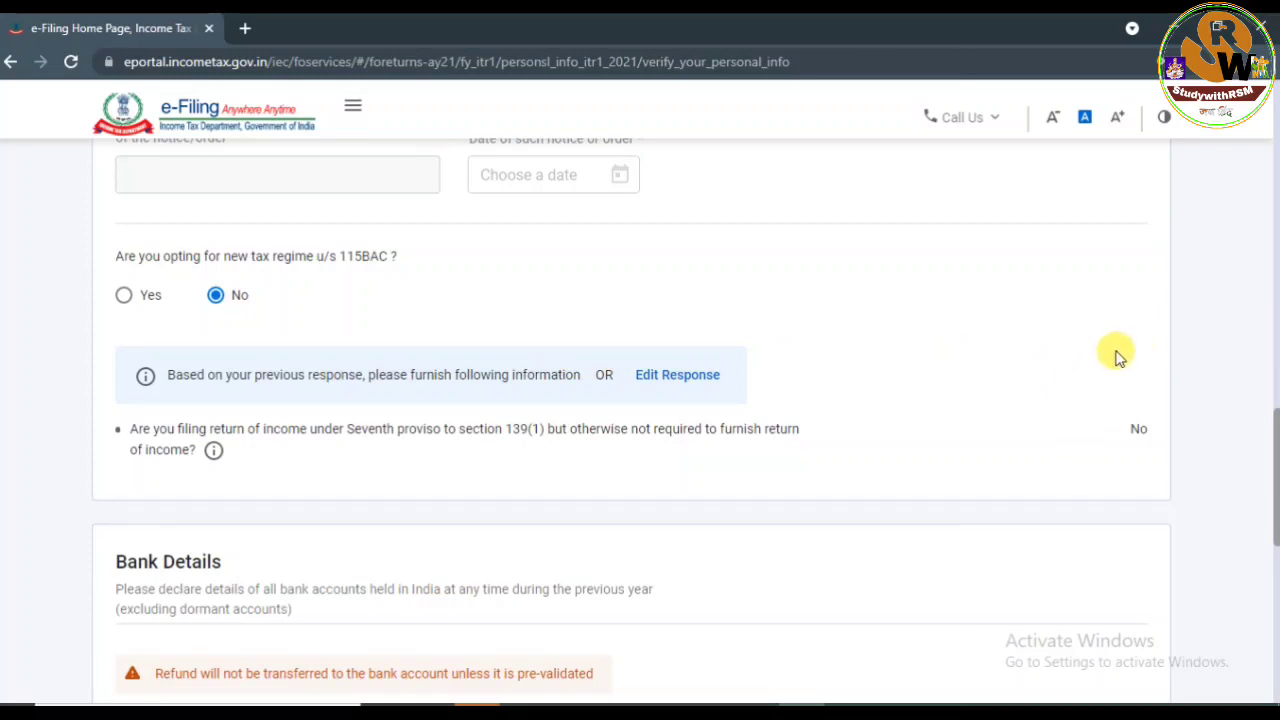
left_click_drag(1276, 447, 1274, 583)
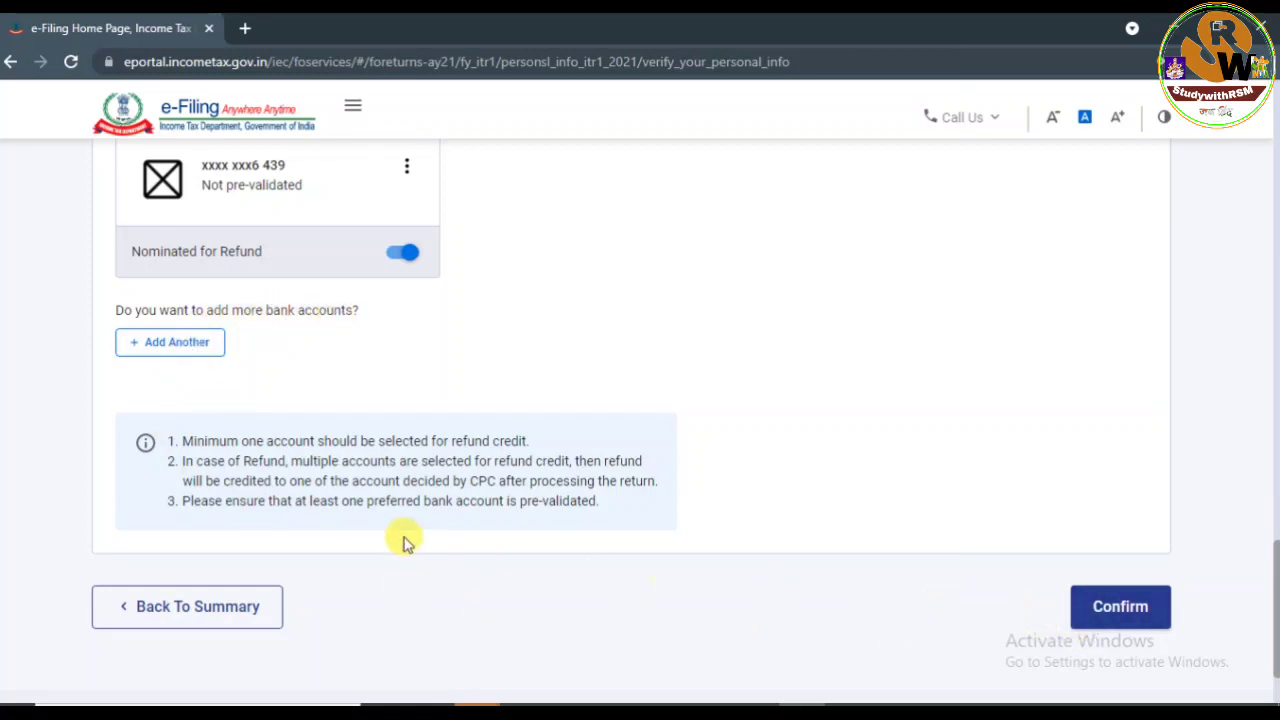
left_click(1108, 608)
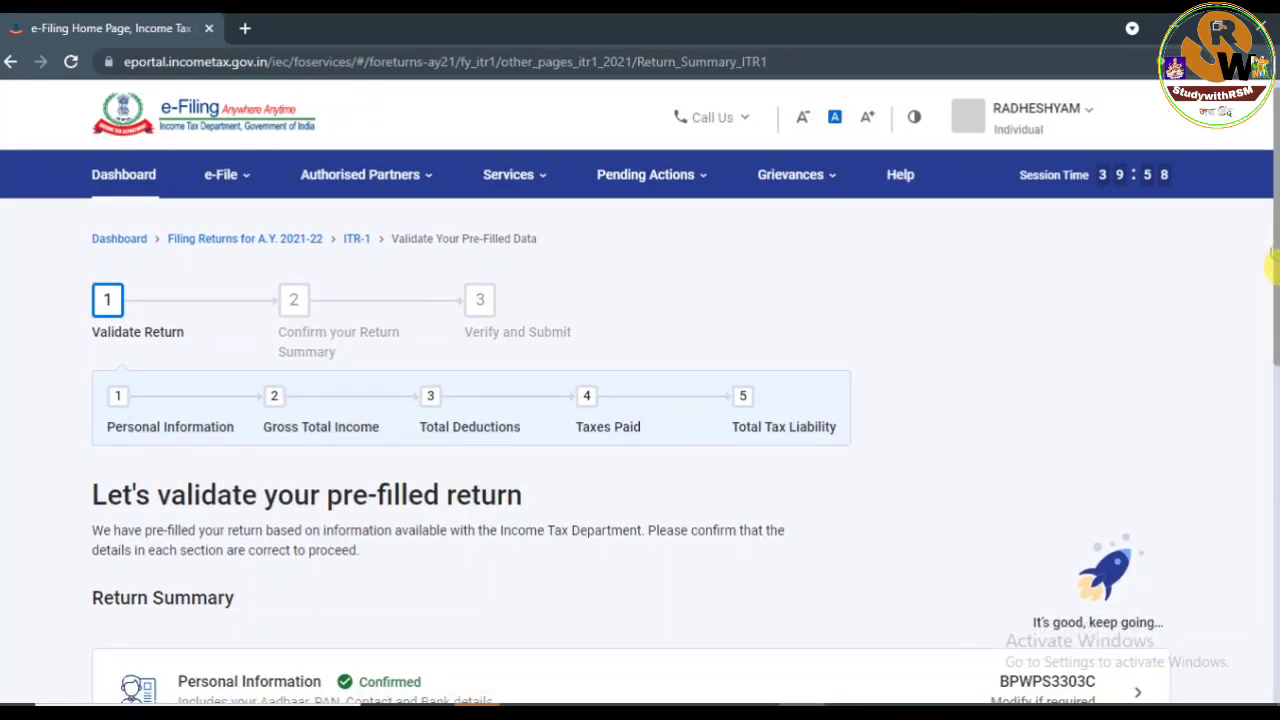
Scroll down the Return Summary and open the Gross Total Income row for review.
scroll(1275, 268, "down", 1)
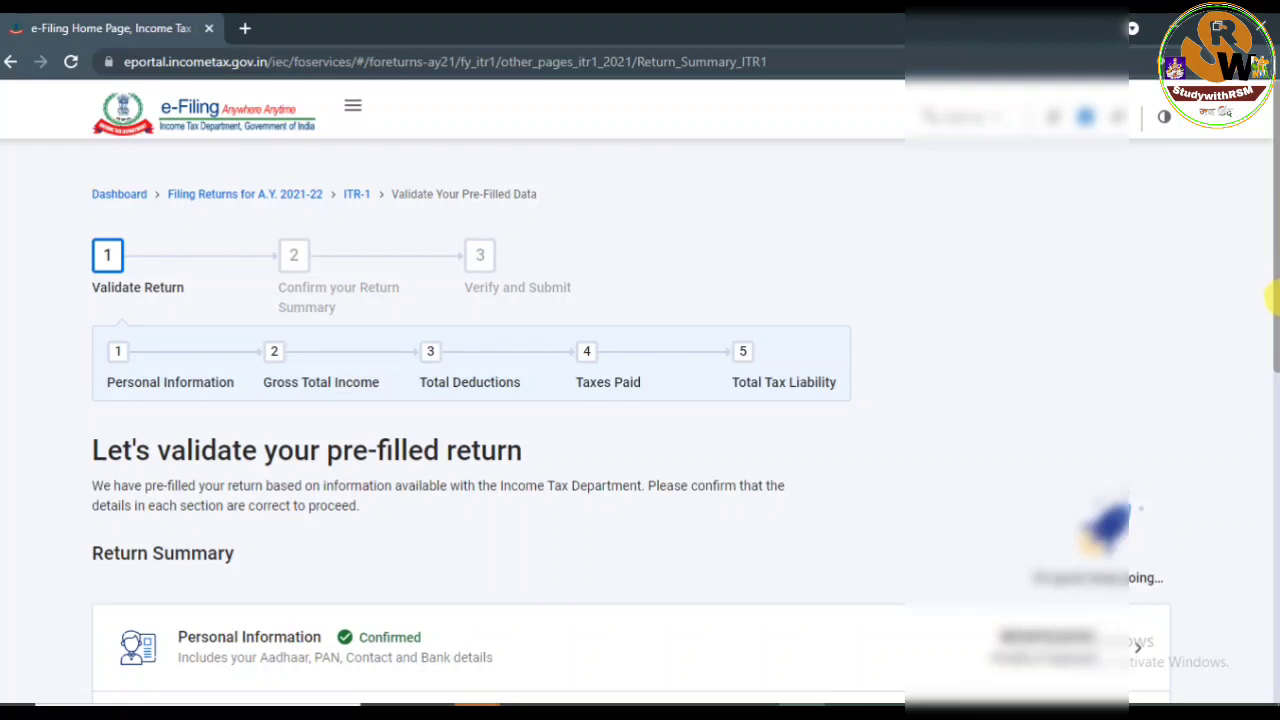
scroll(943, 371, "down", 1)
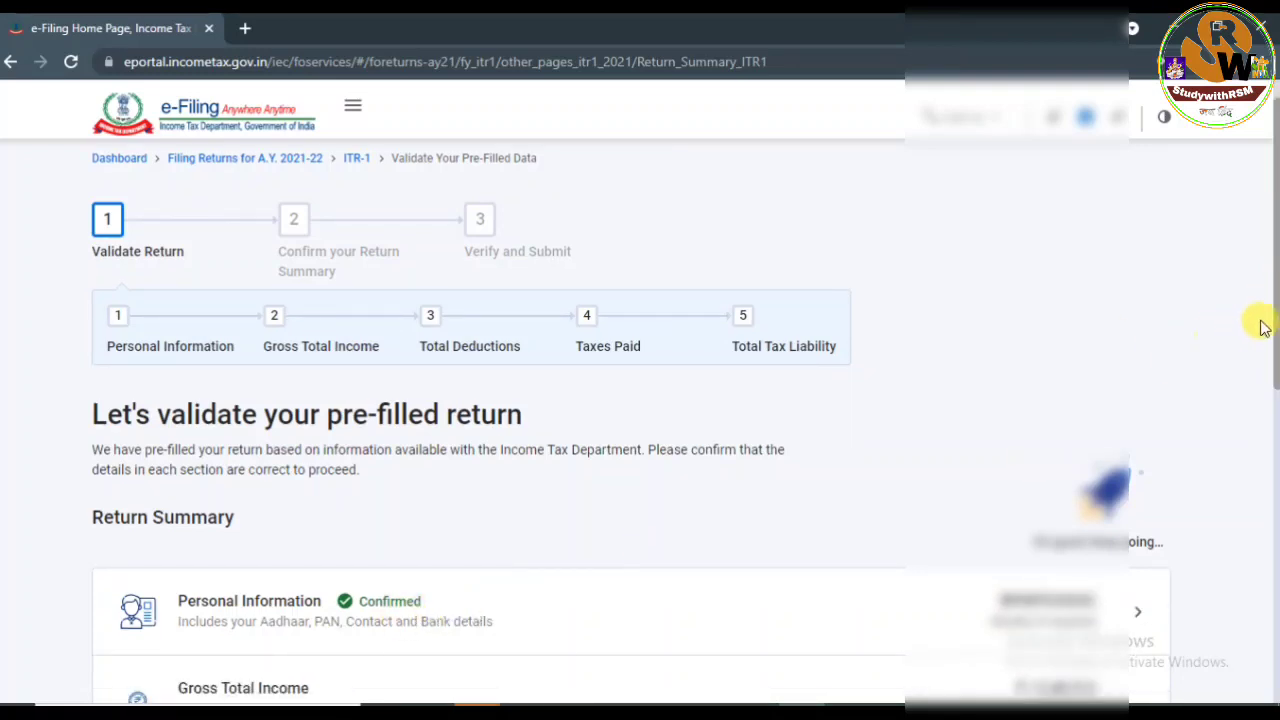
left_click_drag(1275, 330, 1275, 415)
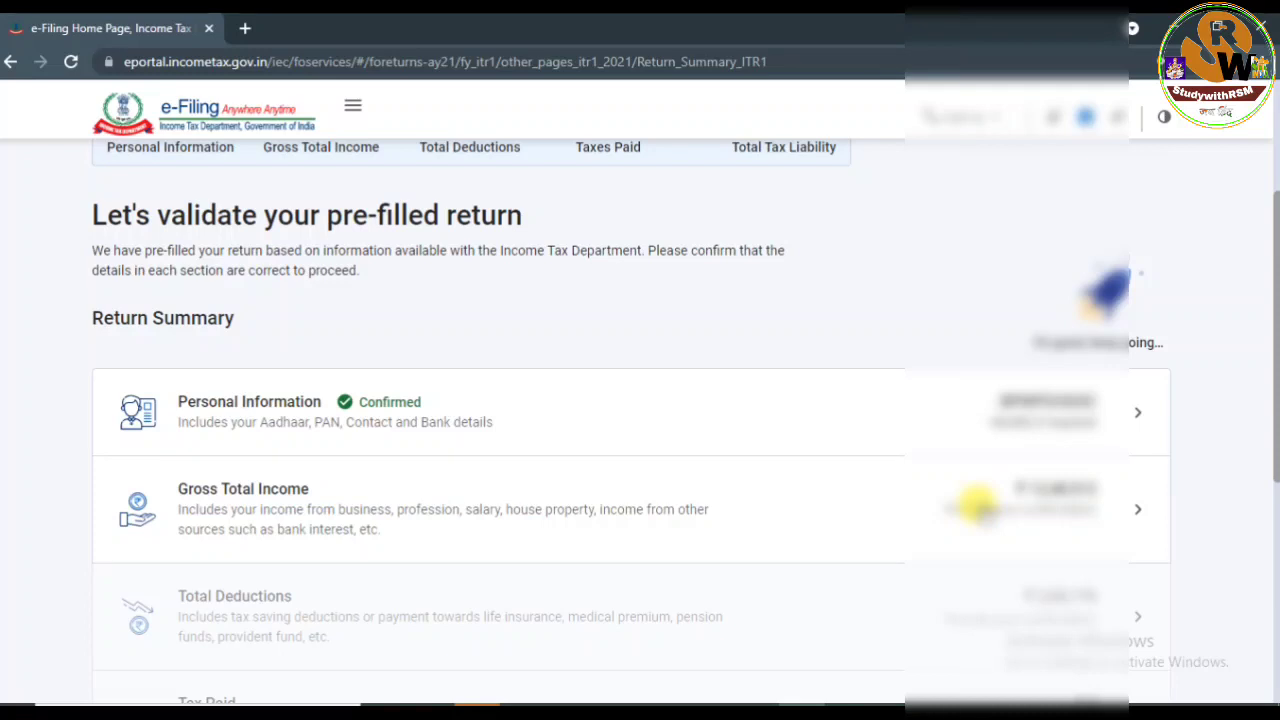
left_click(975, 505)
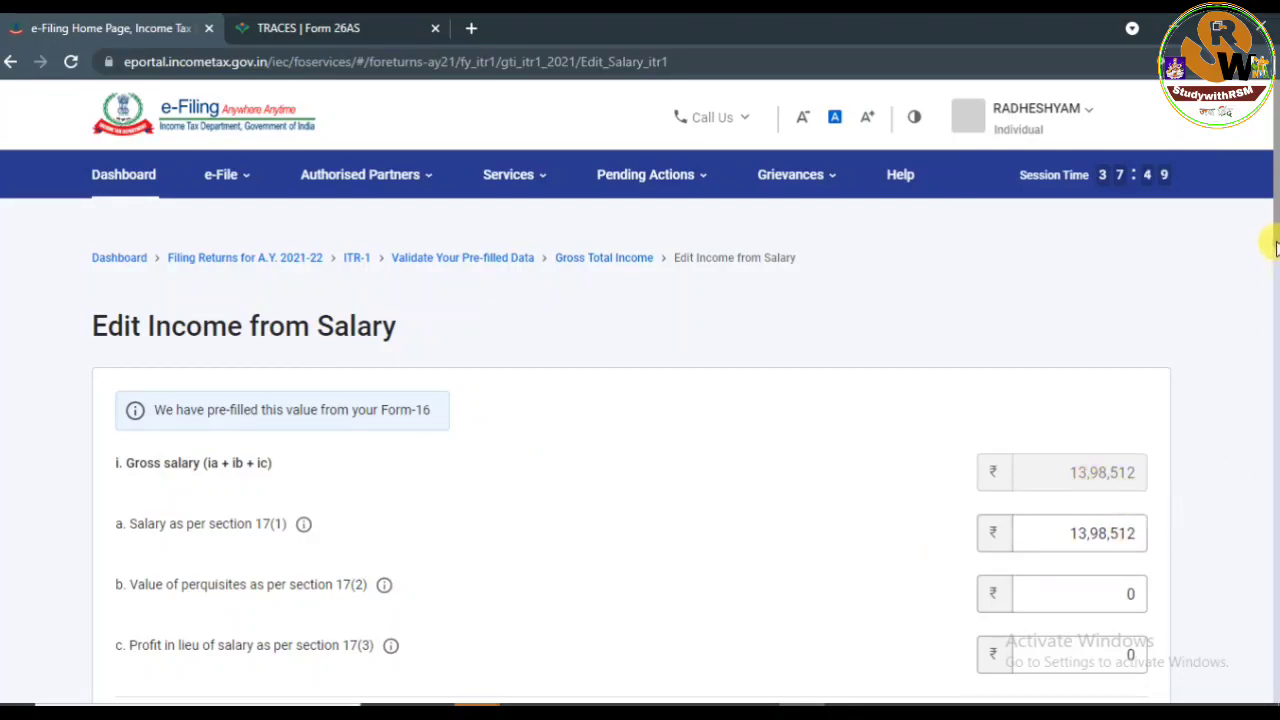
left_click_drag(1265, 243, 1272, 300)
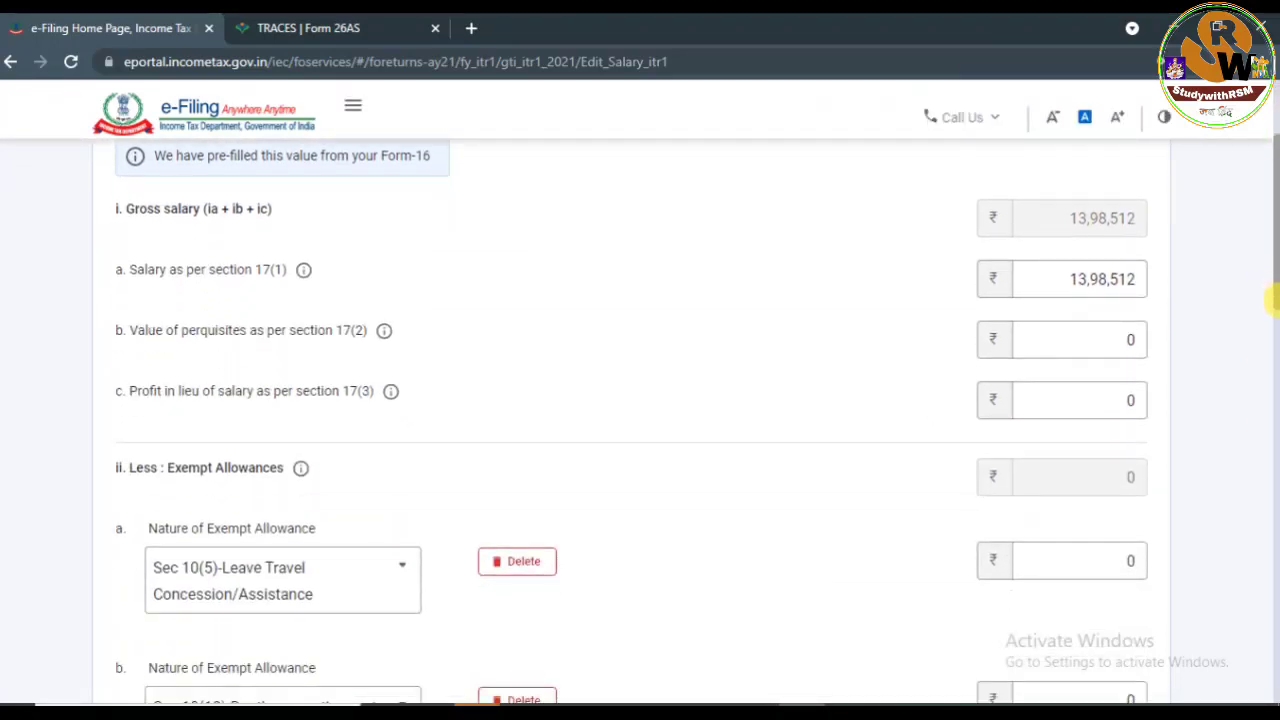
scroll(1270, 300, "up", 1)
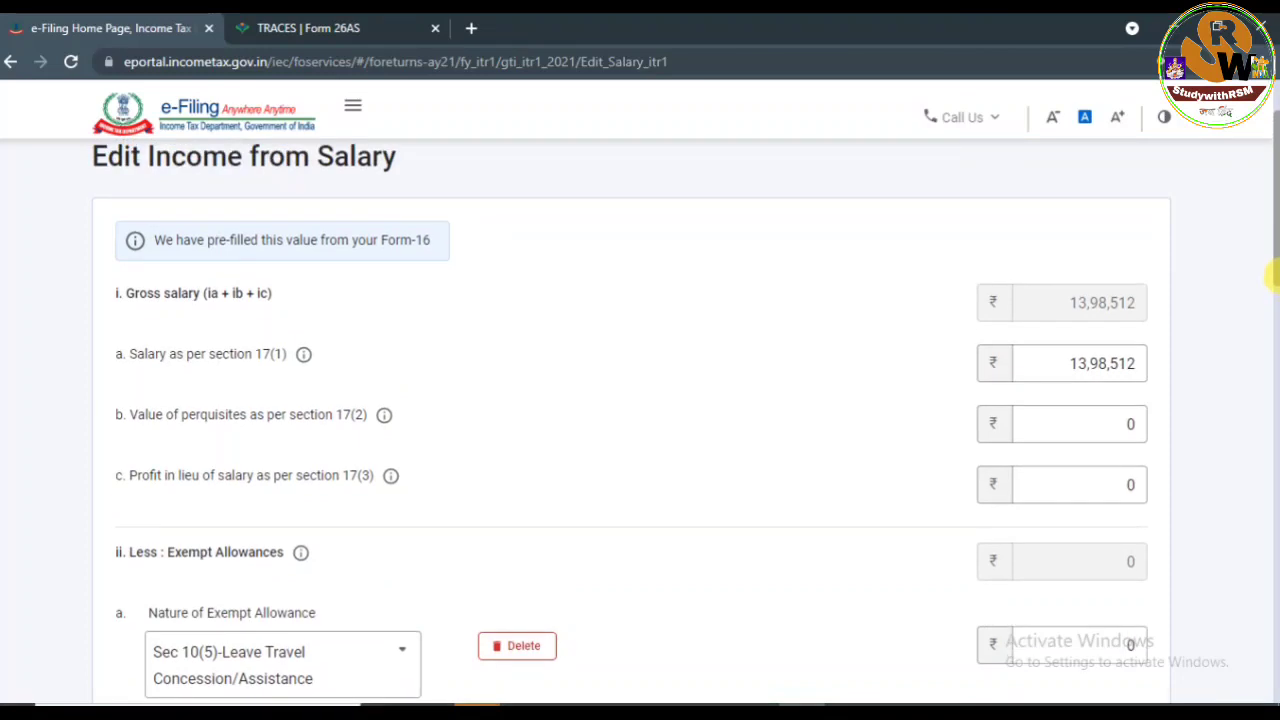
left_click_drag(1266, 257, 1274, 298)
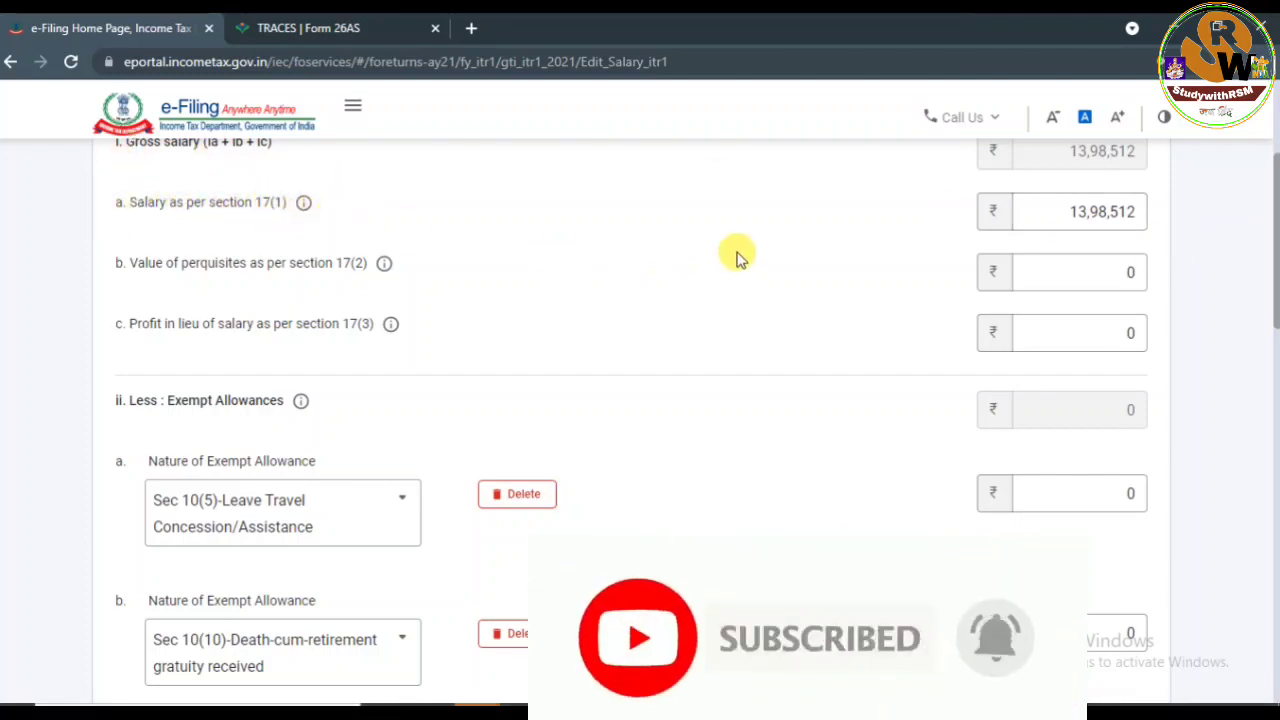
left_click(1050, 222)
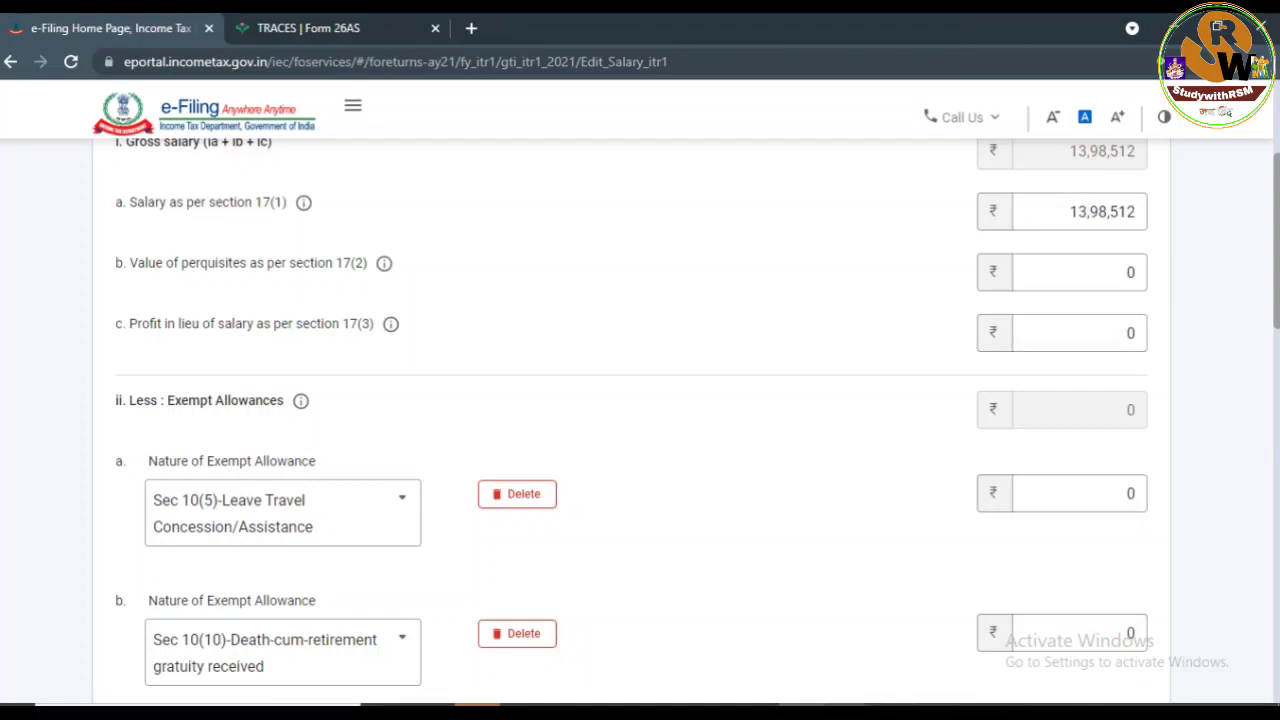
mouse_move(836, 690)
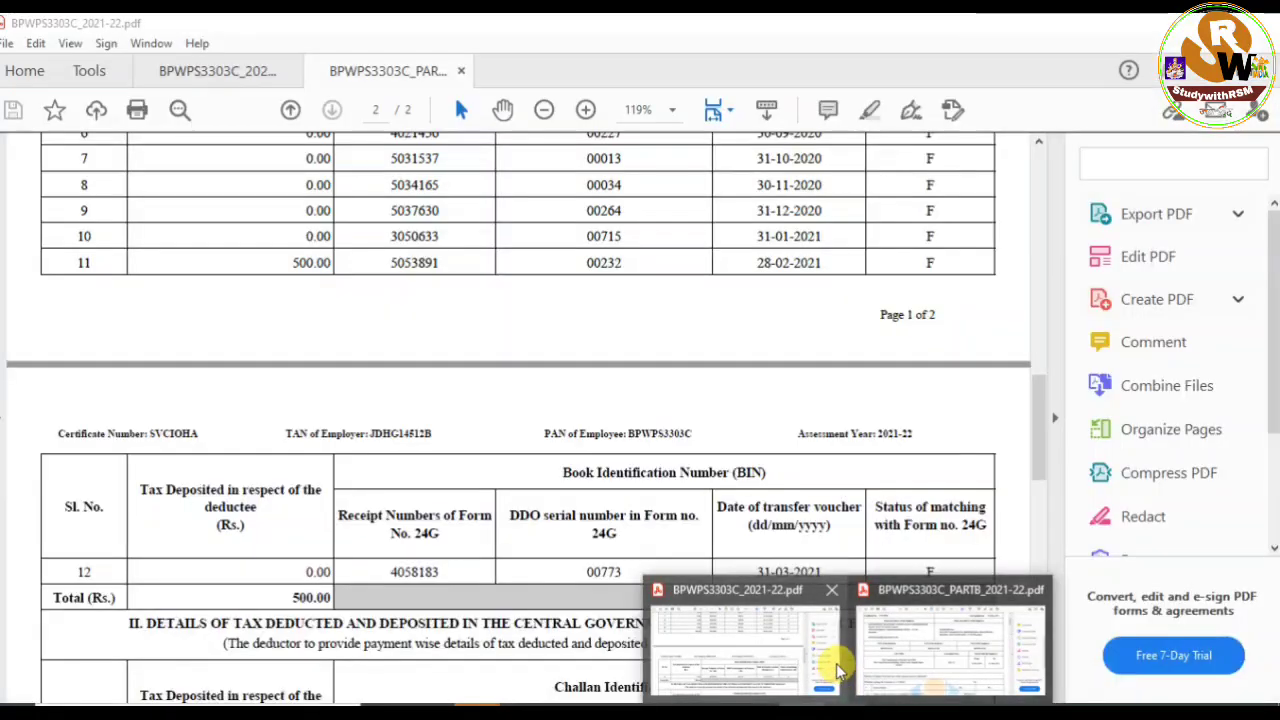
Bring the Part B Form-16 PDF forward and scroll to its 699256.00 gross salary figure.
left_click(908, 640)
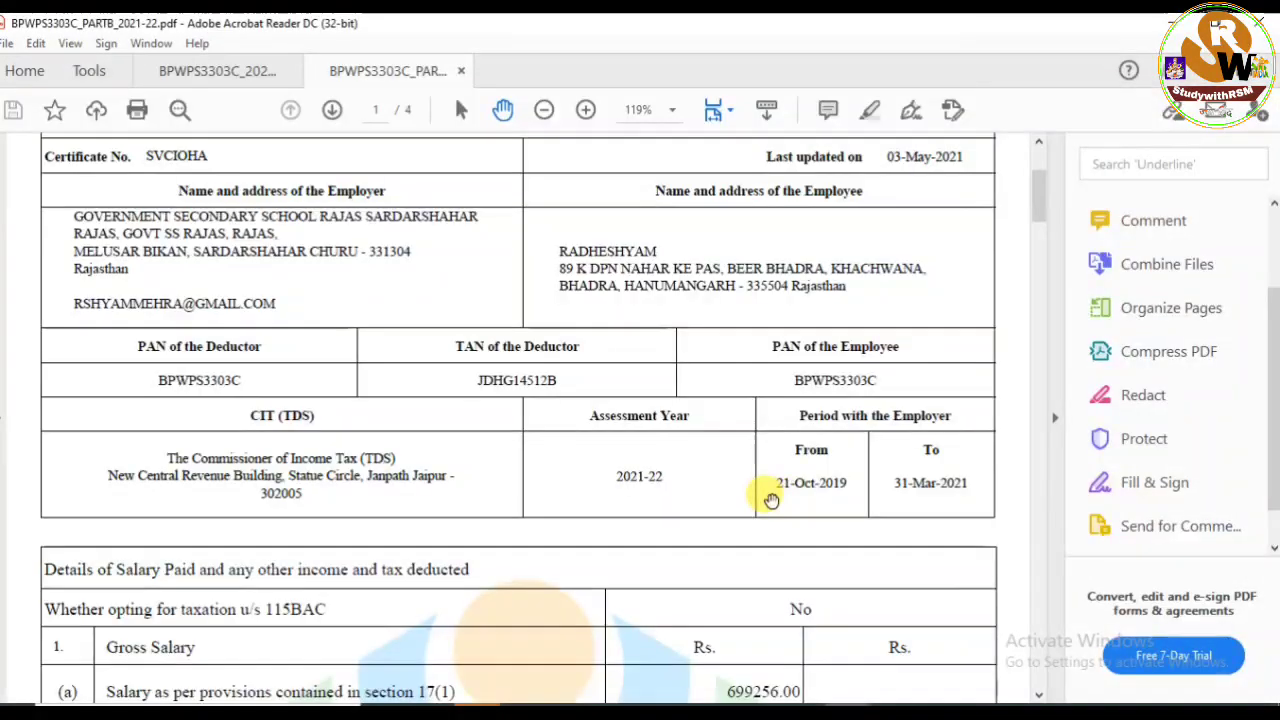
left_click_drag(1275, 330, 1272, 370)
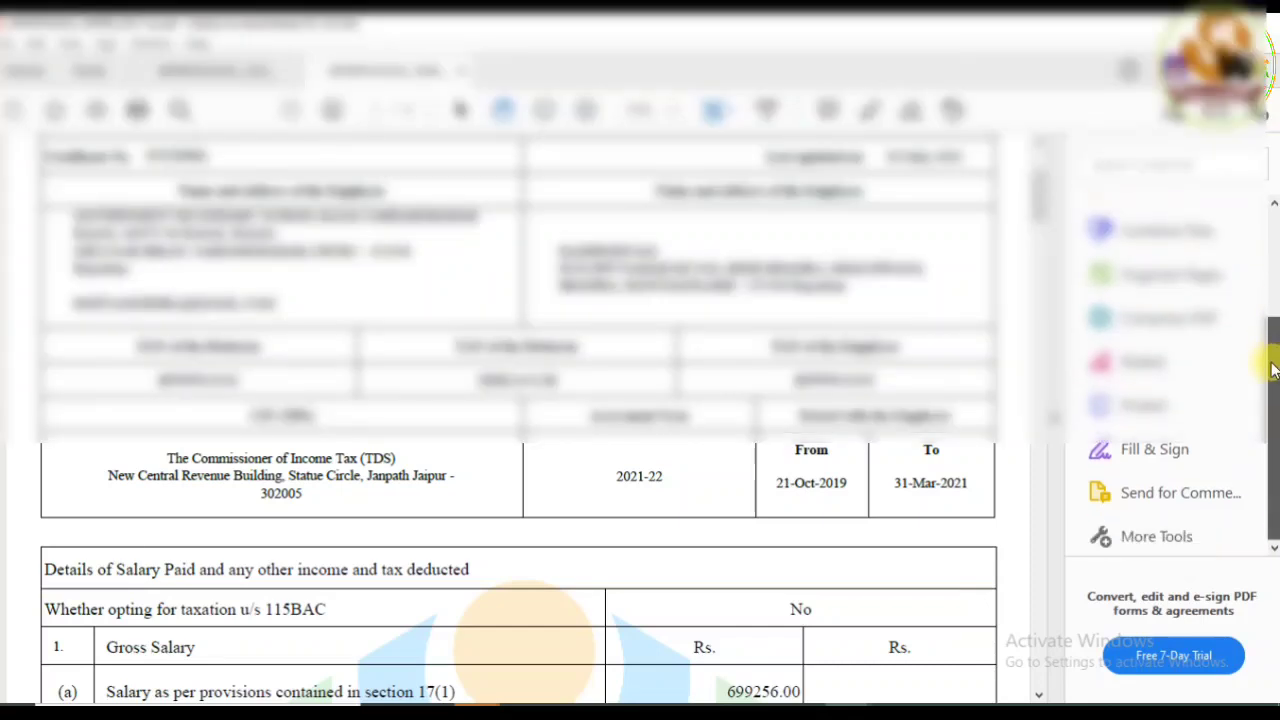
left_click_drag(1039, 193, 1046, 233)
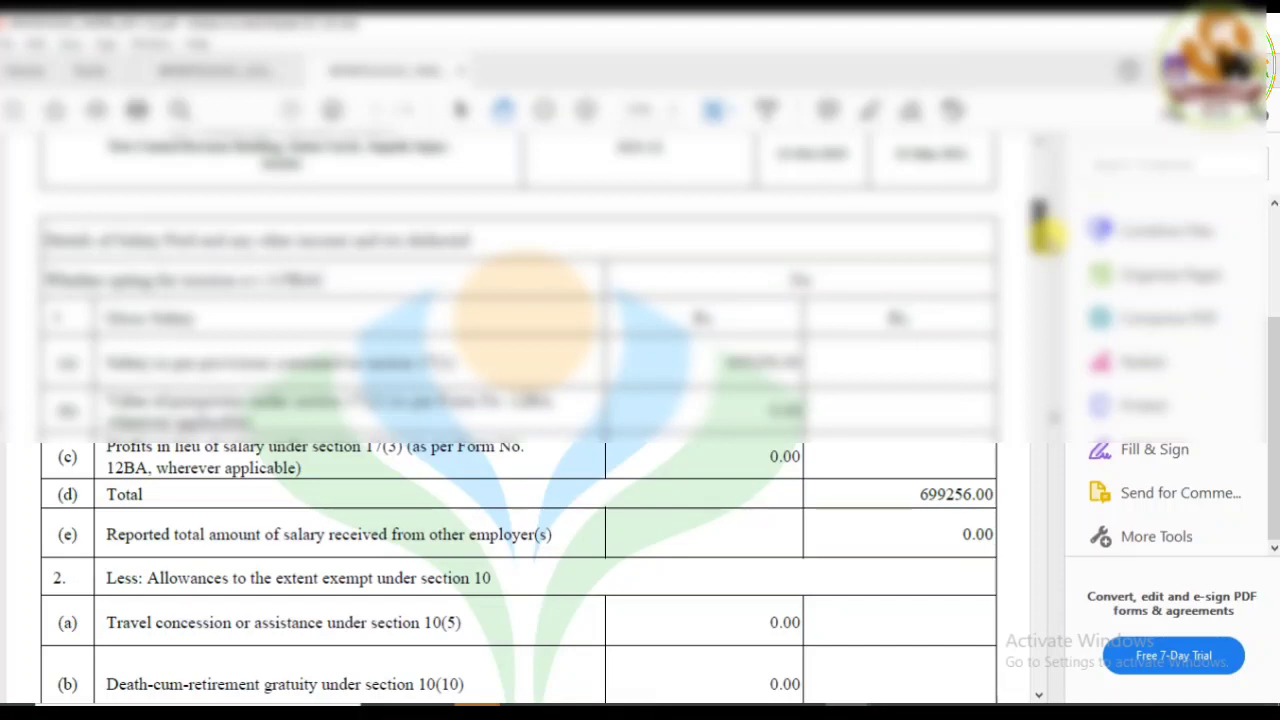
mouse_move(1046, 232)
left_mouse_down()
mouse_move(1052, 260)
mouse_move(1058, 250)
left_mouse_up()
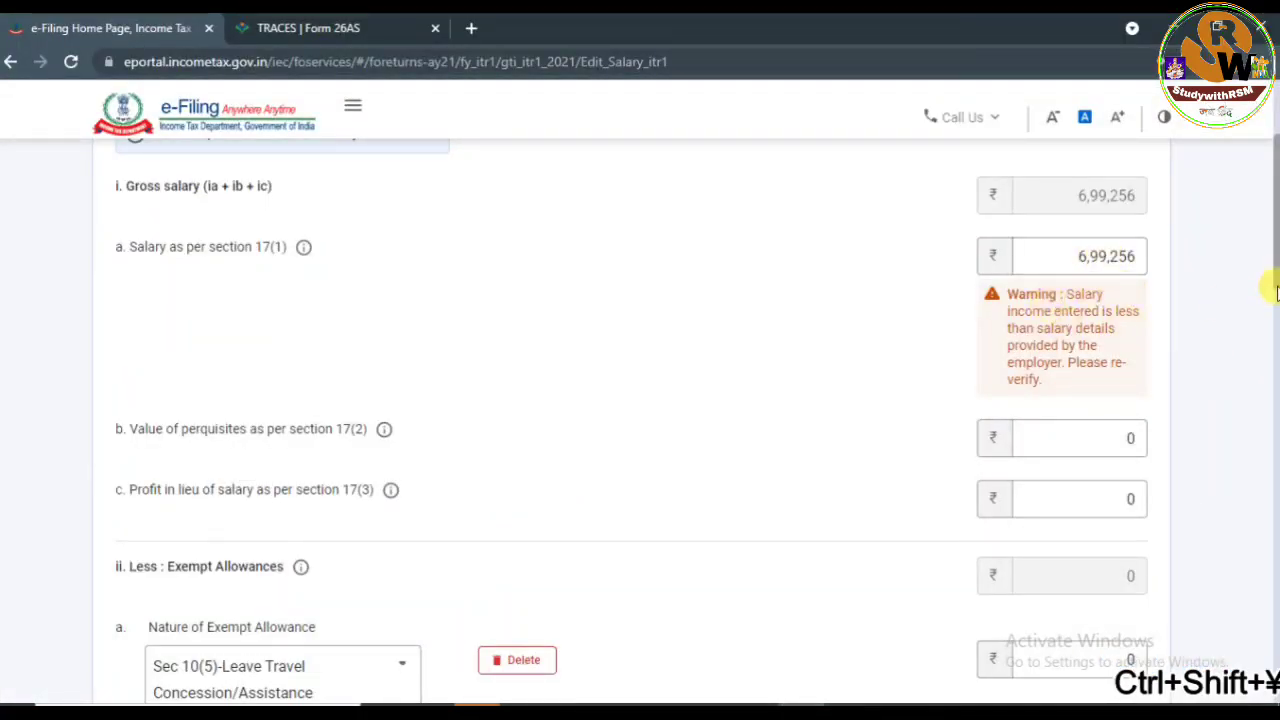
left_click_drag(1276, 267, 1268, 310)
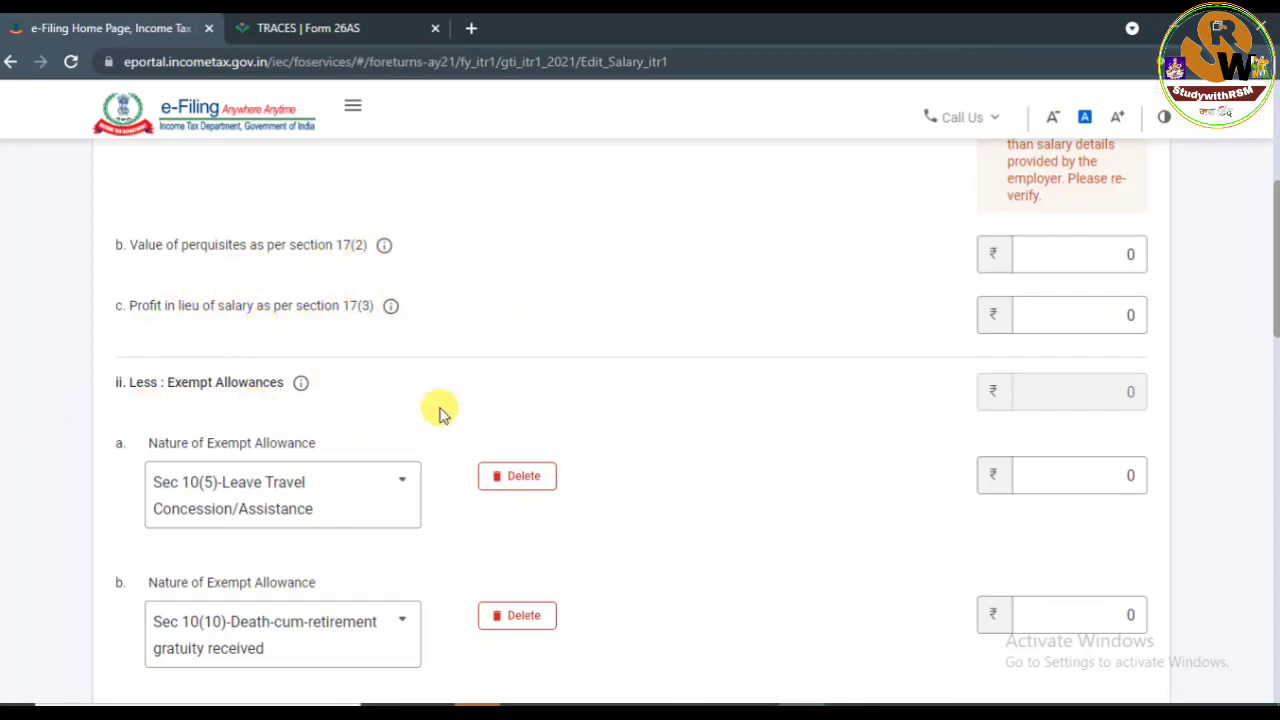
left_click_drag(1274, 290, 1273, 349)
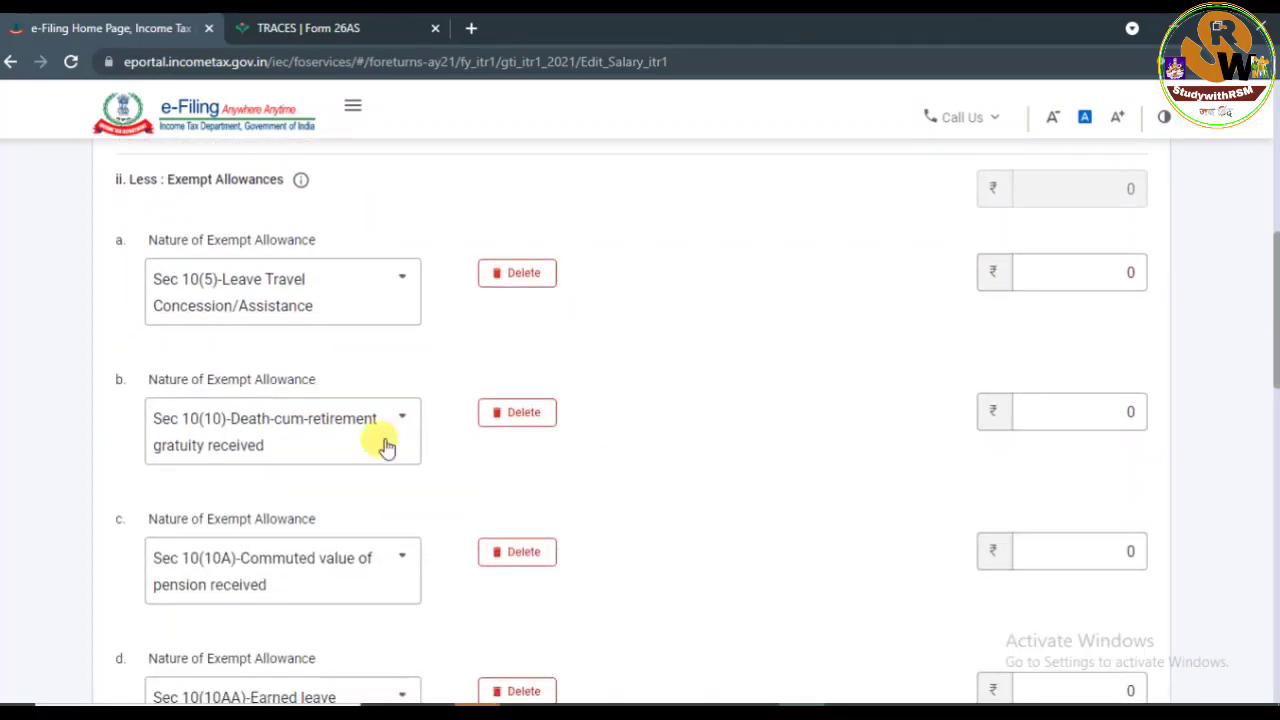
Check the exempt allowance type list for row a, leaving it unchanged.
left_click(396, 289)
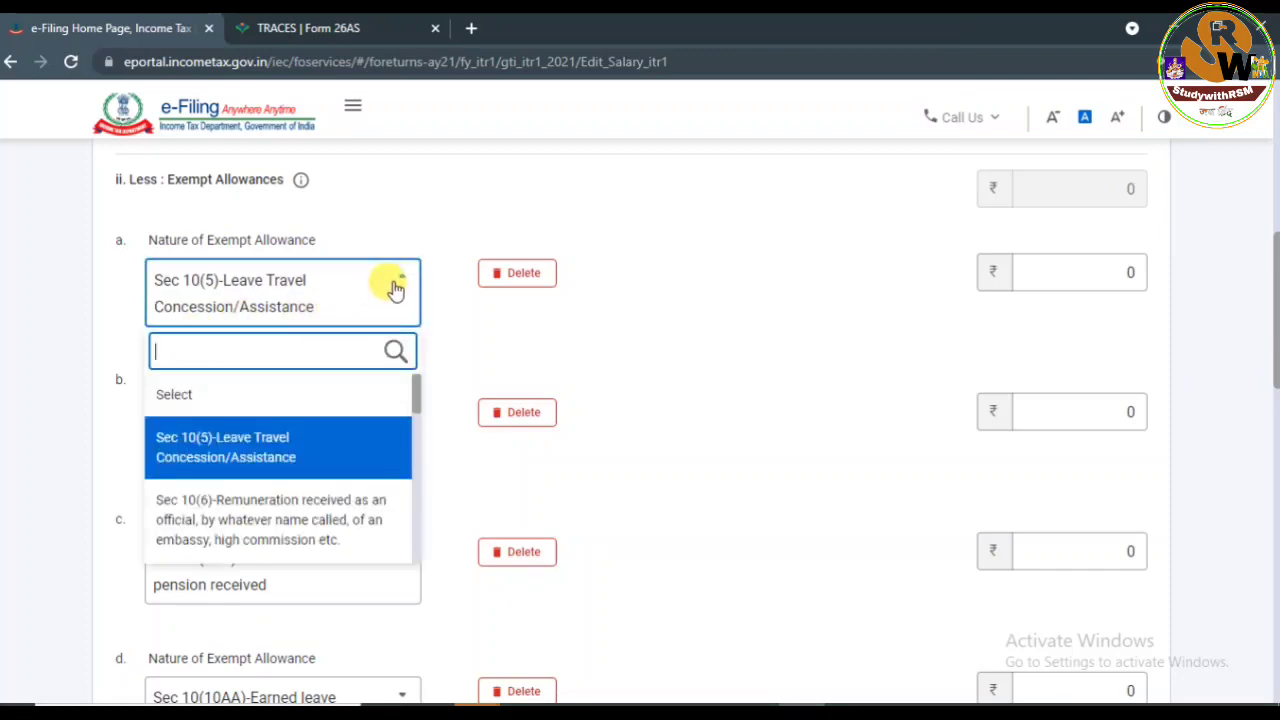
left_click(402, 284)
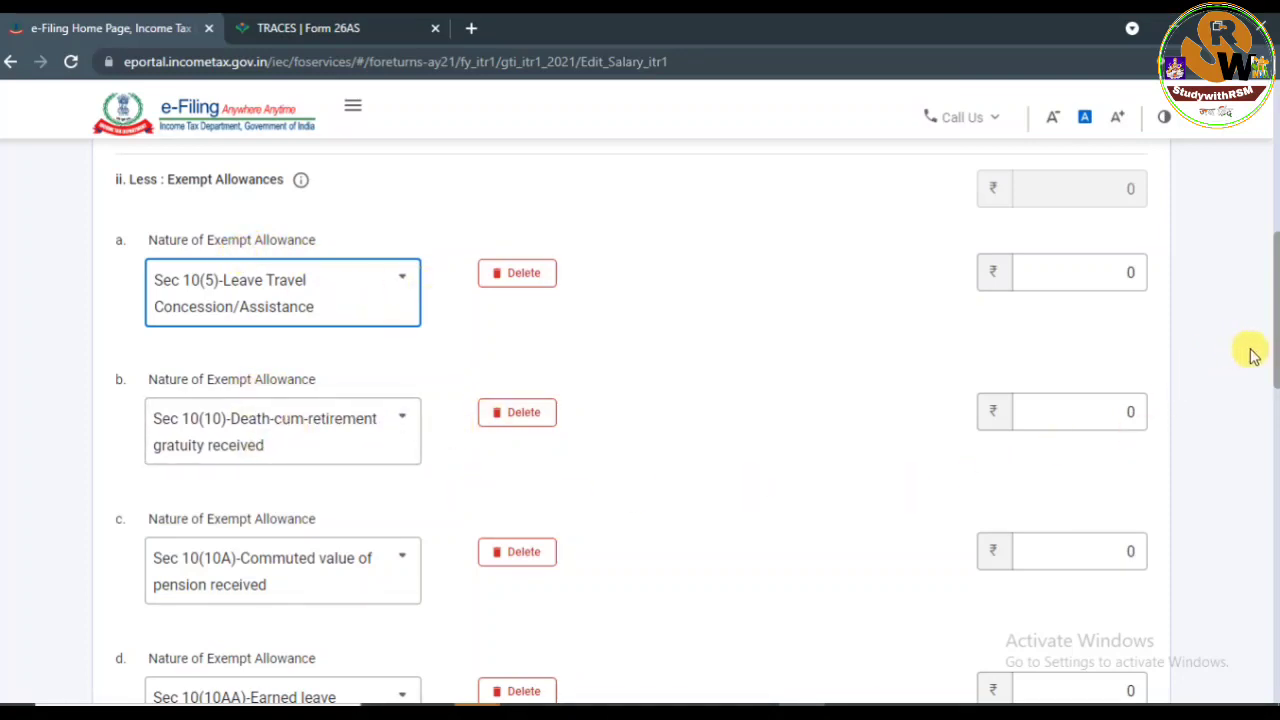
left_click_drag(1272, 355, 1272, 452)
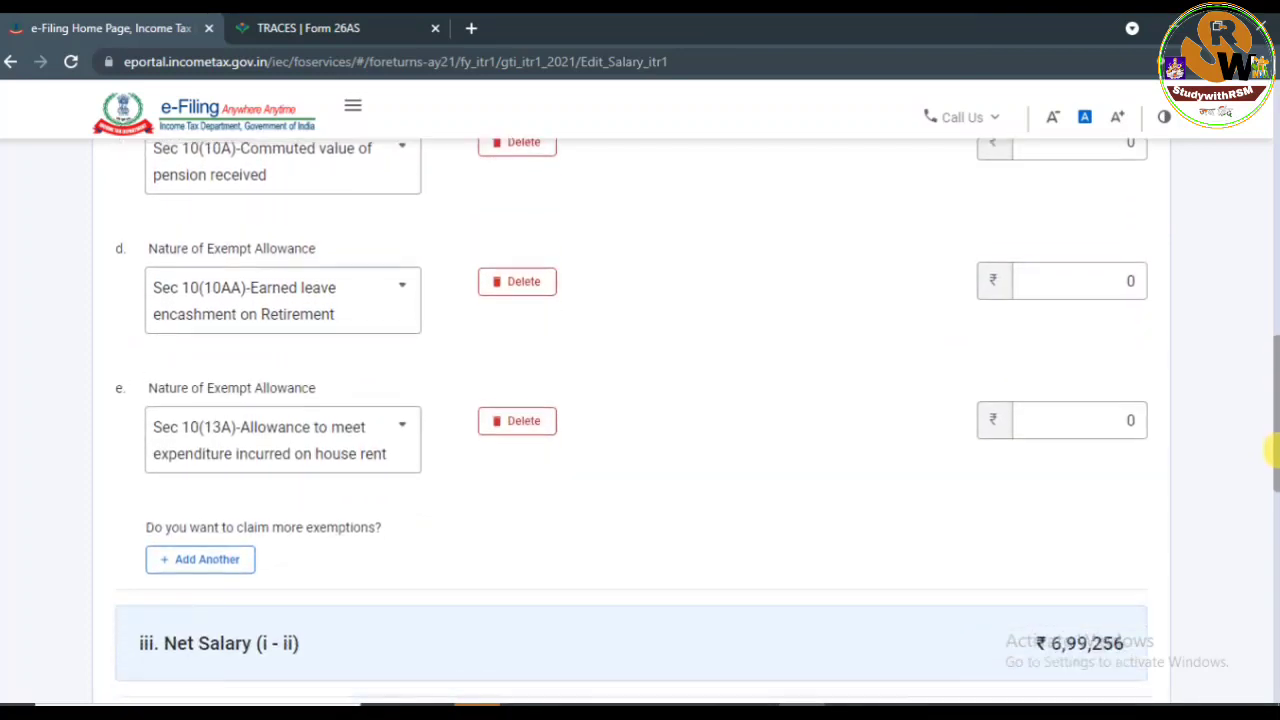
Set the entertainment allowance u/s 16(ii) to 0 and save the salary details.
left_click(1063, 268)
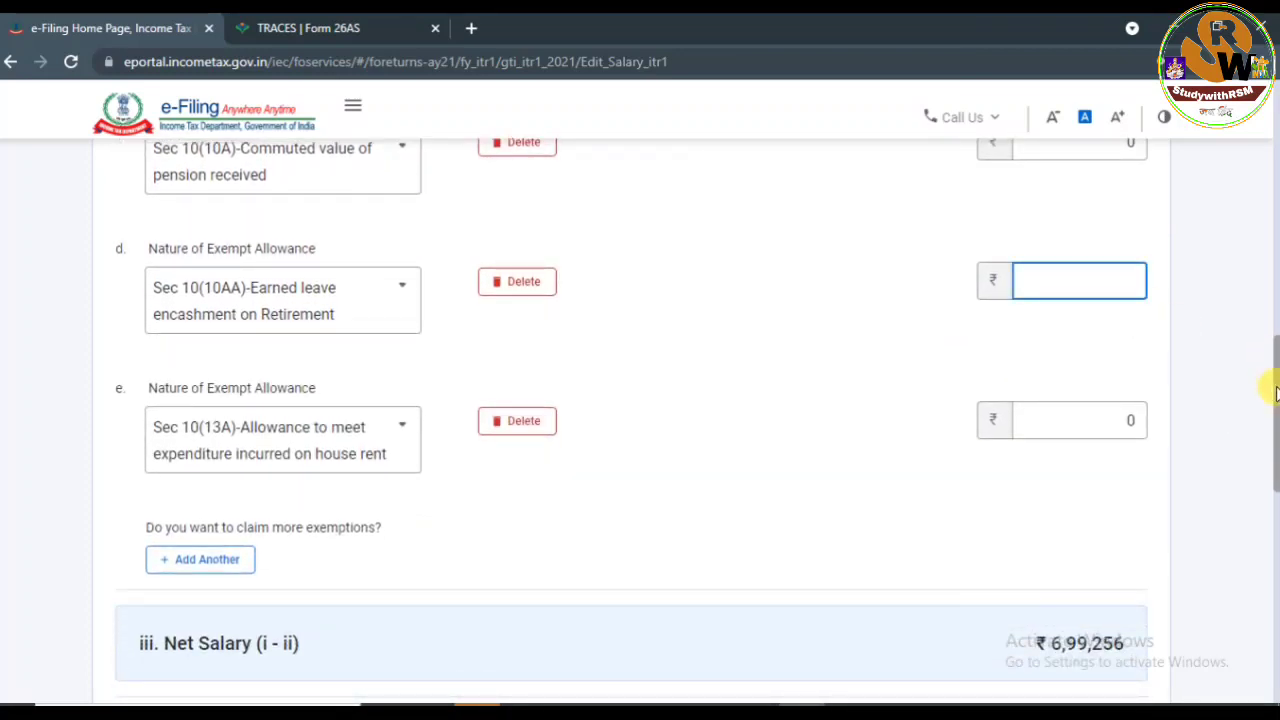
scroll(1272, 391, "down", 1)
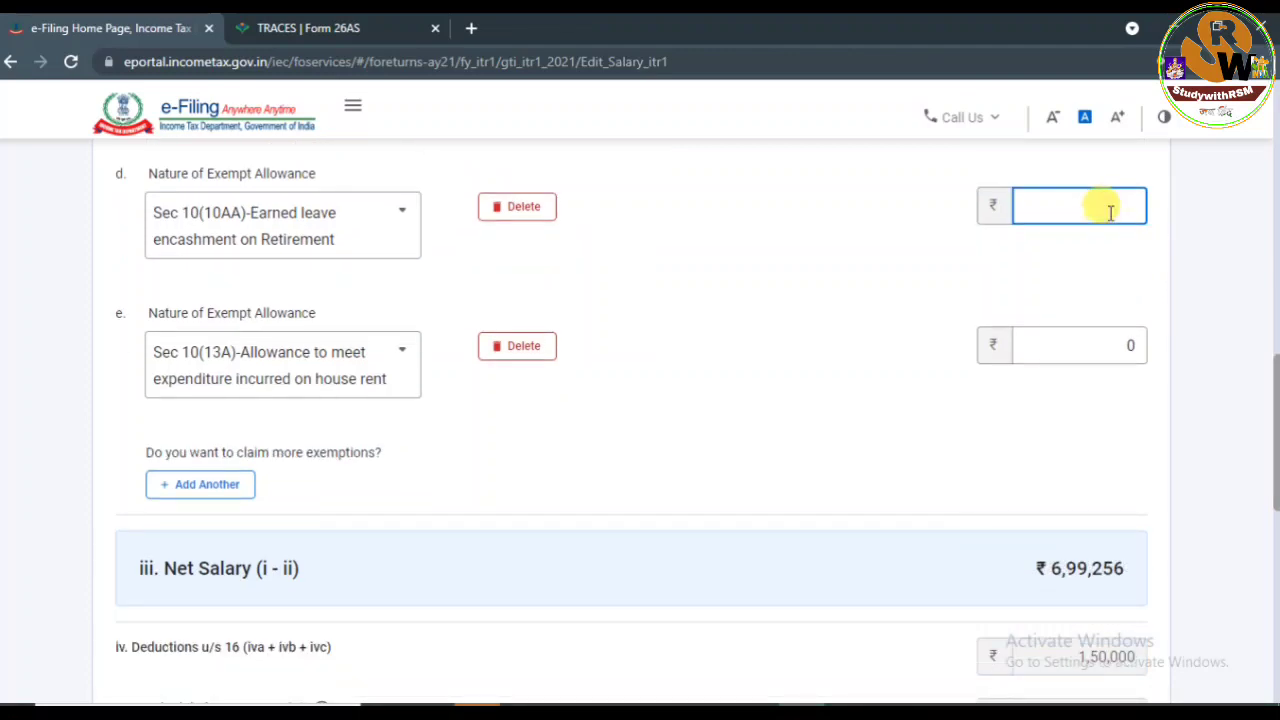
type("0")
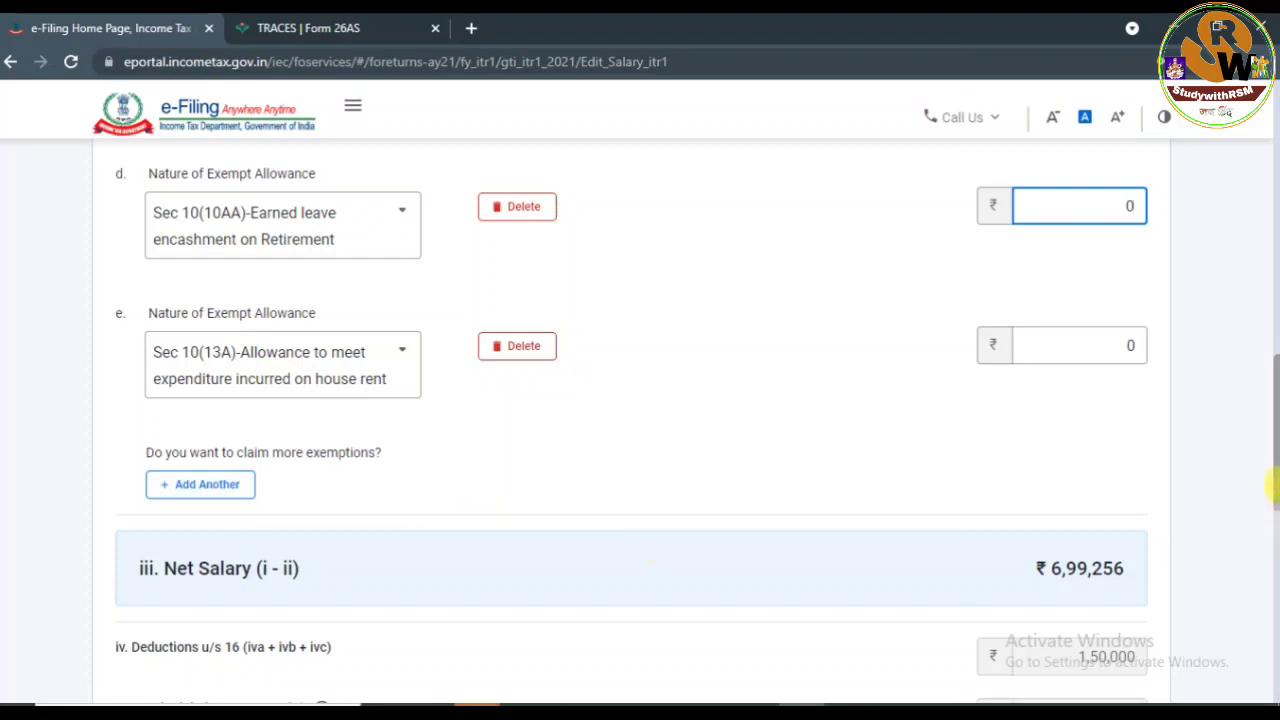
scroll(1272, 445, "down", 3)
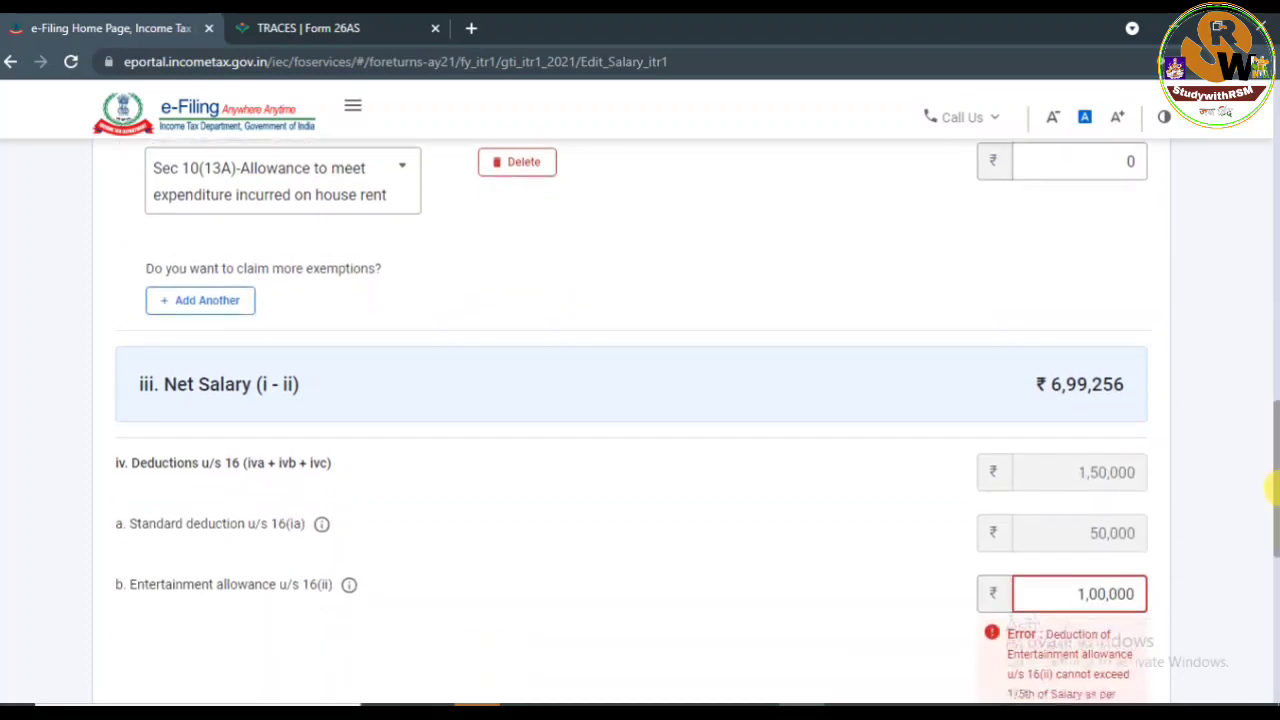
scroll(1270, 508, "down", 1)
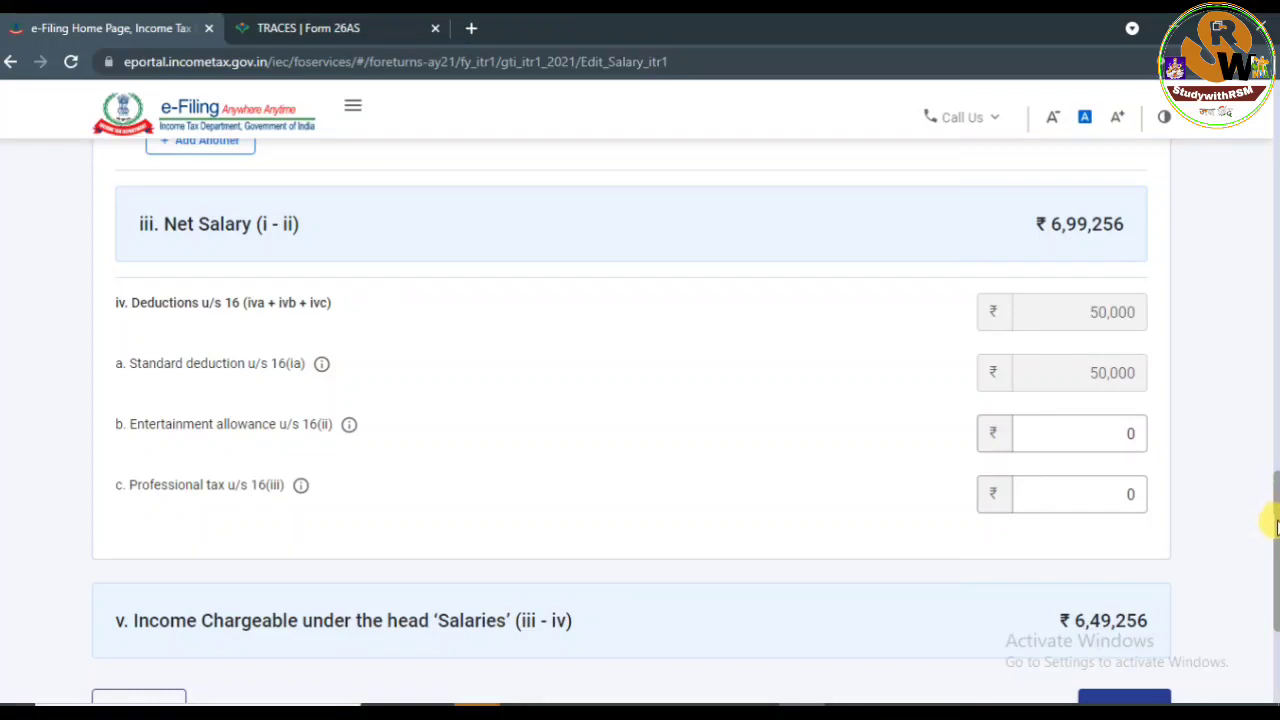
left_click_drag(1275, 525, 1272, 580)
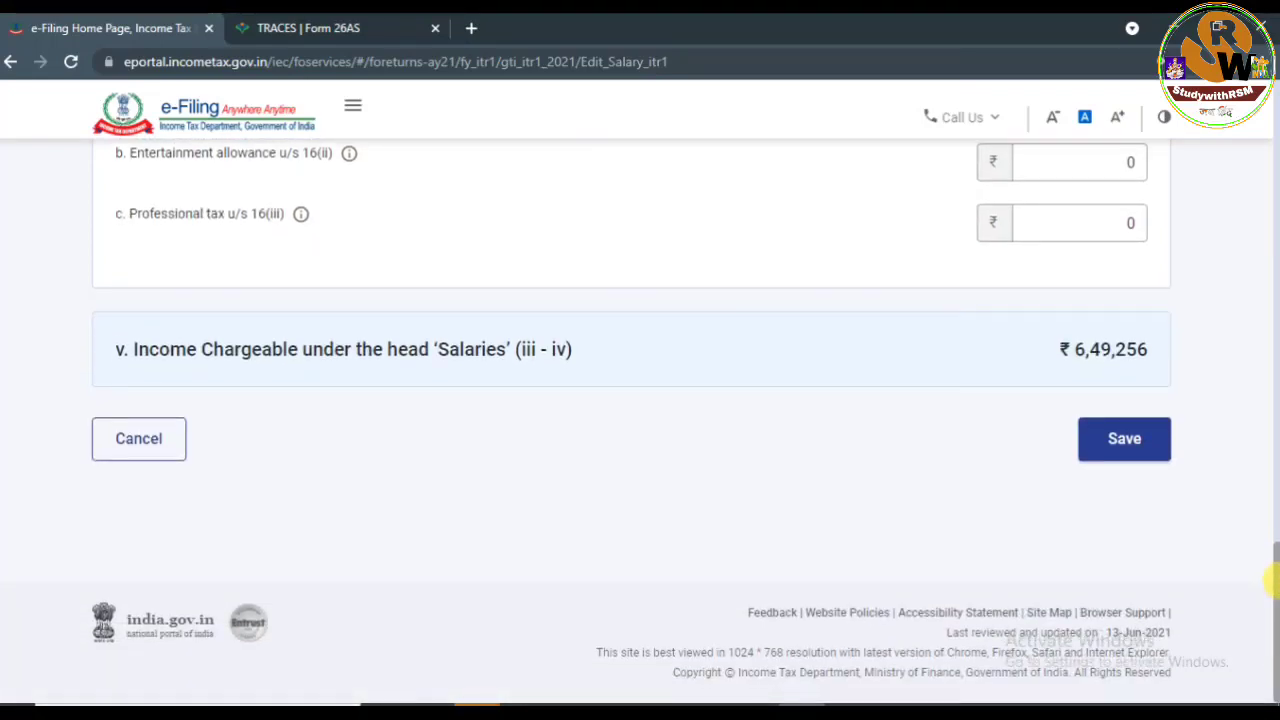
left_click(1124, 447)
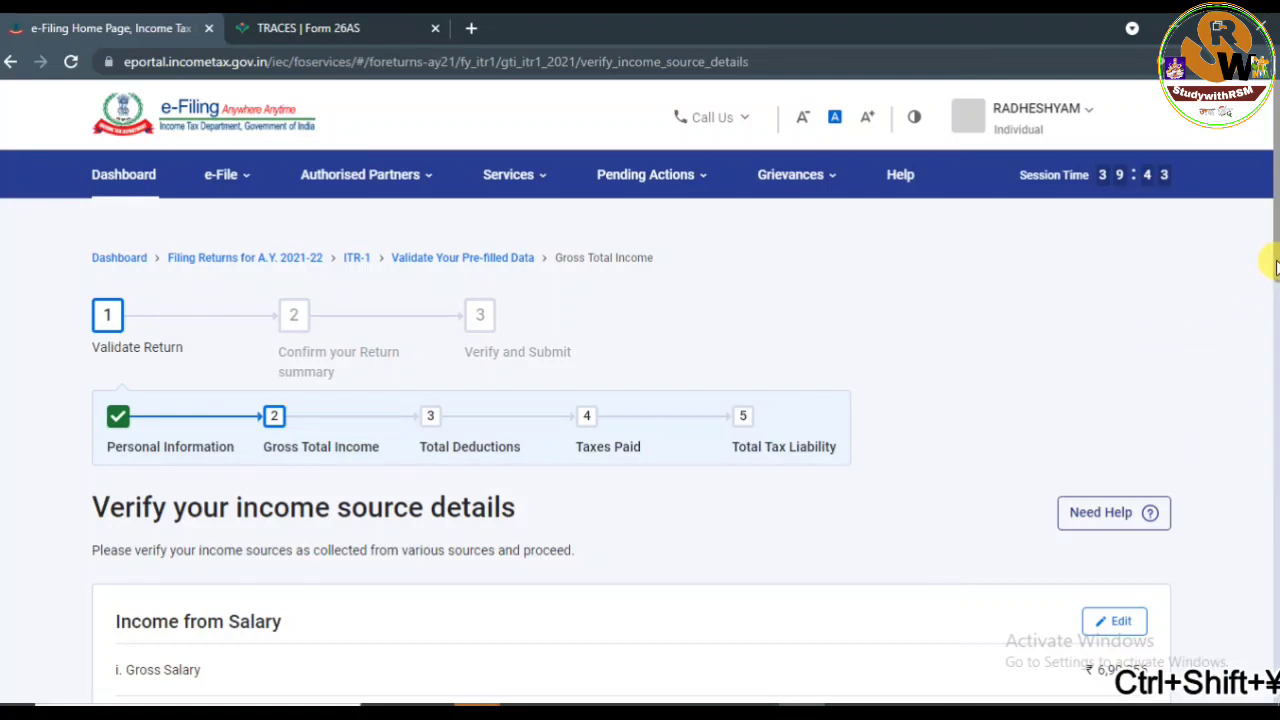
Scroll down to Income from House Property and begin adding its breakup details.
left_click_drag(1276, 265, 1272, 424)
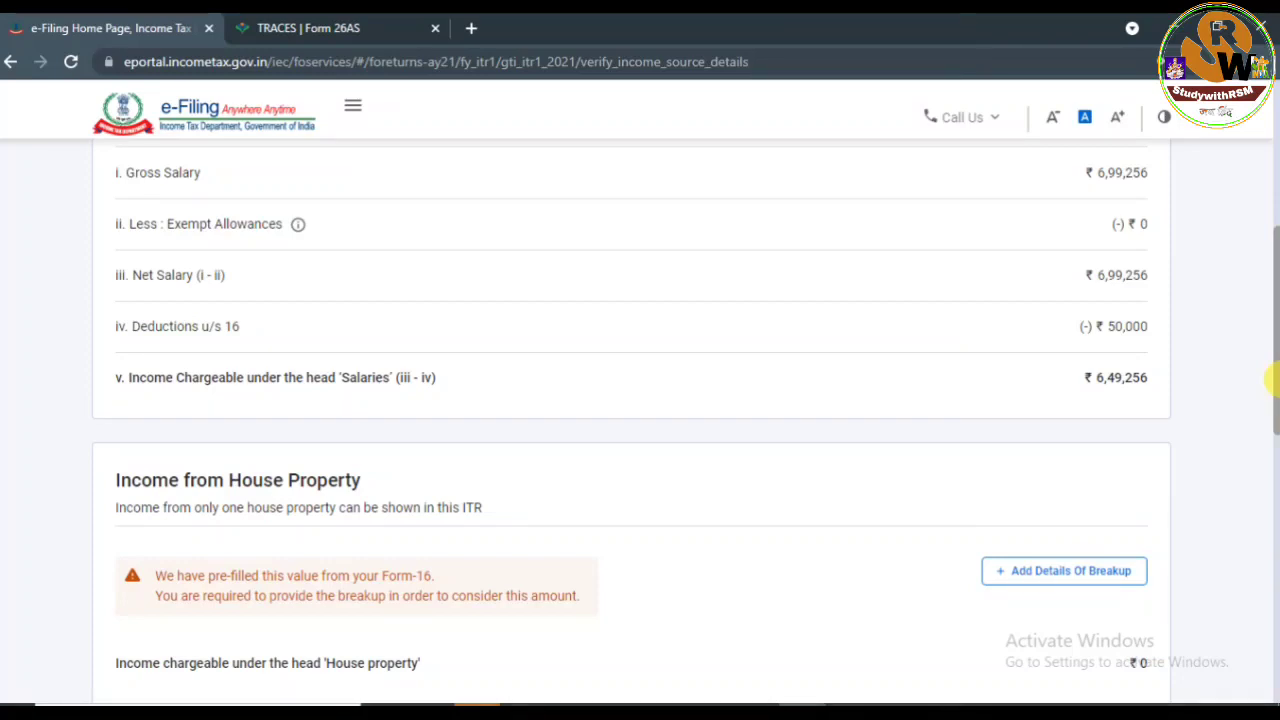
left_click_drag(1277, 380, 1277, 410)
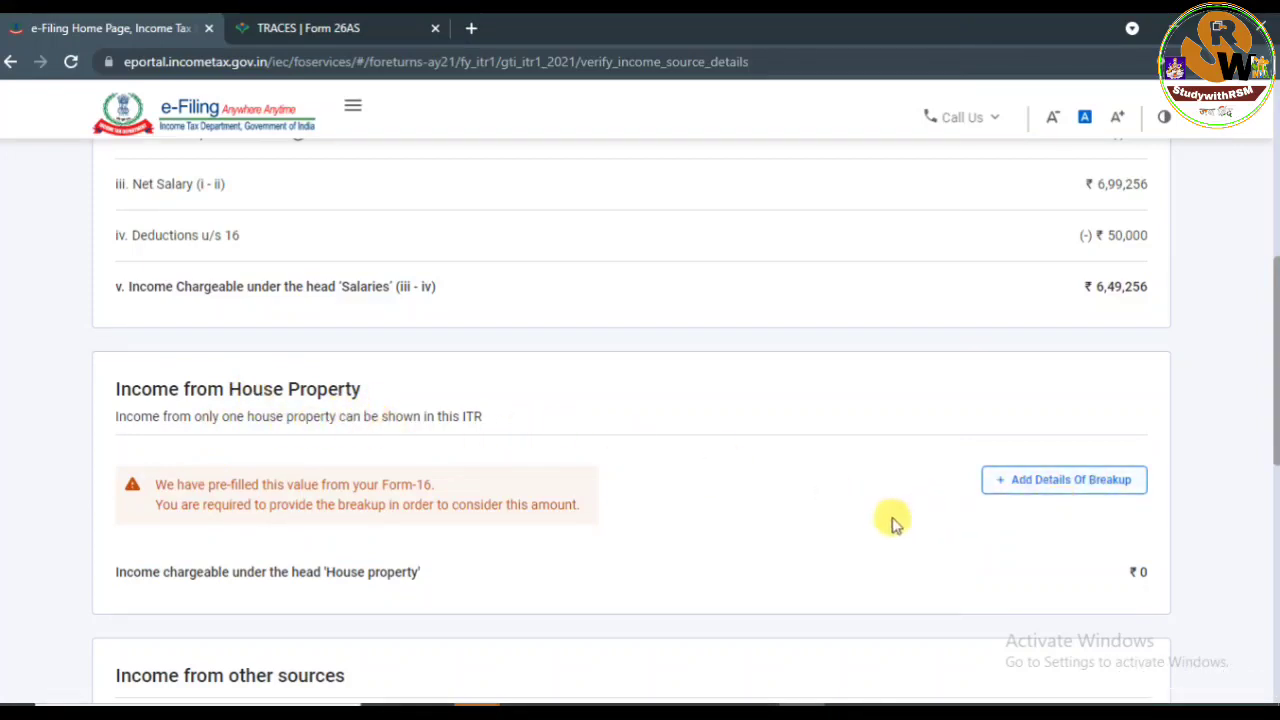
left_click(1063, 487)
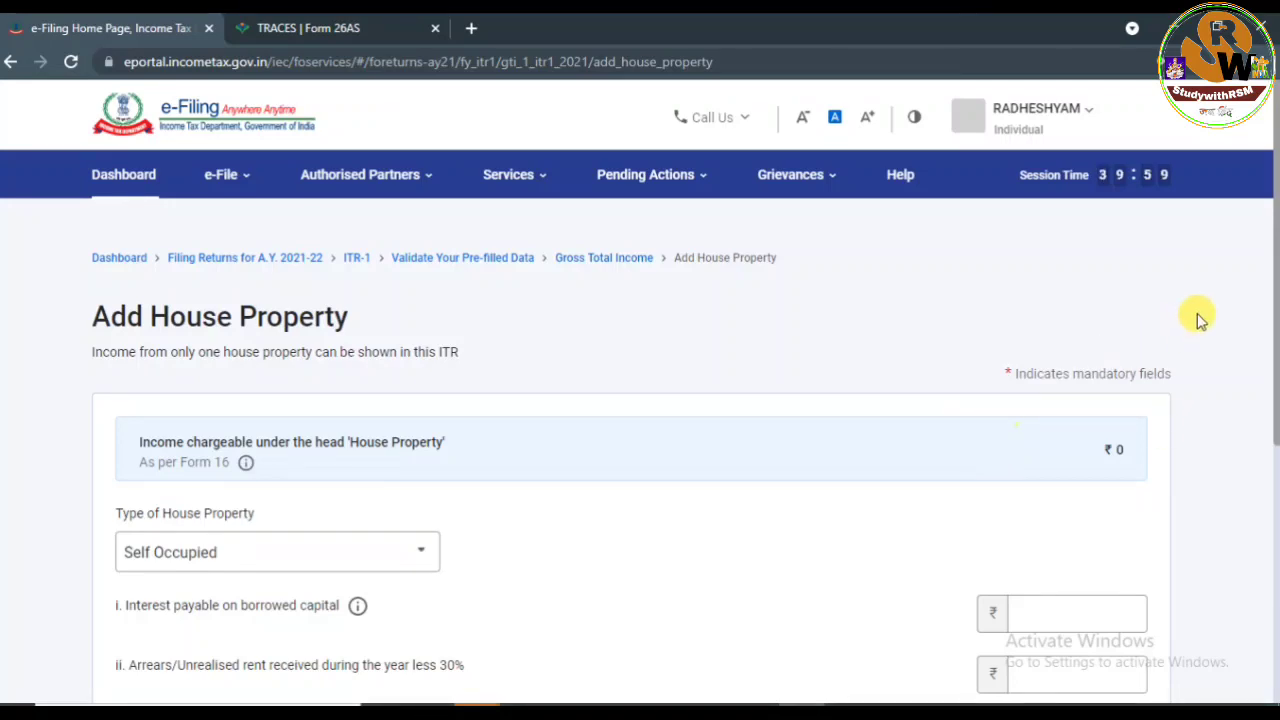
Look over the house property type options, then cancel without adding any property.
scroll(1276, 316, "down", 2)
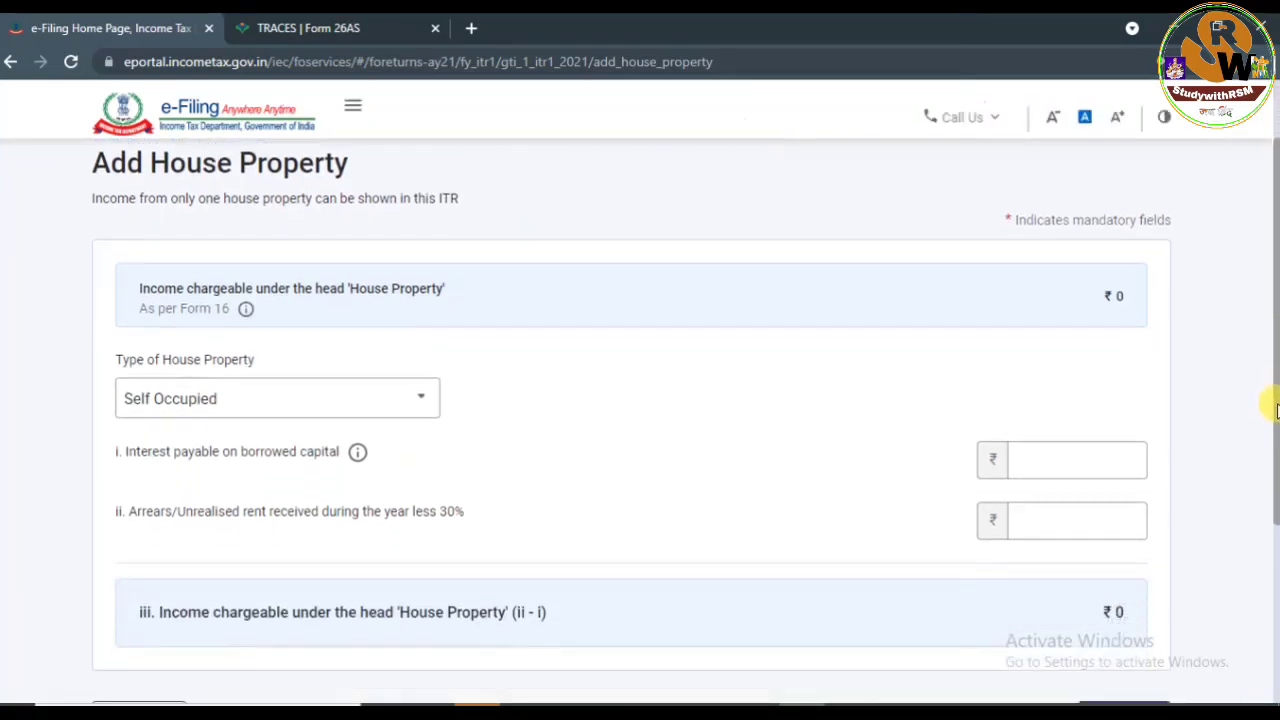
left_click(418, 338)
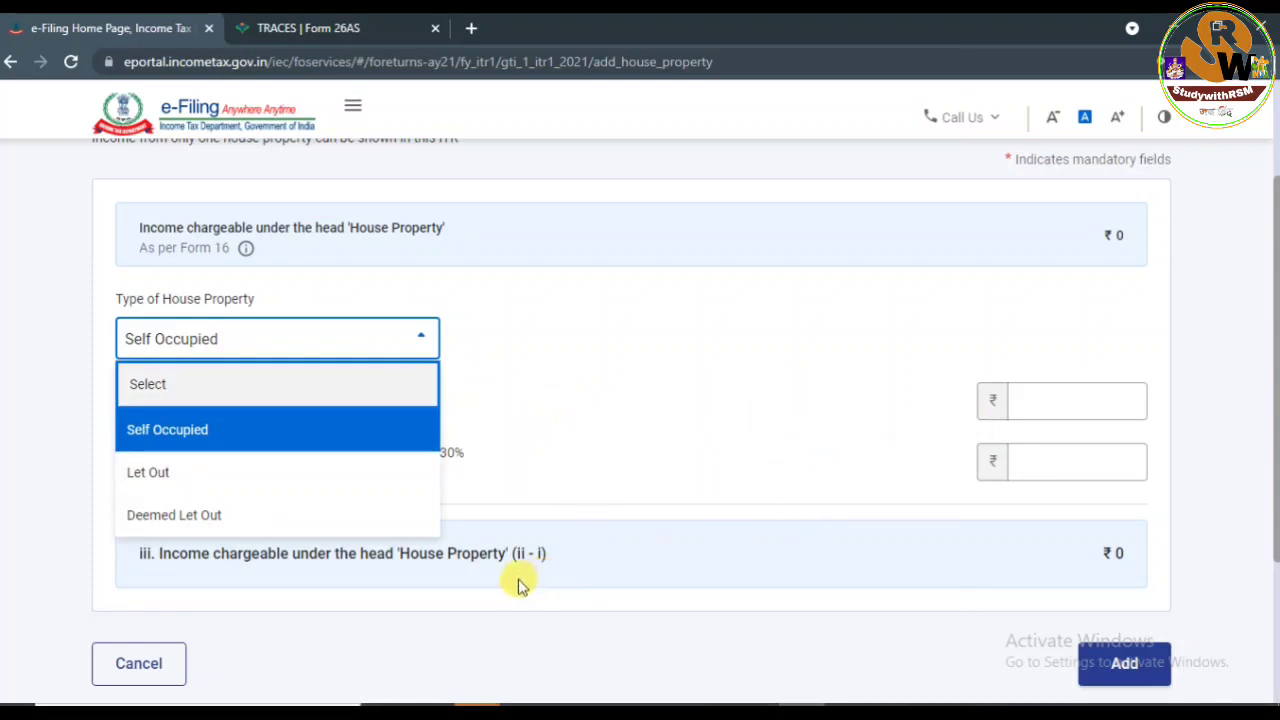
left_click(152, 665)
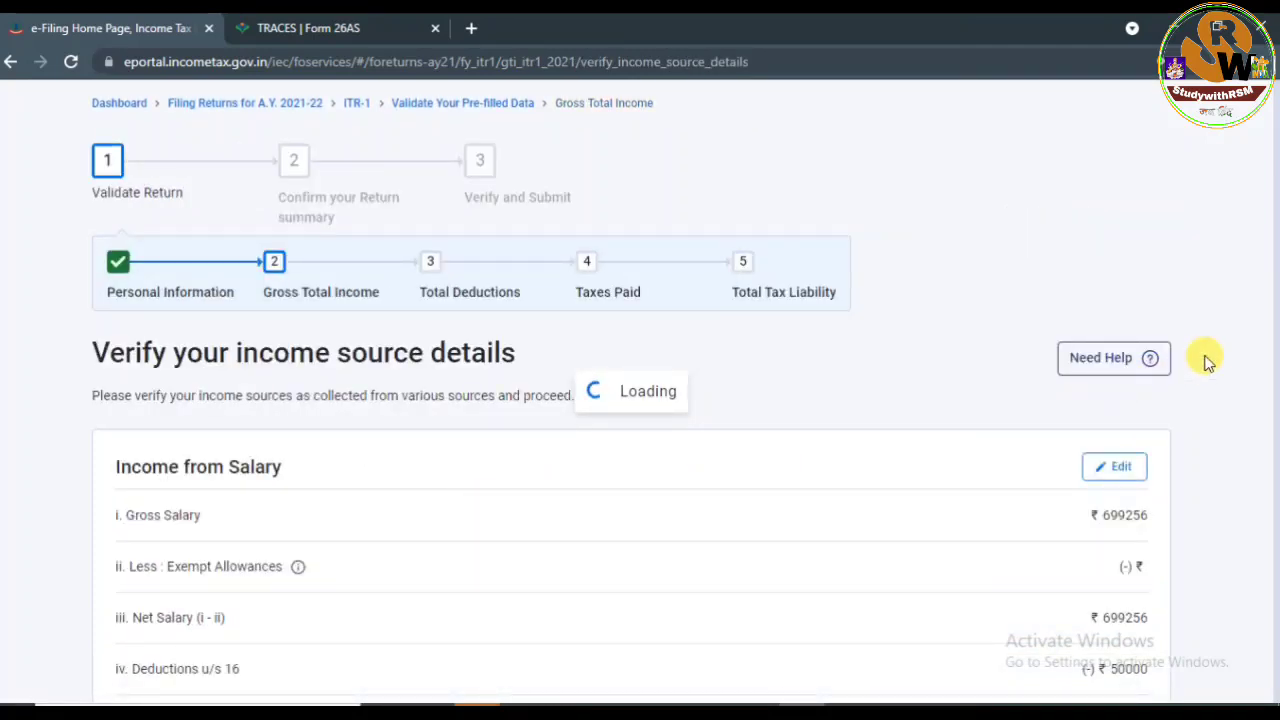
Scroll down and begin adding details under Income from other sources.
scroll(1266, 277, "down", 5)
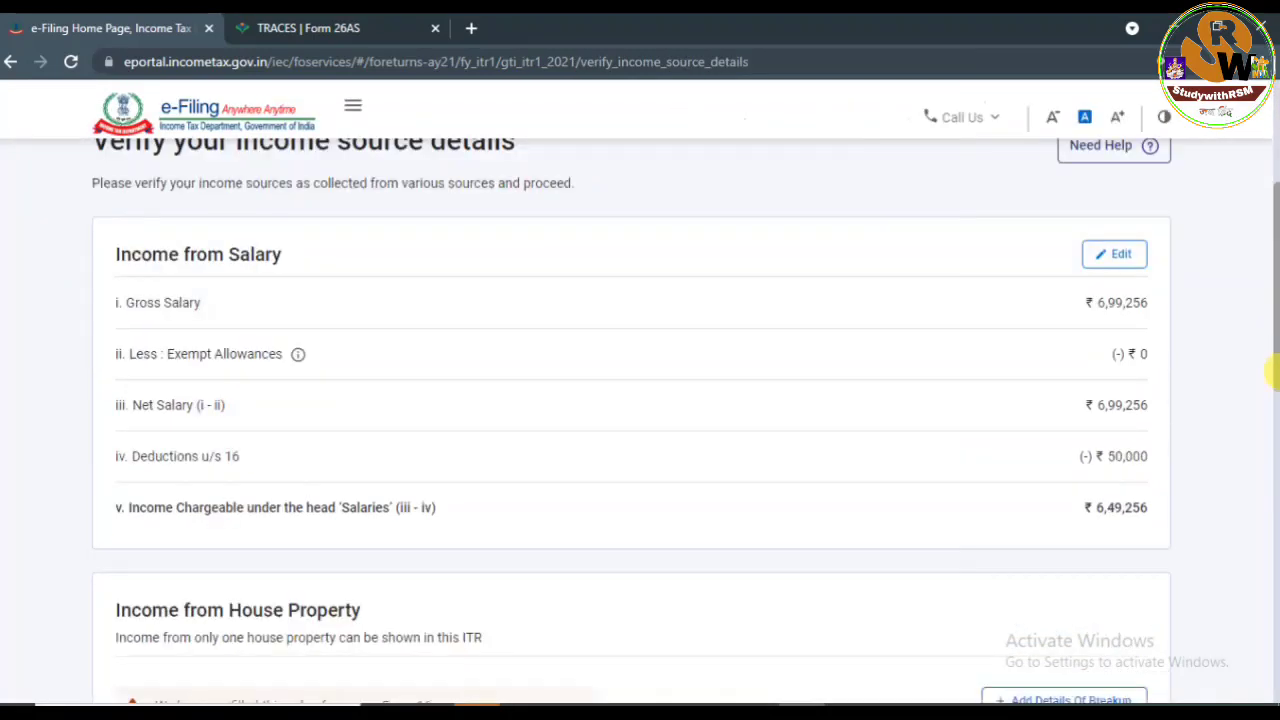
scroll(1272, 450, "down", 3)
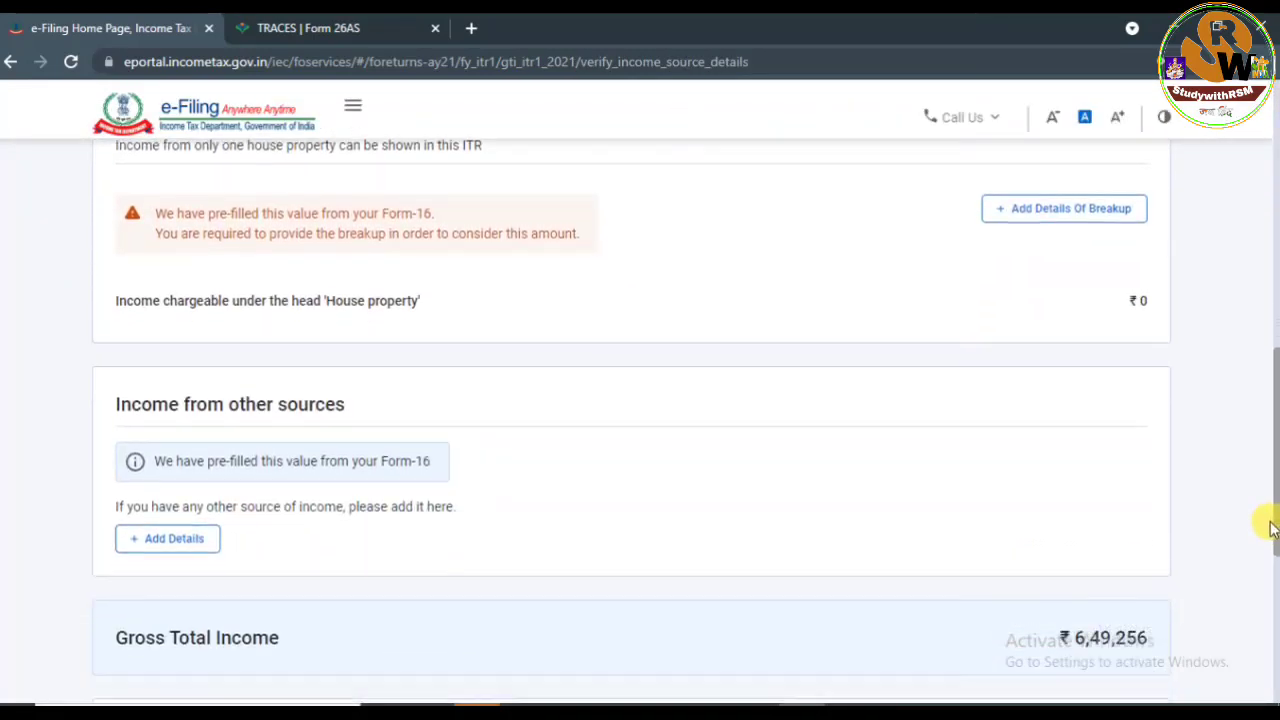
scroll(1270, 532, "down", 1)
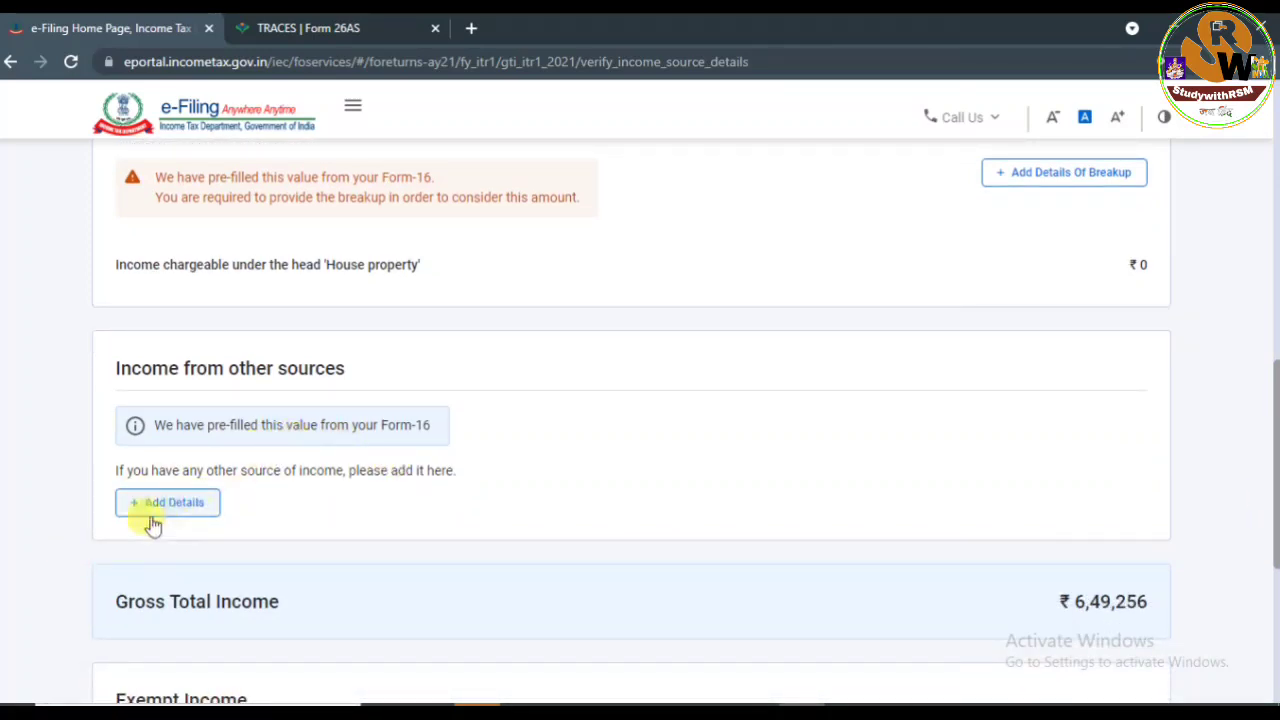
left_click(178, 504)
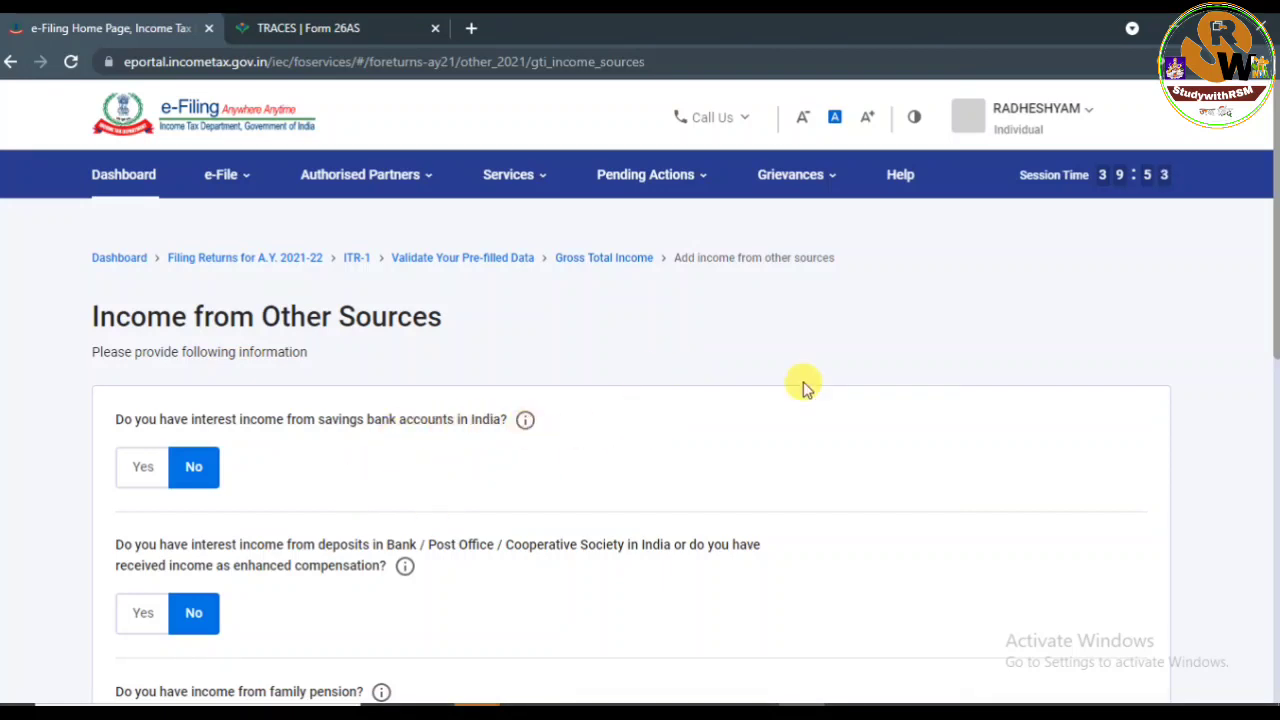
Scroll past the Yes/No interest-income questions and skip them, answering Yes to confirm.
scroll(1272, 290, "down", 2)
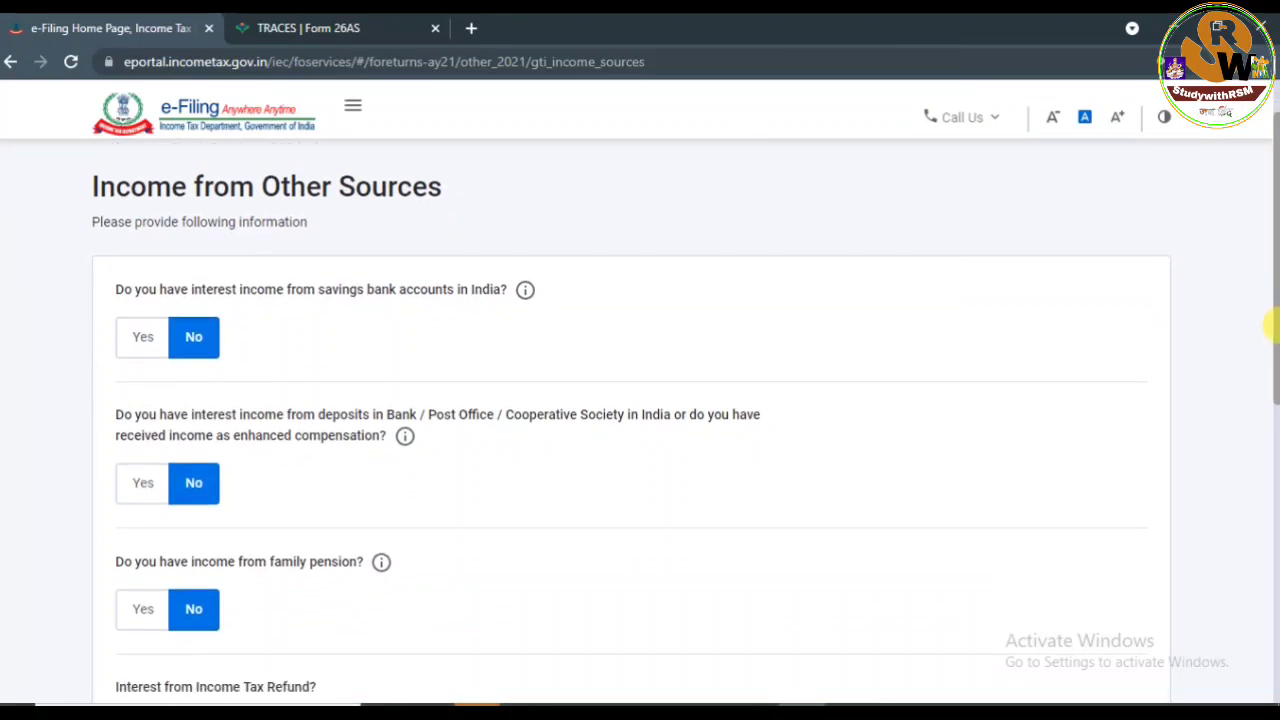
scroll(1272, 330, "down", 1)
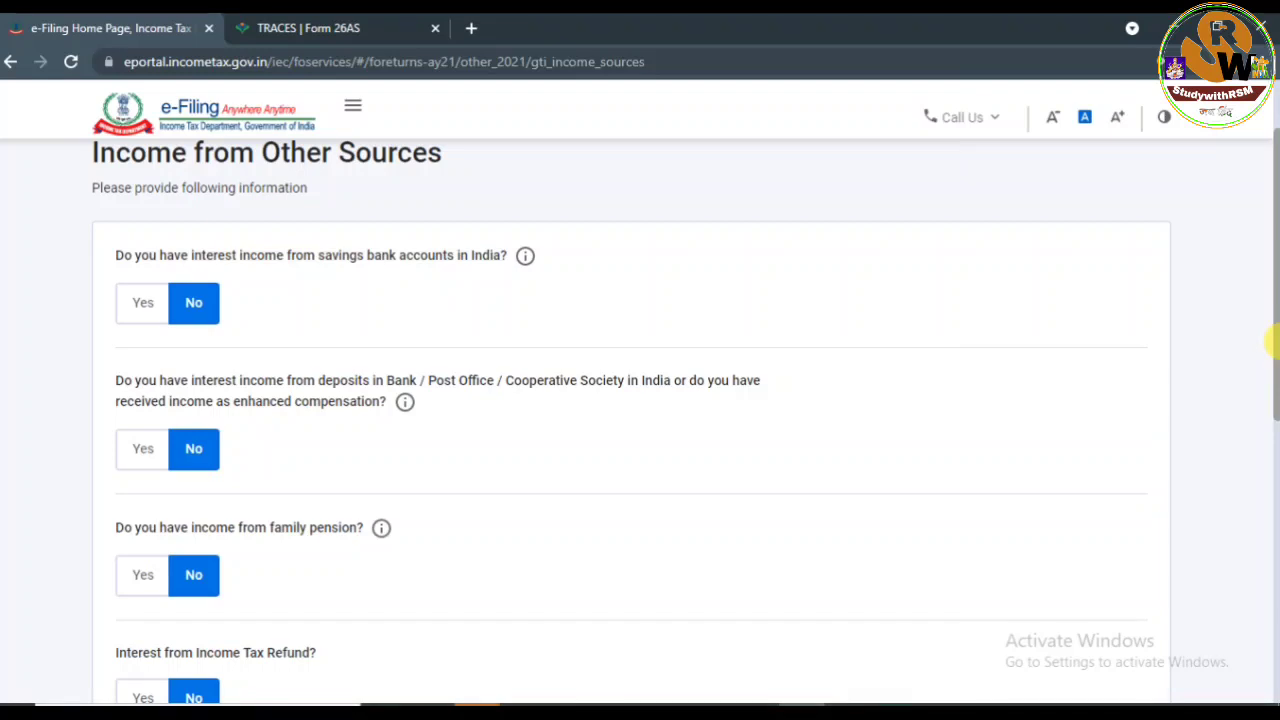
scroll(1272, 341, "down", 1)
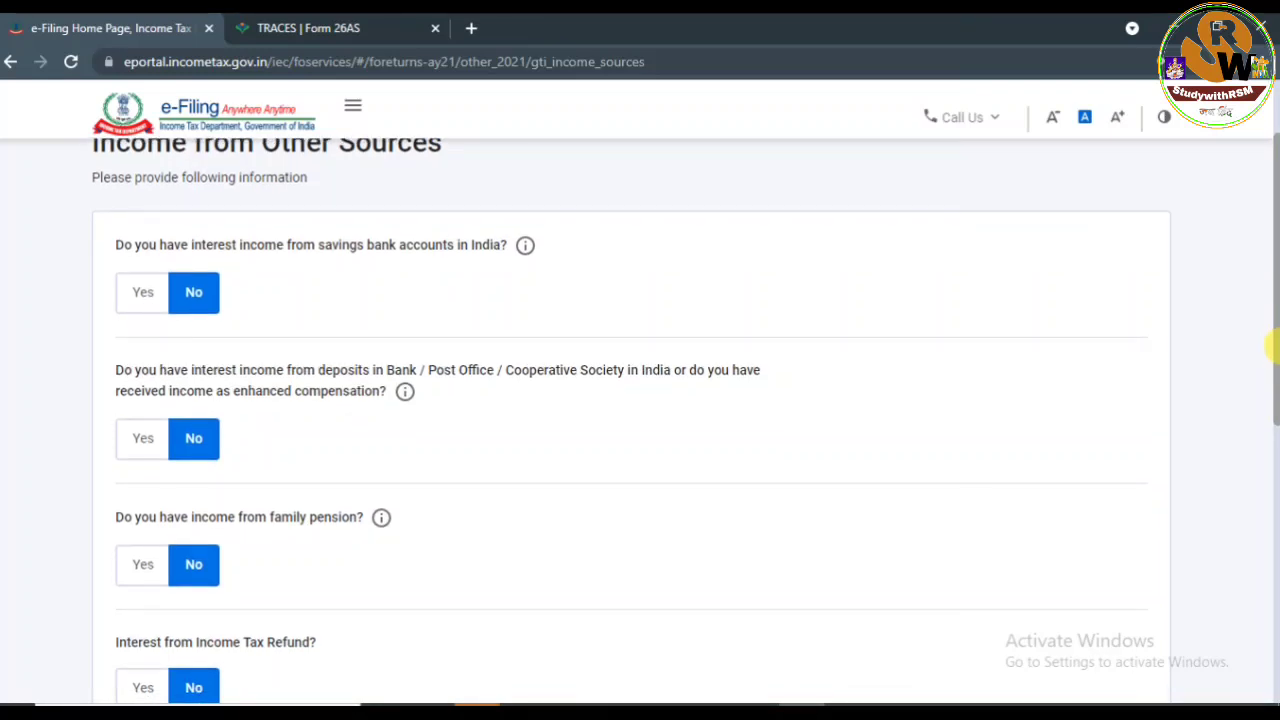
left_click_drag(1272, 346, 1272, 368)
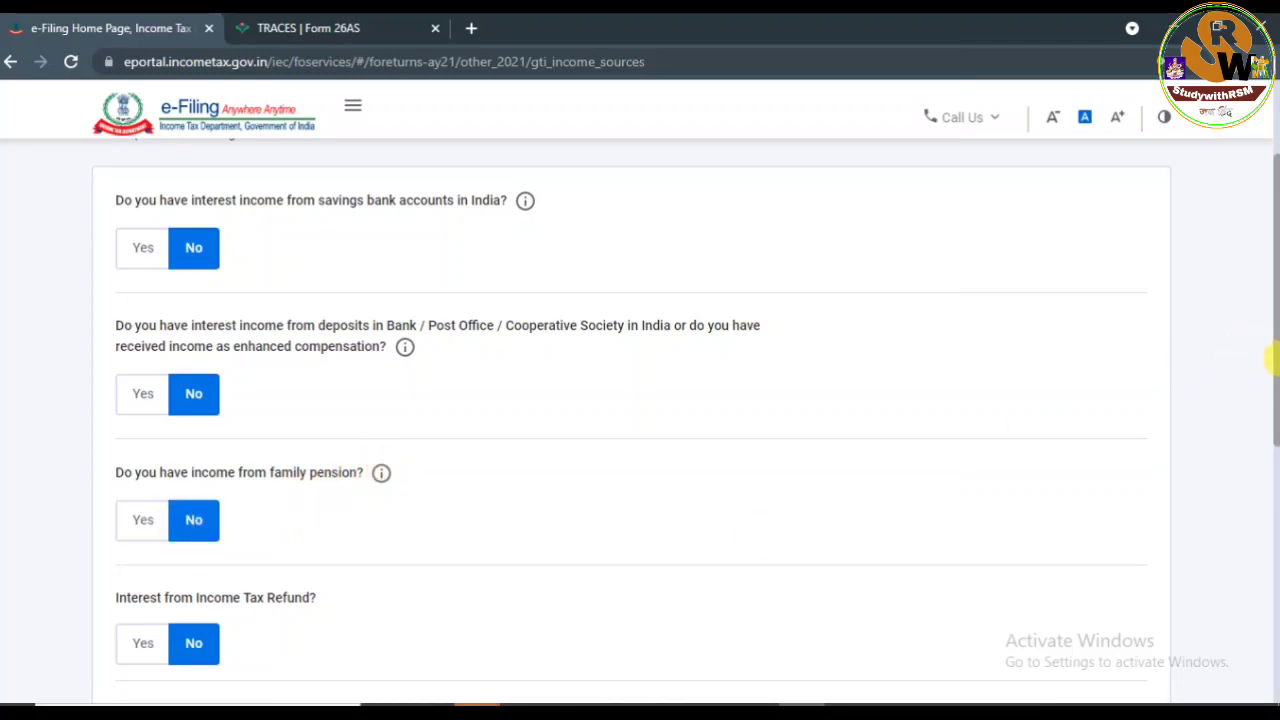
left_click_drag(1272, 358, 1273, 530)
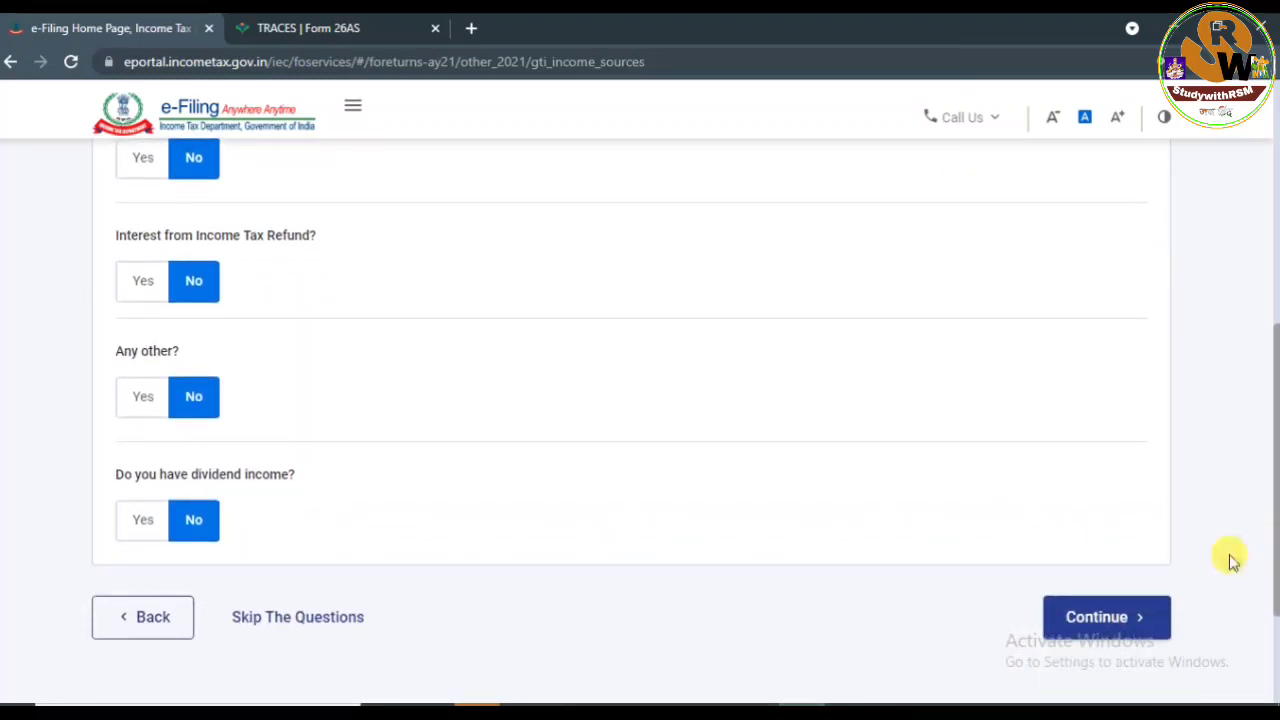
left_click(268, 619)
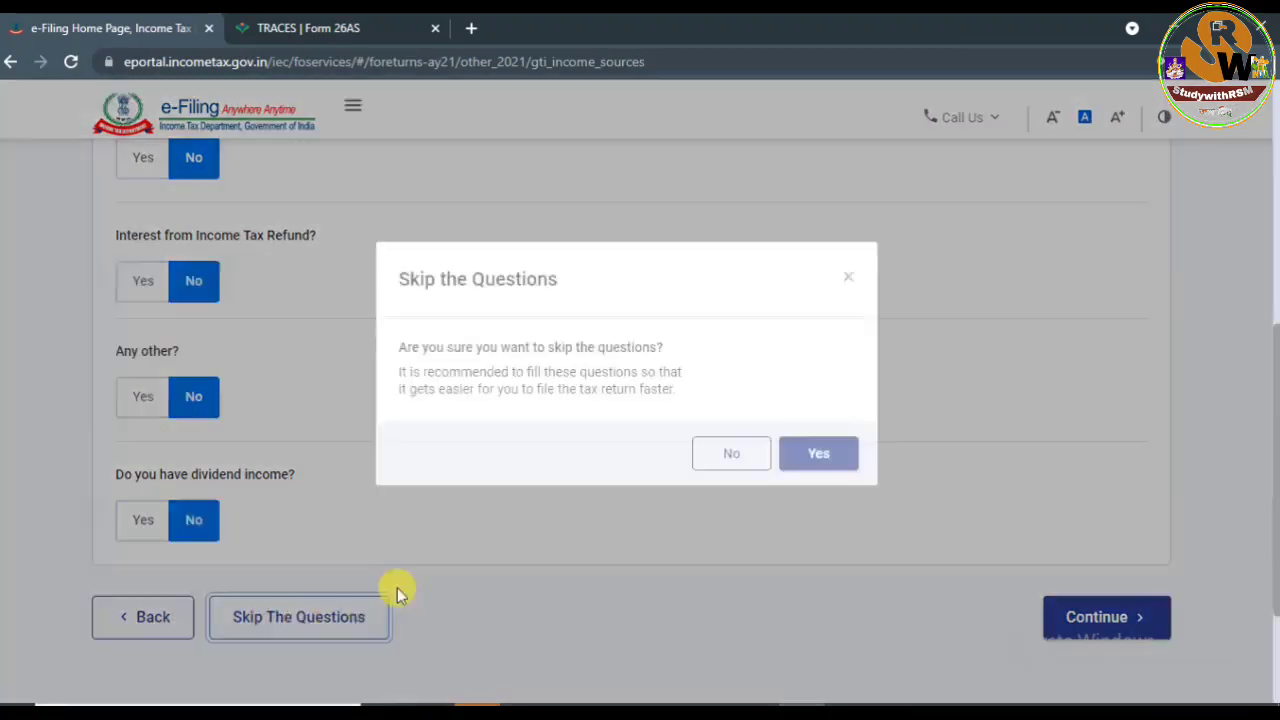
left_click(815, 483)
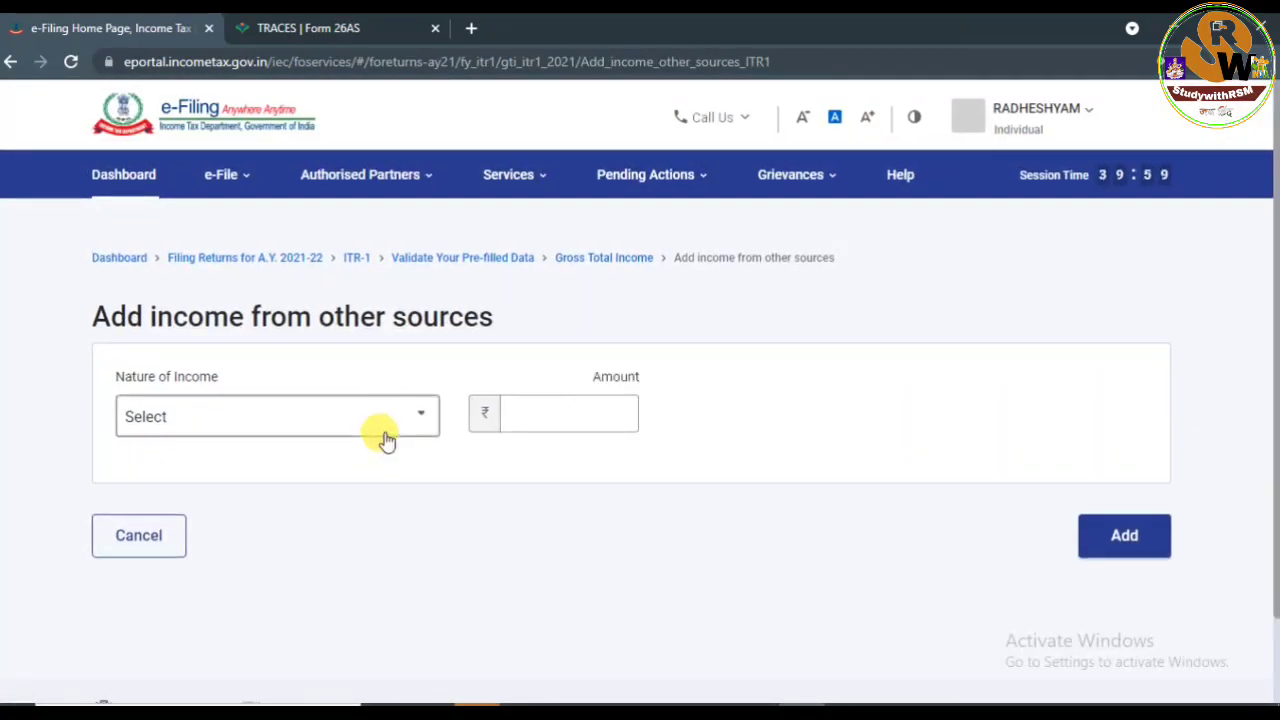
Look over the Nature of Income options, then open the Add Exempt Income form.
left_click(338, 426)
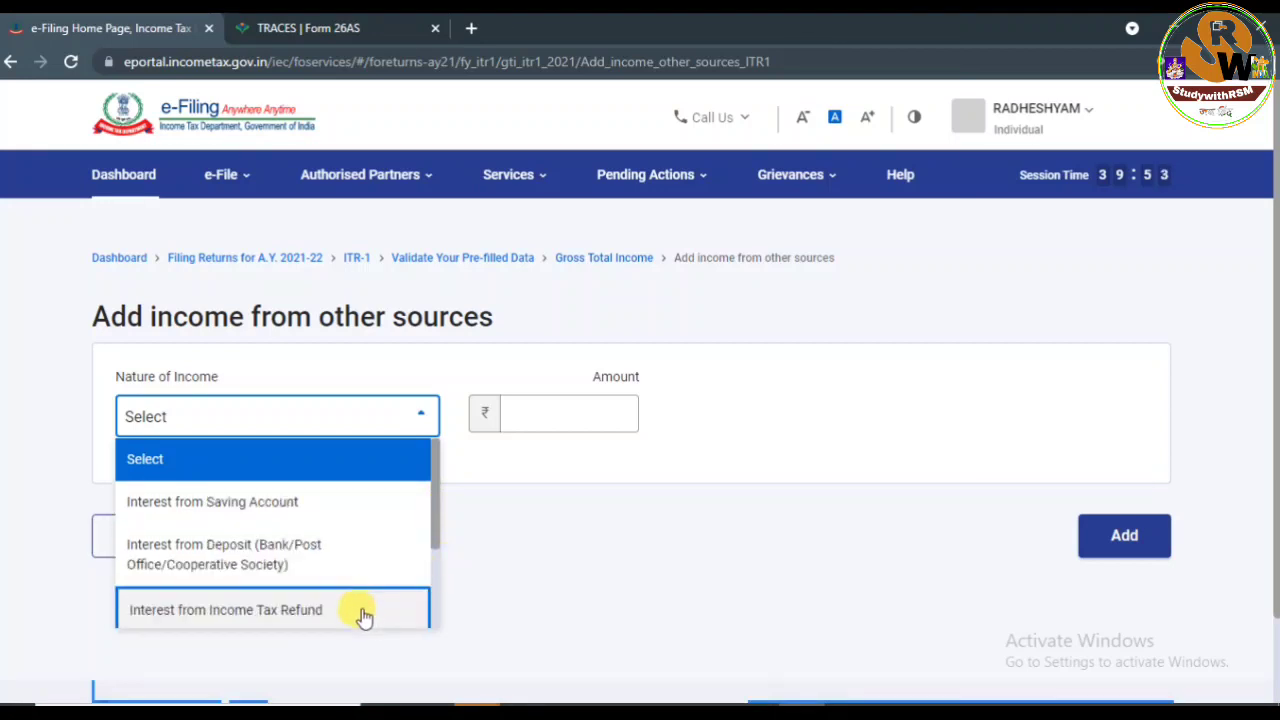
scroll(370, 572, "down", 2)
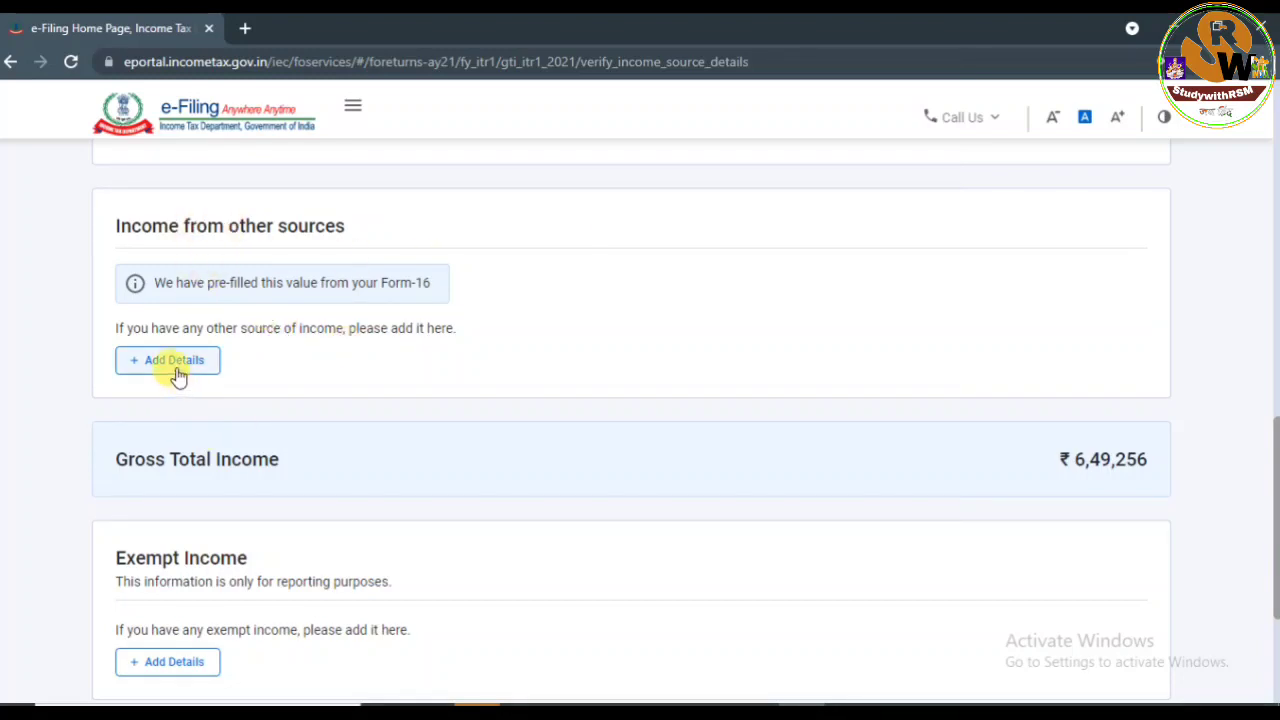
left_click_drag(1275, 459, 1273, 529)
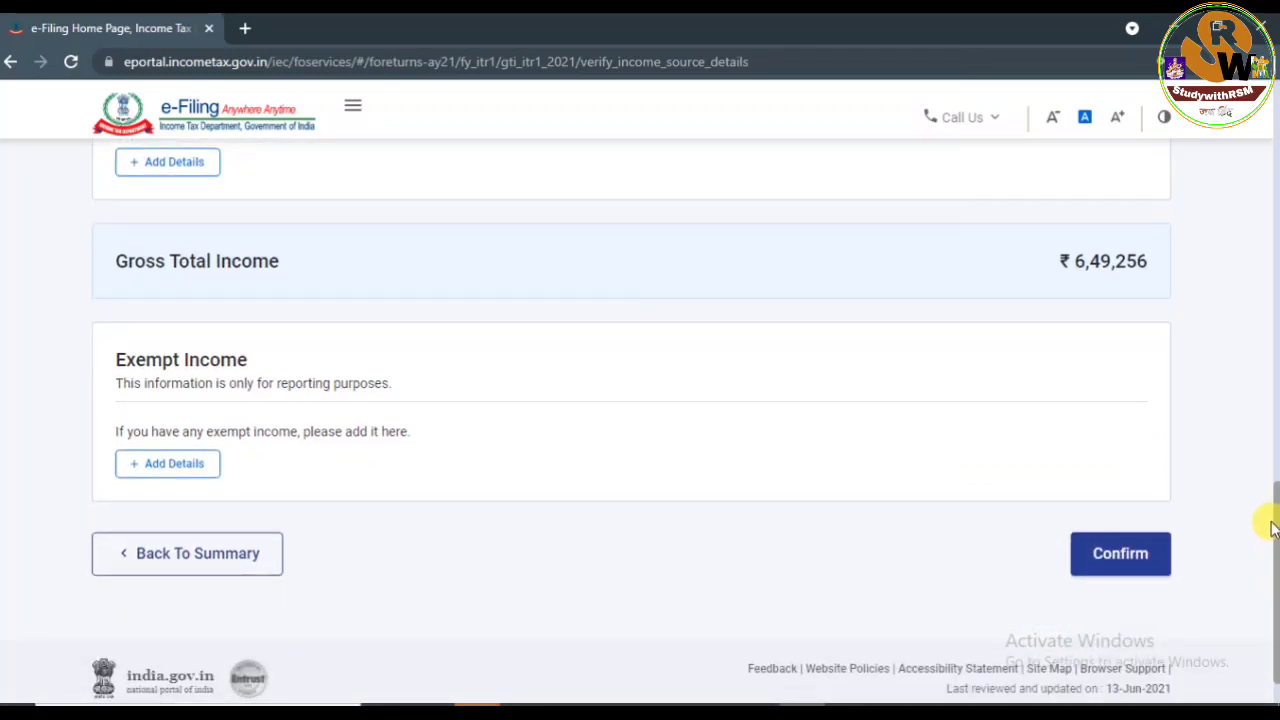
left_click(179, 474)
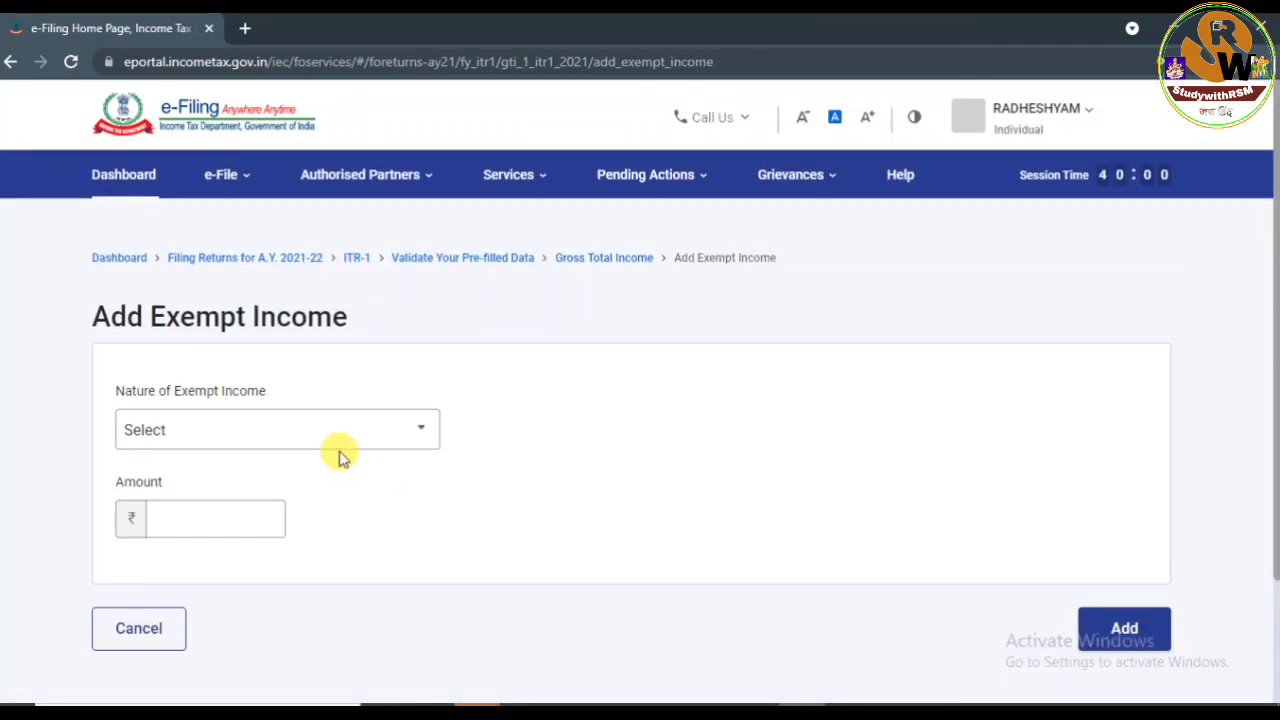
Cancel the exempt income entry and confirm income details with ₹6,49,256 gross total income.
left_click(337, 436)
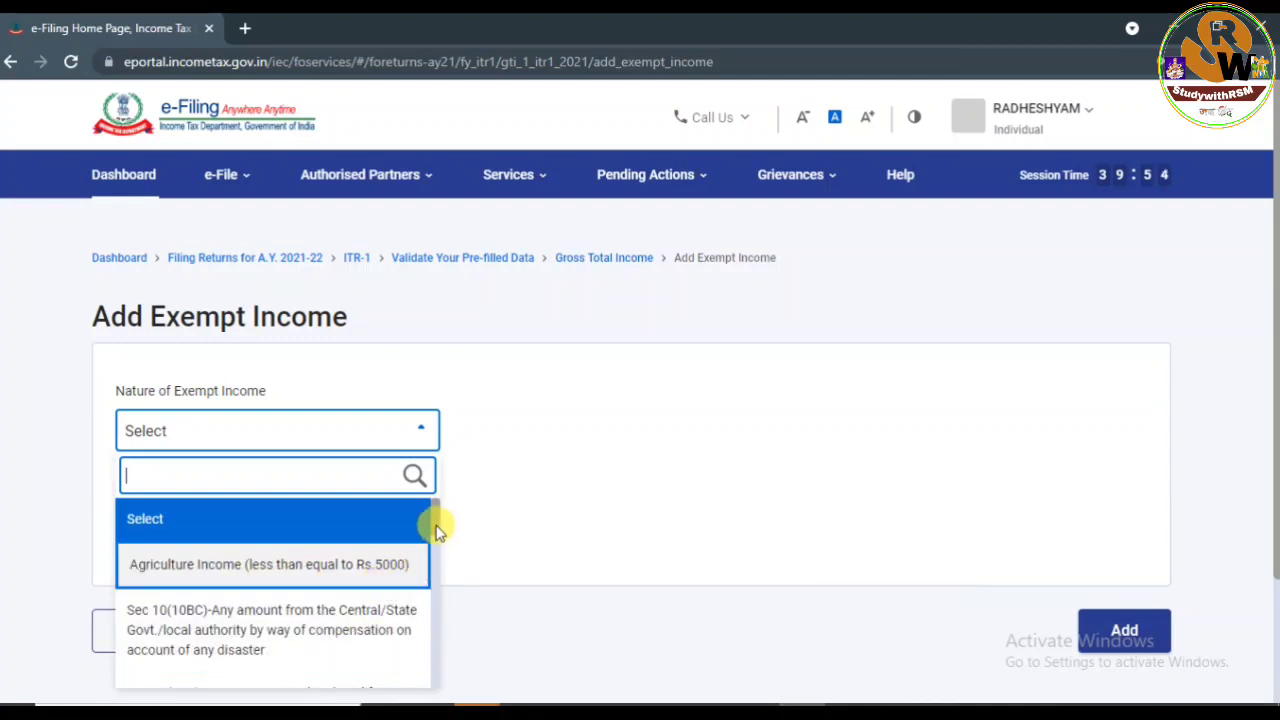
left_click_drag(436, 530, 434, 643)
scroll(666, 483, "down", 2)
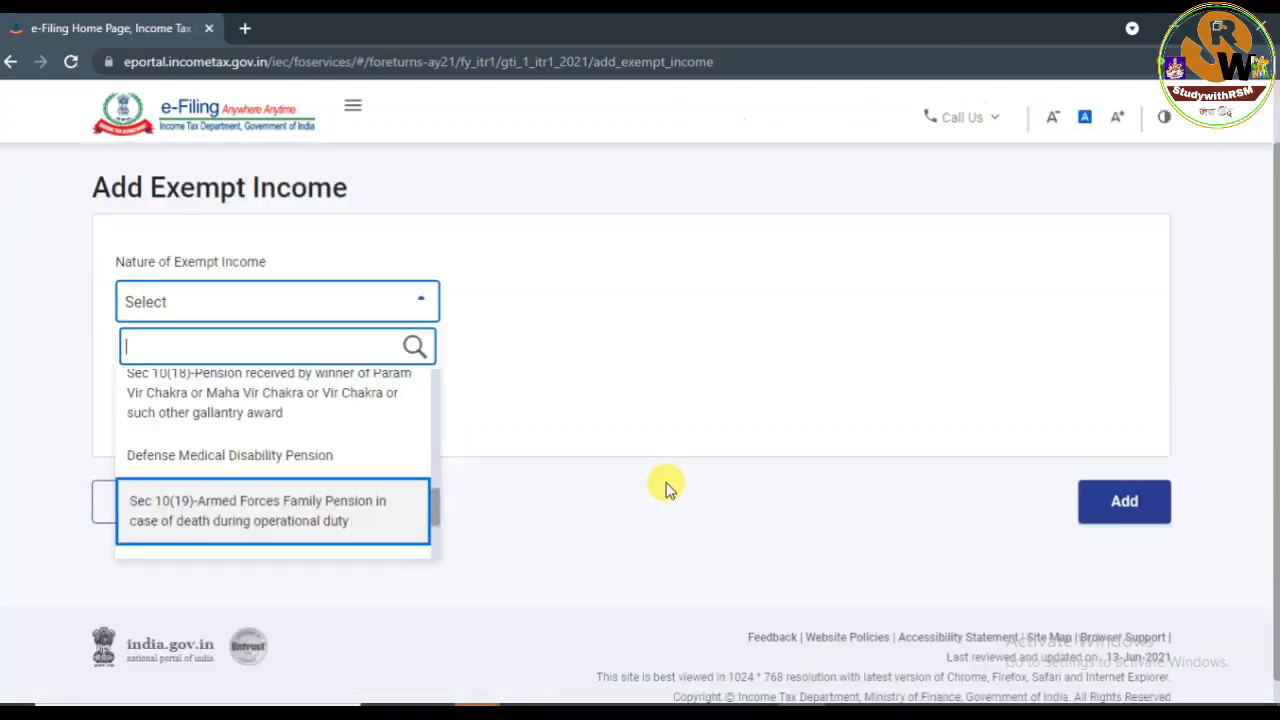
left_click(671, 411)
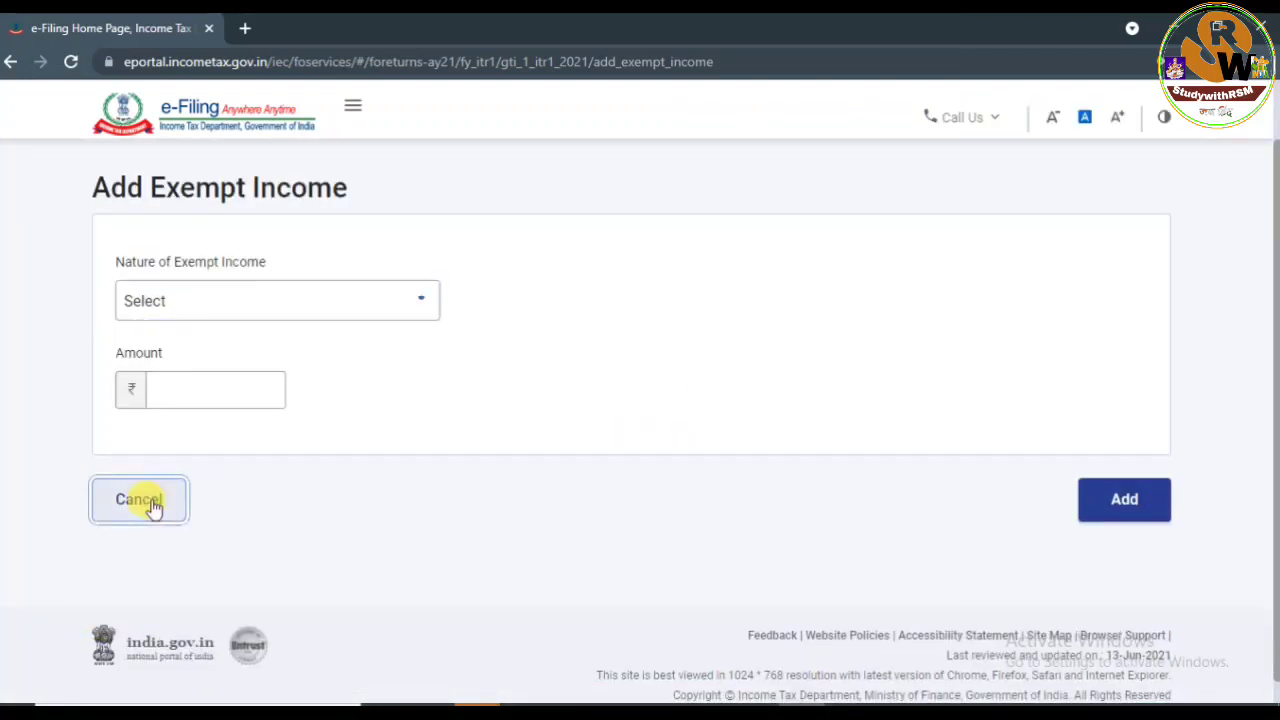
left_click(140, 500)
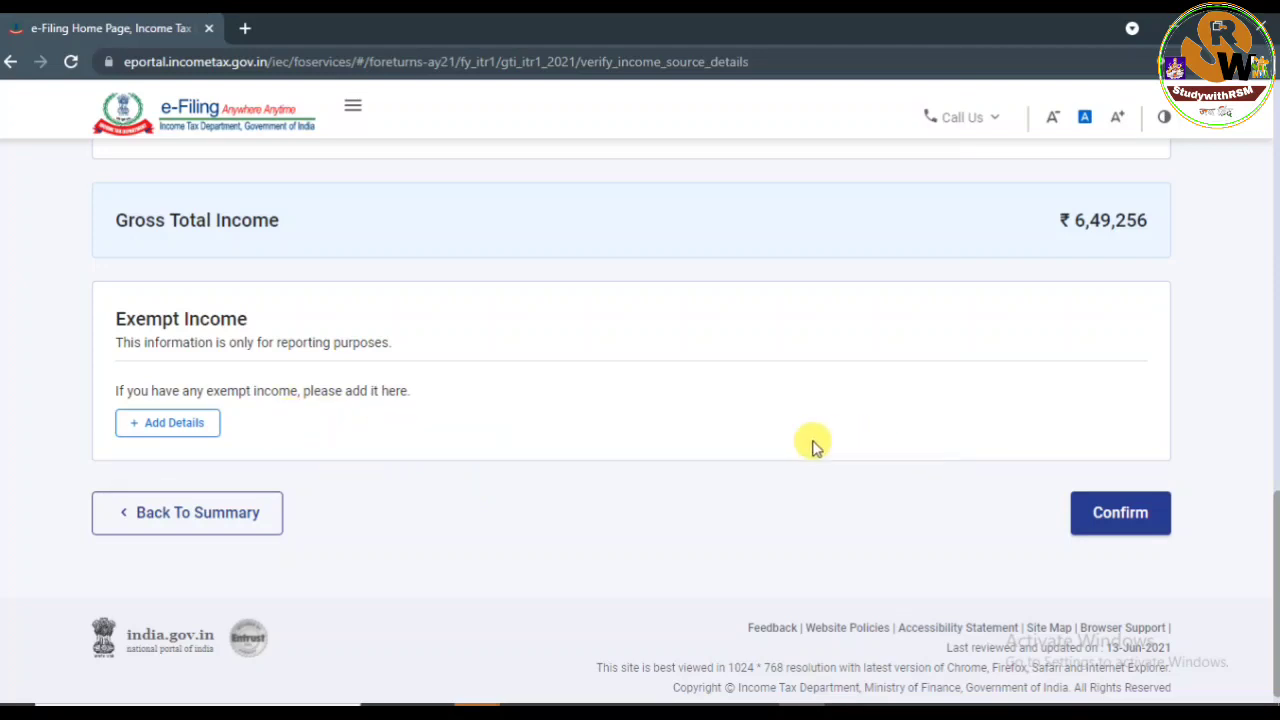
left_click(1118, 522)
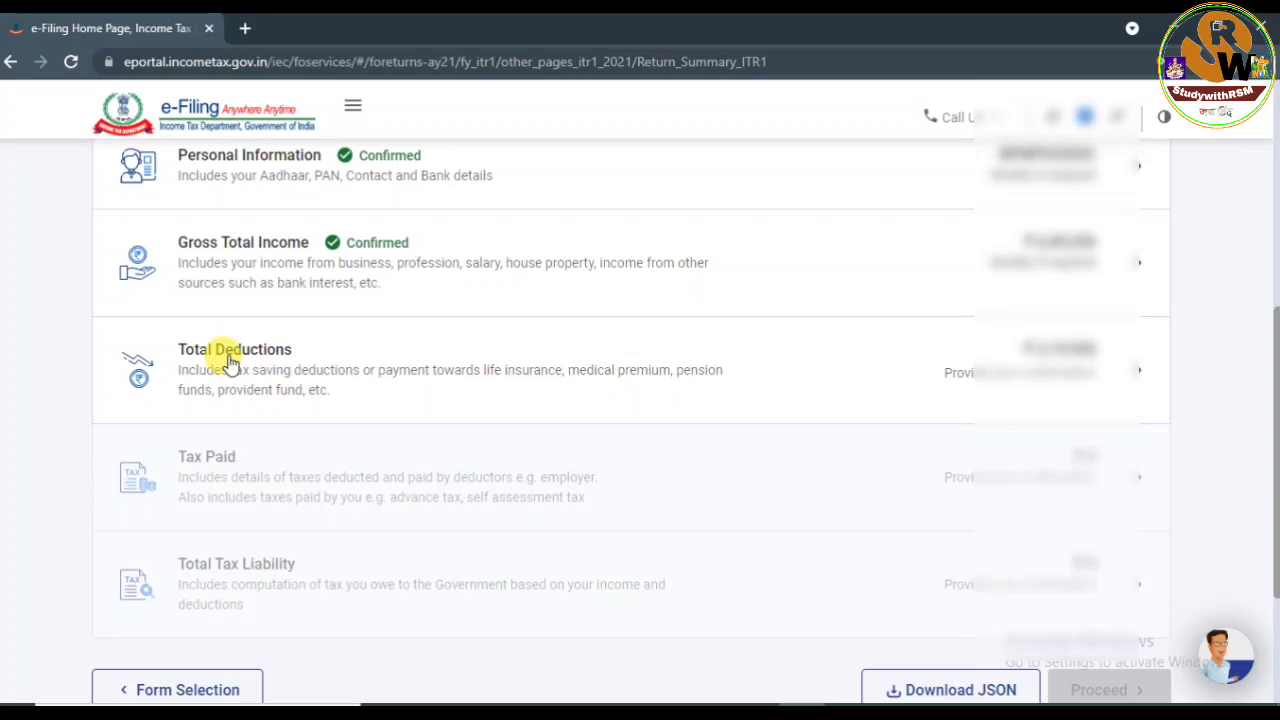
Open the Total Deductions section from the Return Summary.
left_click(230, 362)
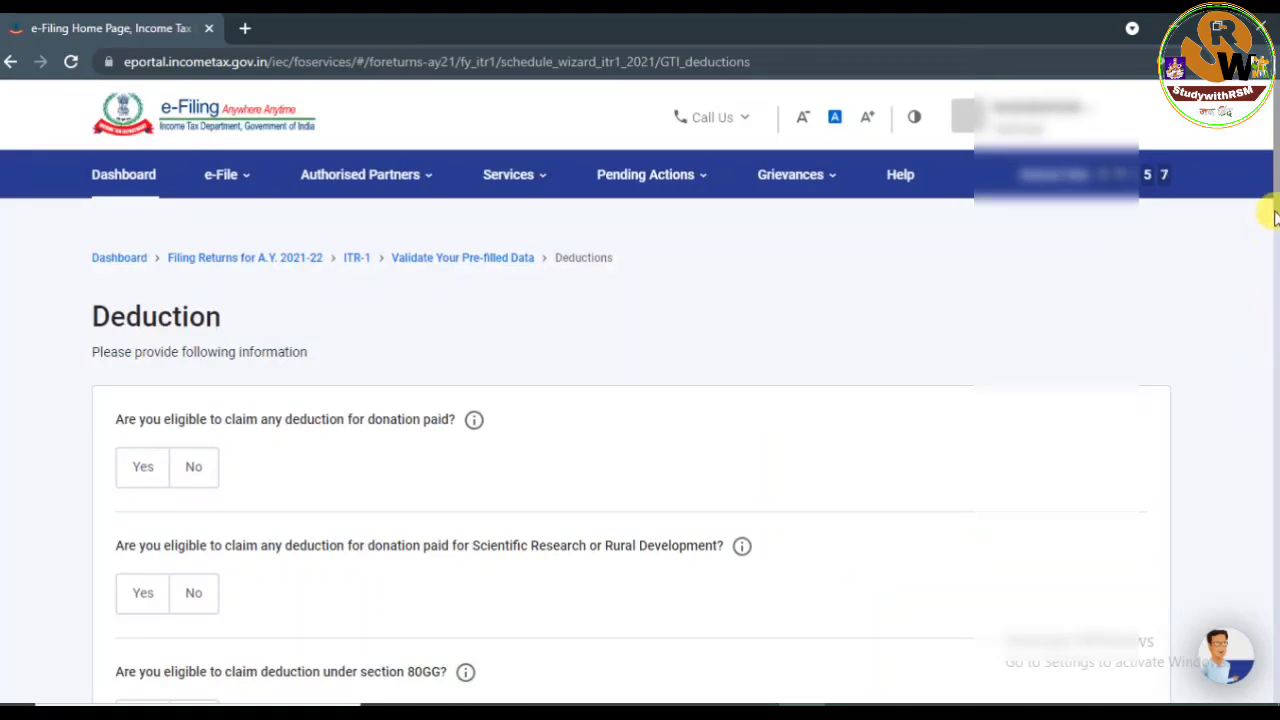
Answer Yes to the donation deduction and No to scientific research and section 80GG.
mouse_move(1275, 203)
left_mouse_down()
mouse_move(1275, 645)
mouse_move(1275, 188)
left_mouse_up()
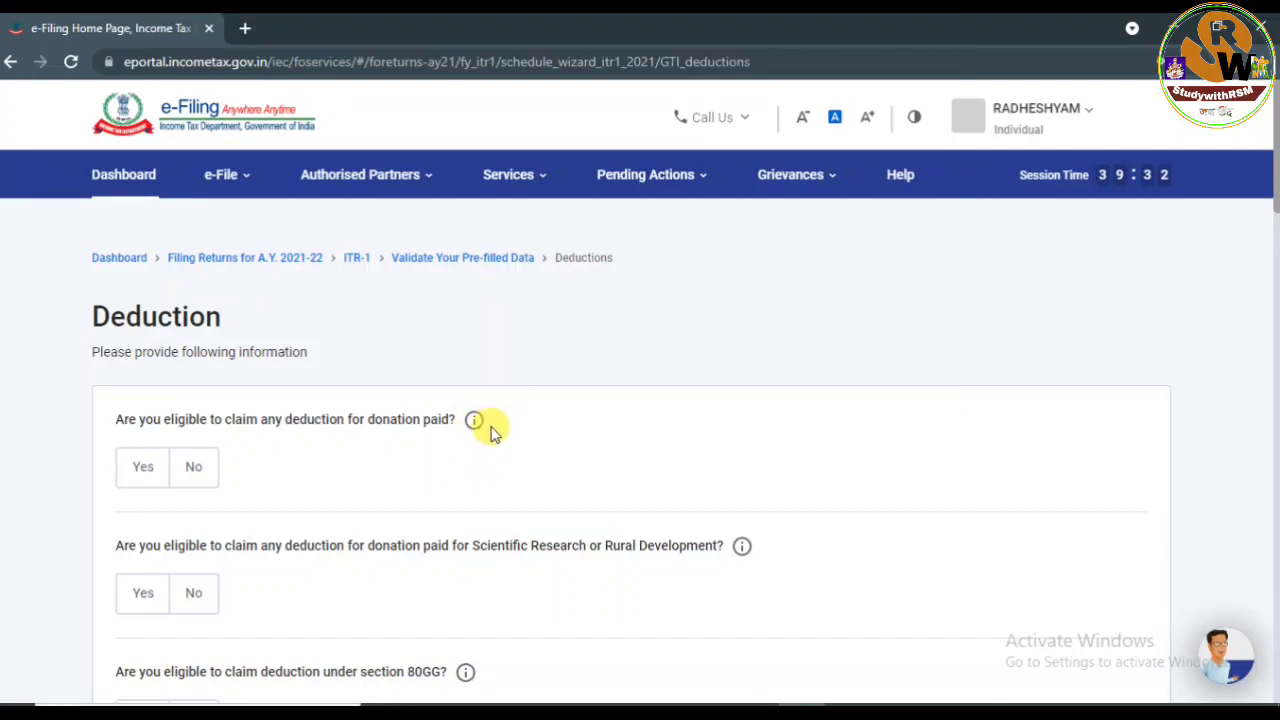
left_click(134, 470)
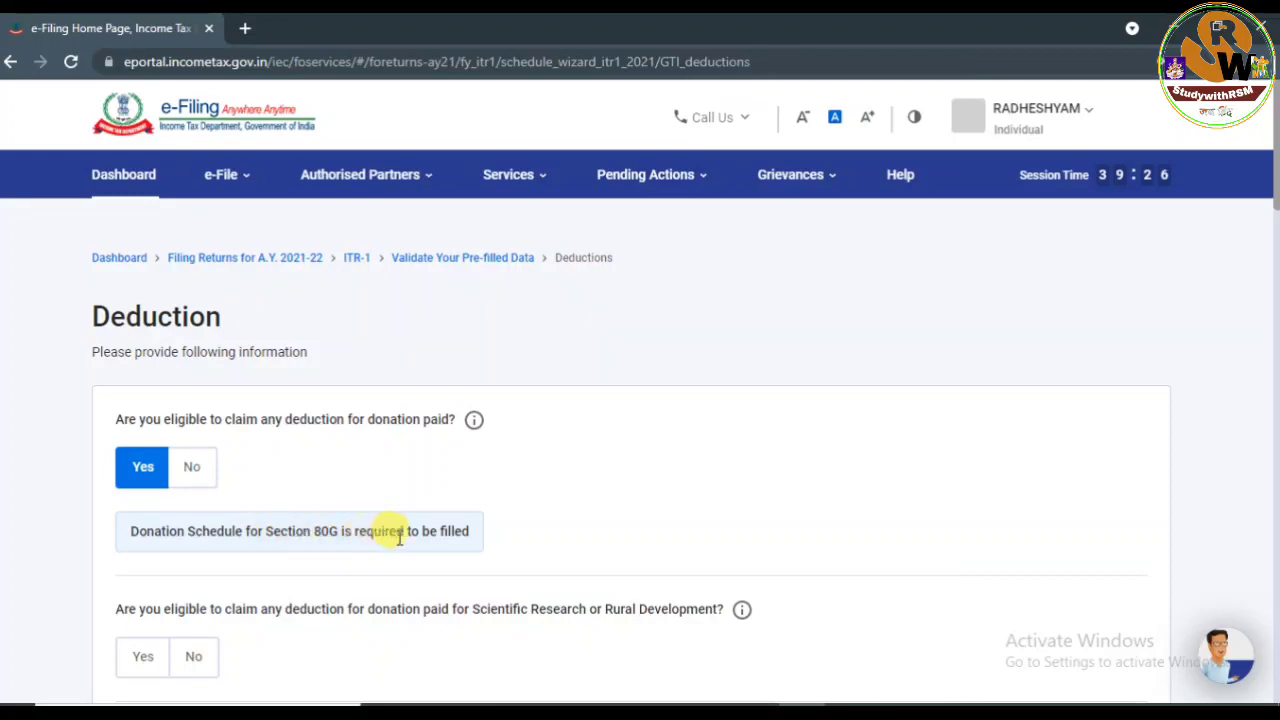
left_click(205, 470)
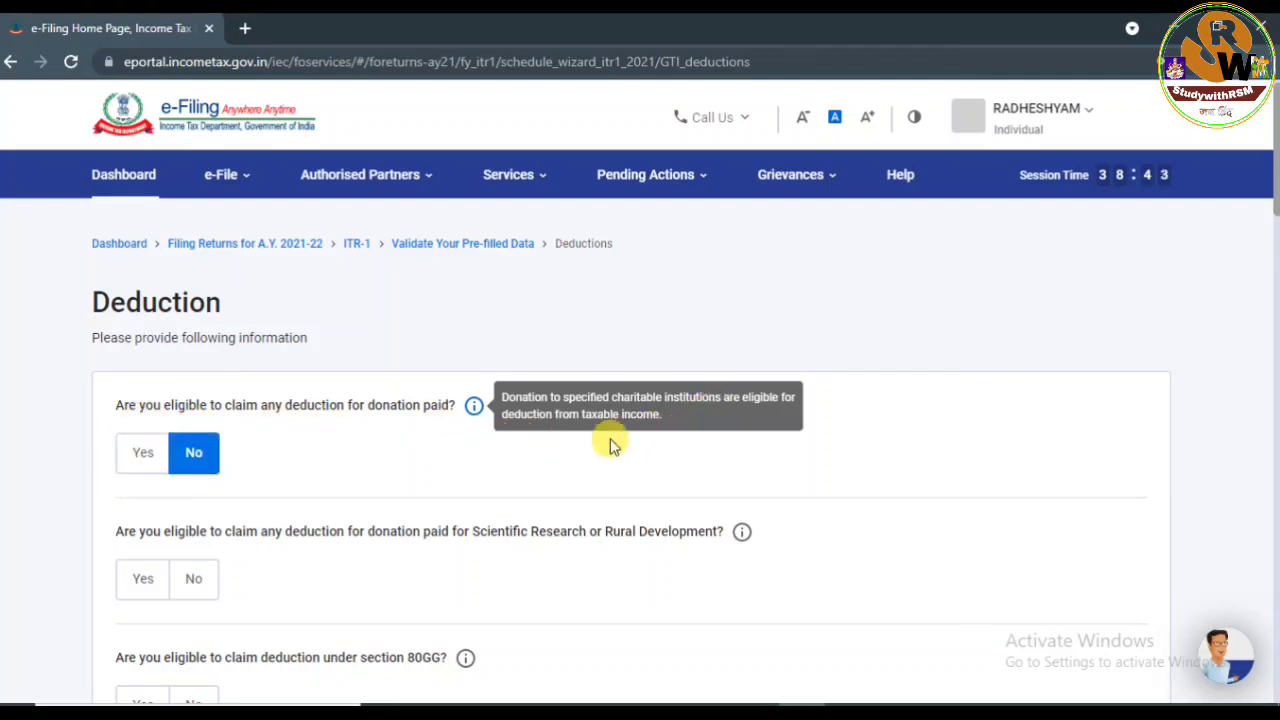
left_click(135, 454)
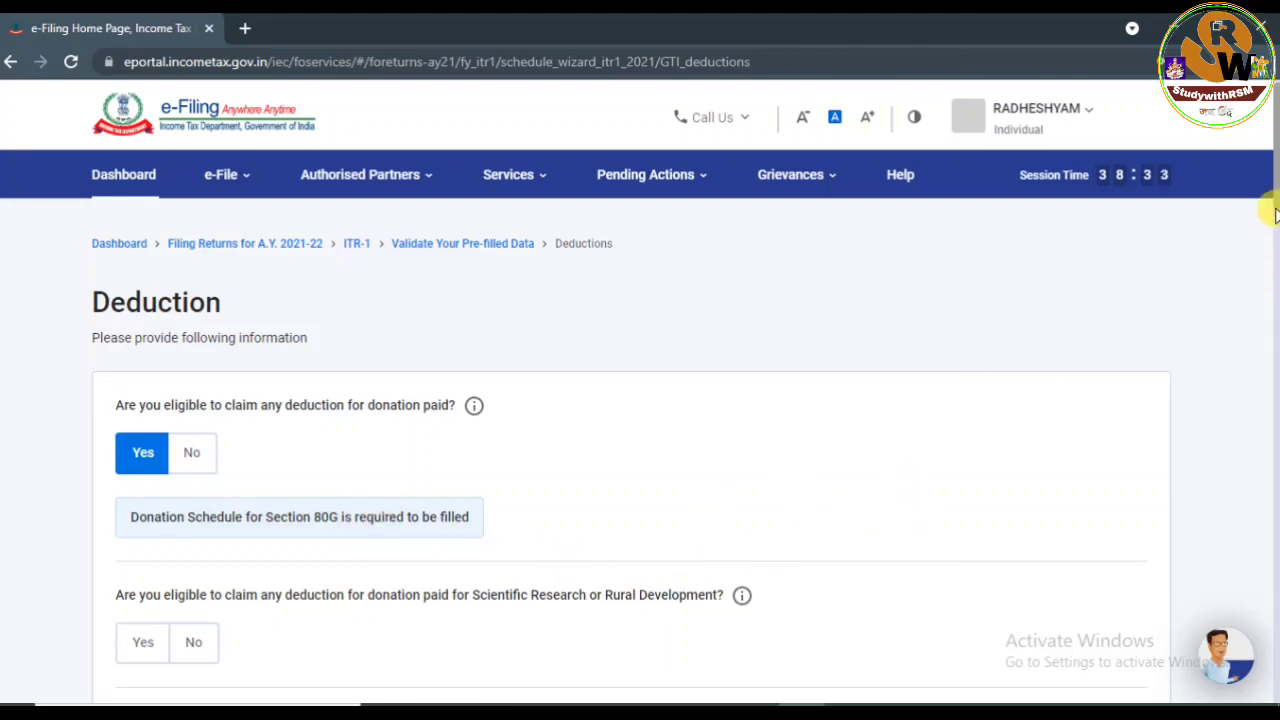
scroll(1277, 197, "down", 3)
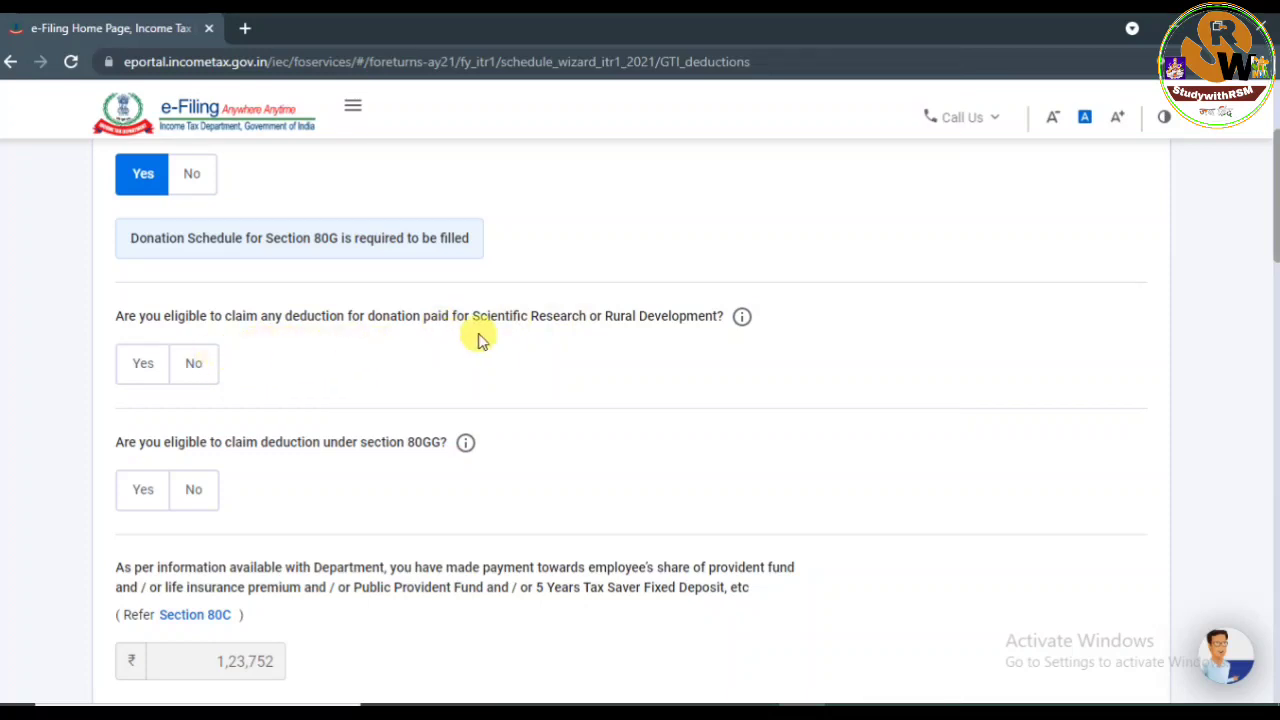
left_click(203, 366)
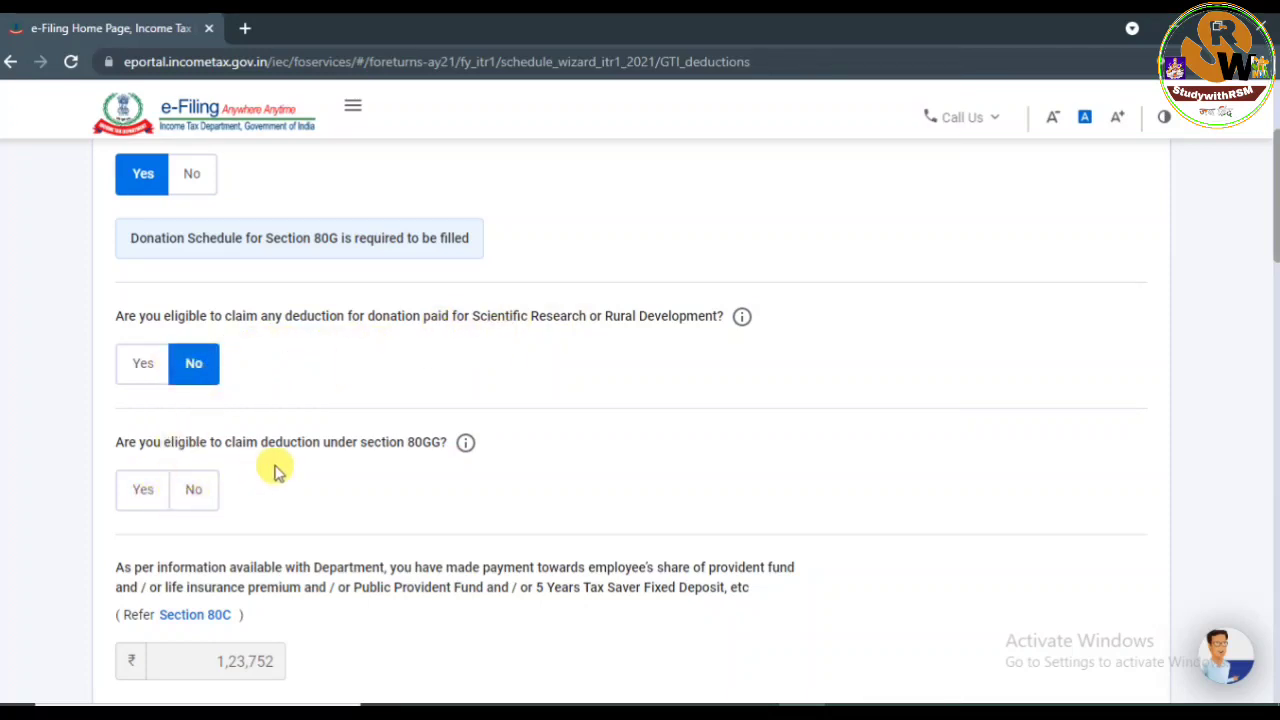
left_click(194, 494)
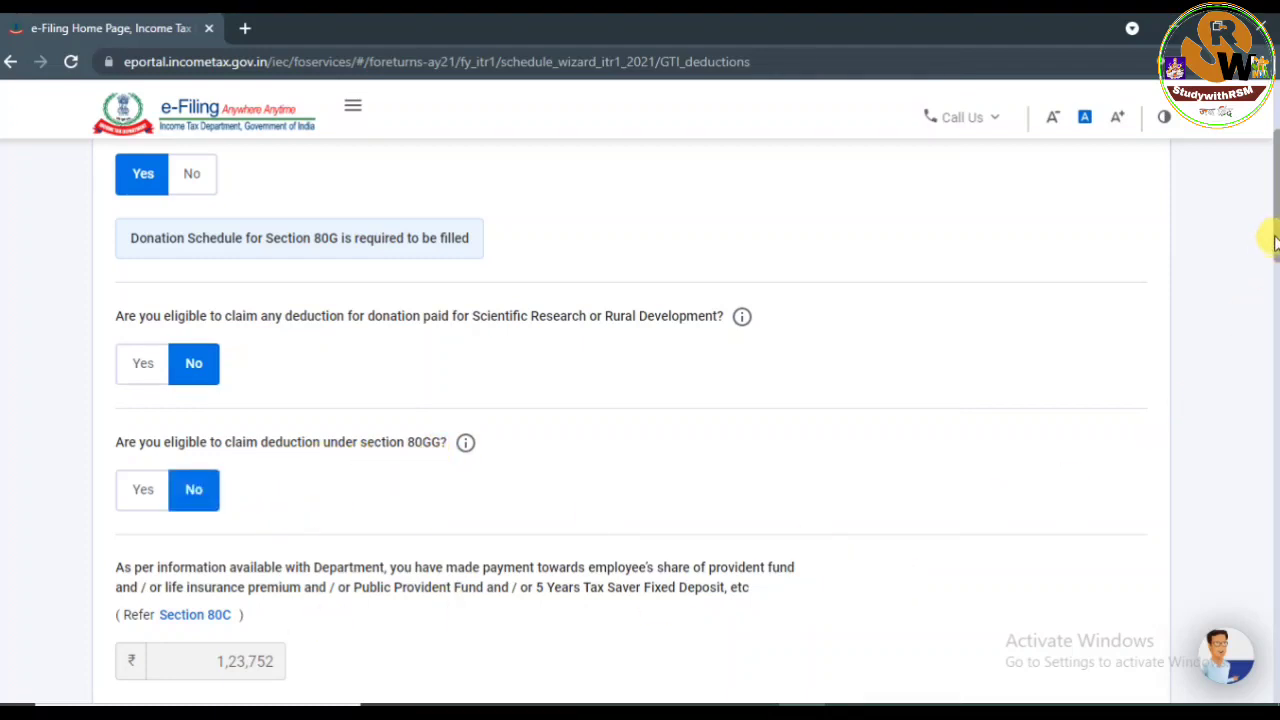
Check the 80G donation amount in the Form-16 PDF, then return to the portal.
left_click_drag(1275, 240, 1273, 295)
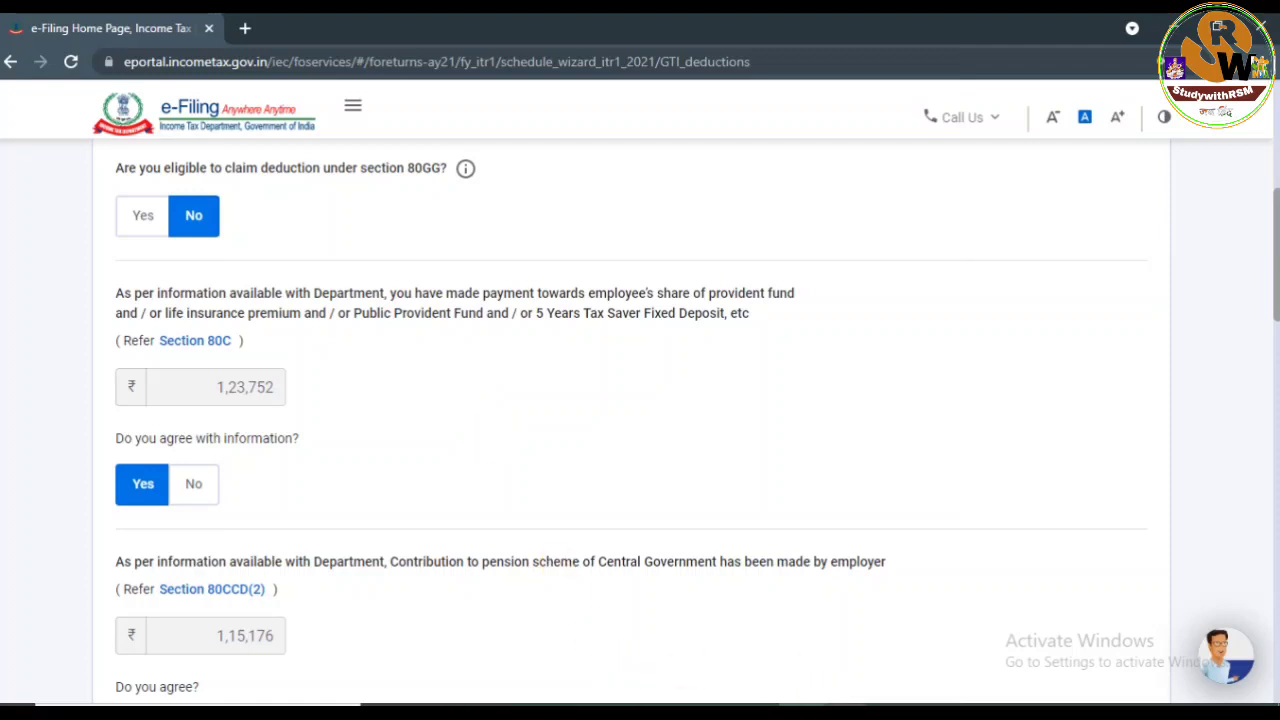
mouse_move(860, 690)
left_click(889, 664)
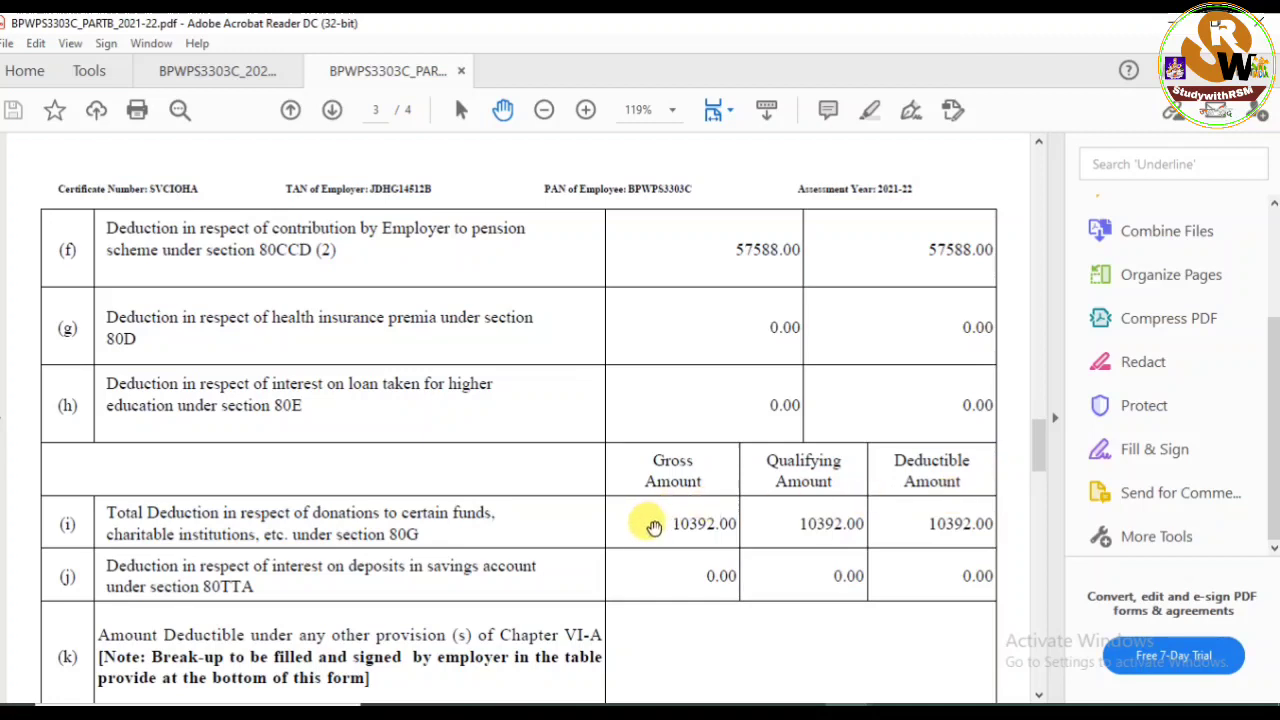
key("alt+Tab")
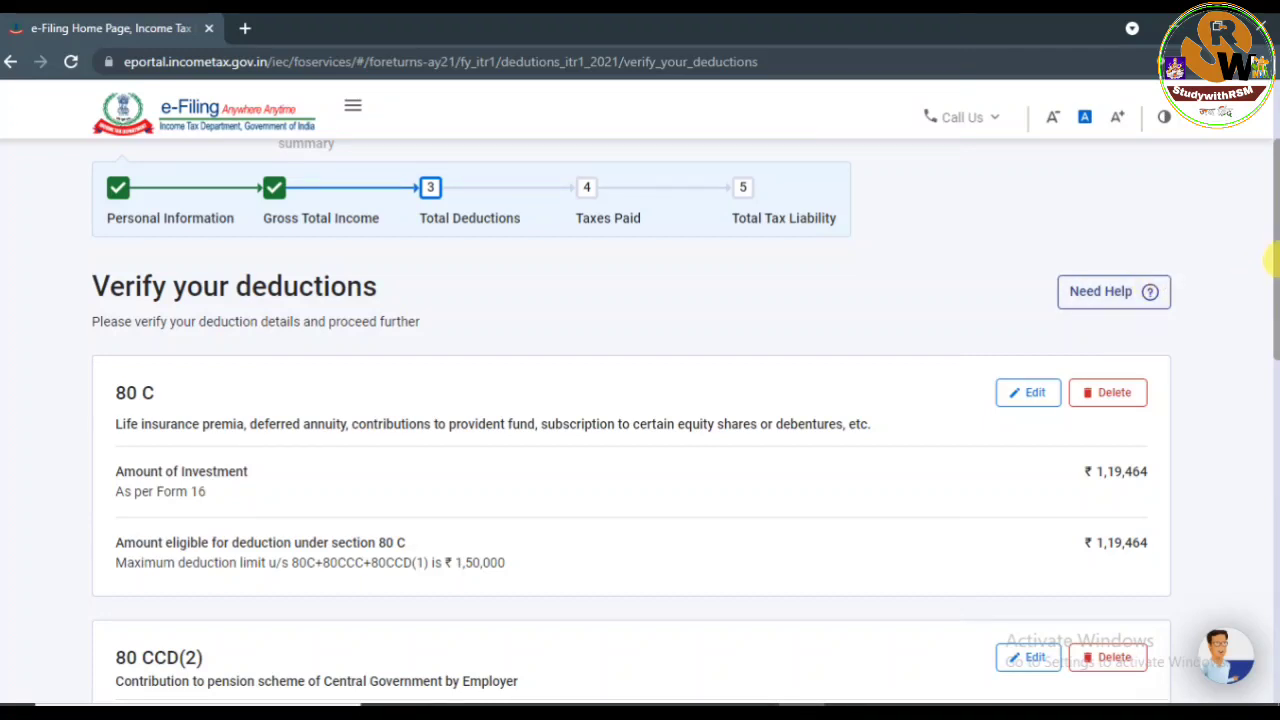
left_click_drag(1270, 260, 1270, 345)
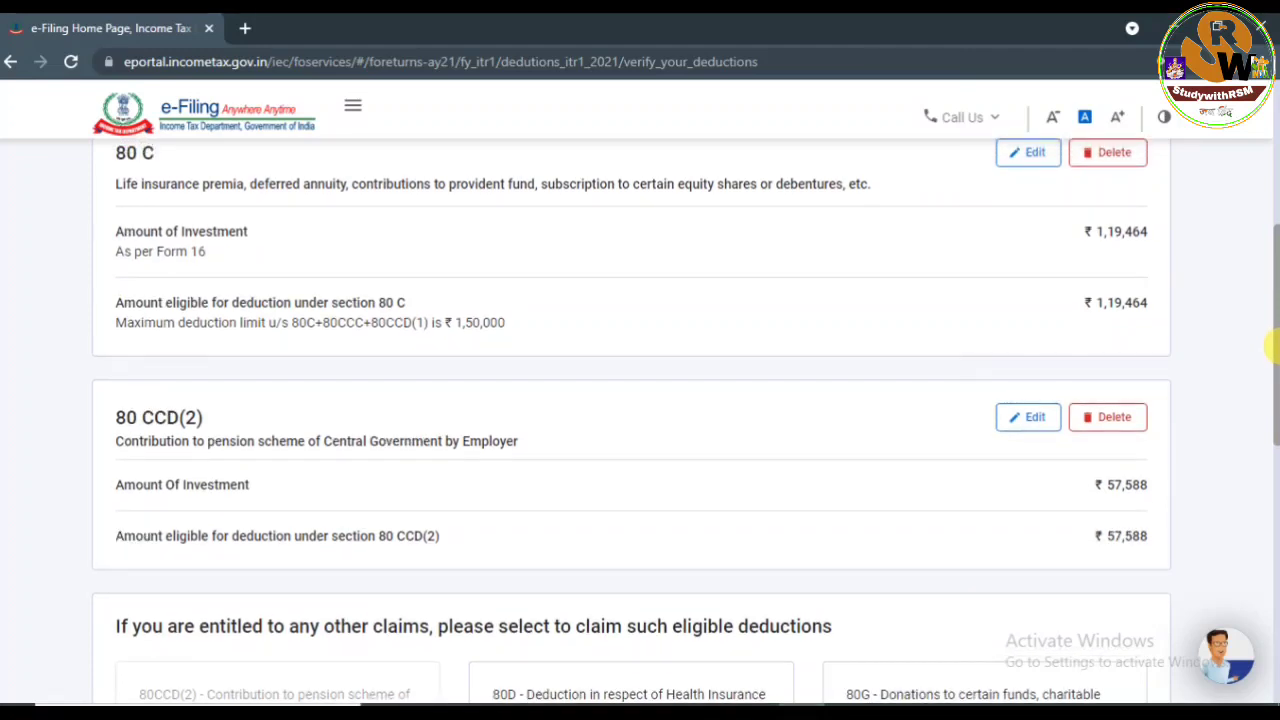
left_click_drag(1272, 348, 1272, 396)
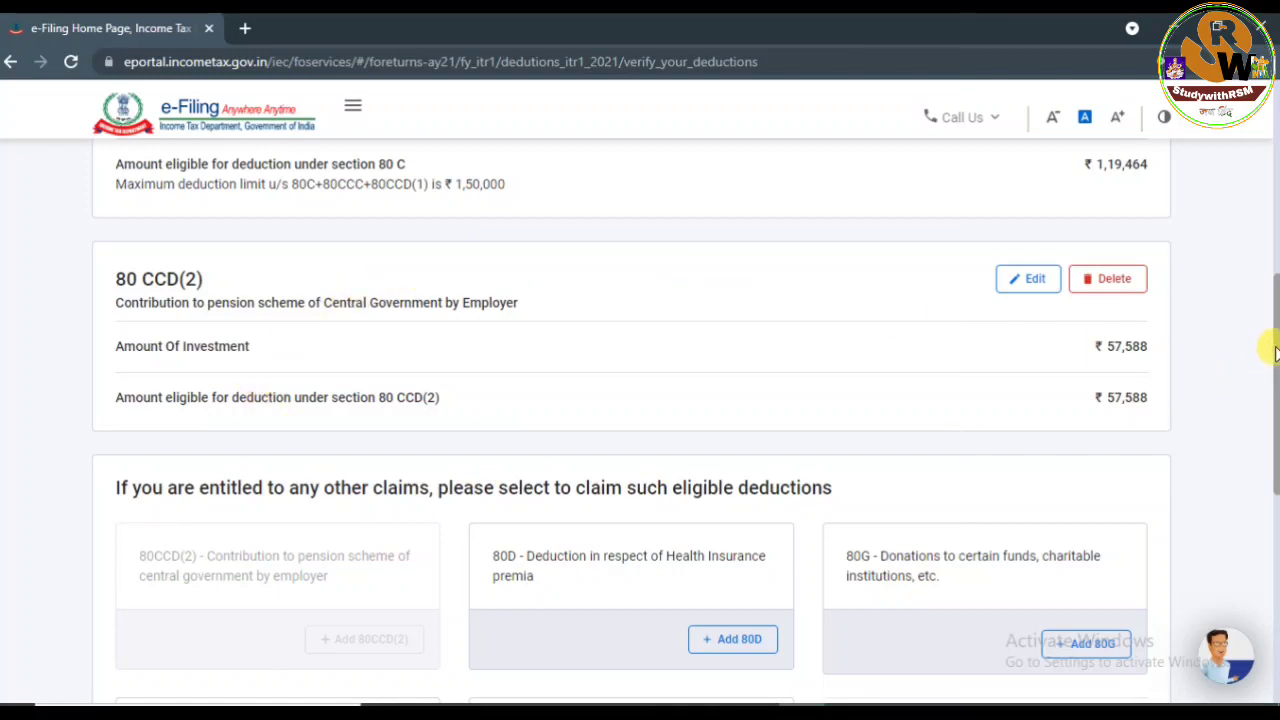
left_click_drag(1275, 350, 1271, 309)
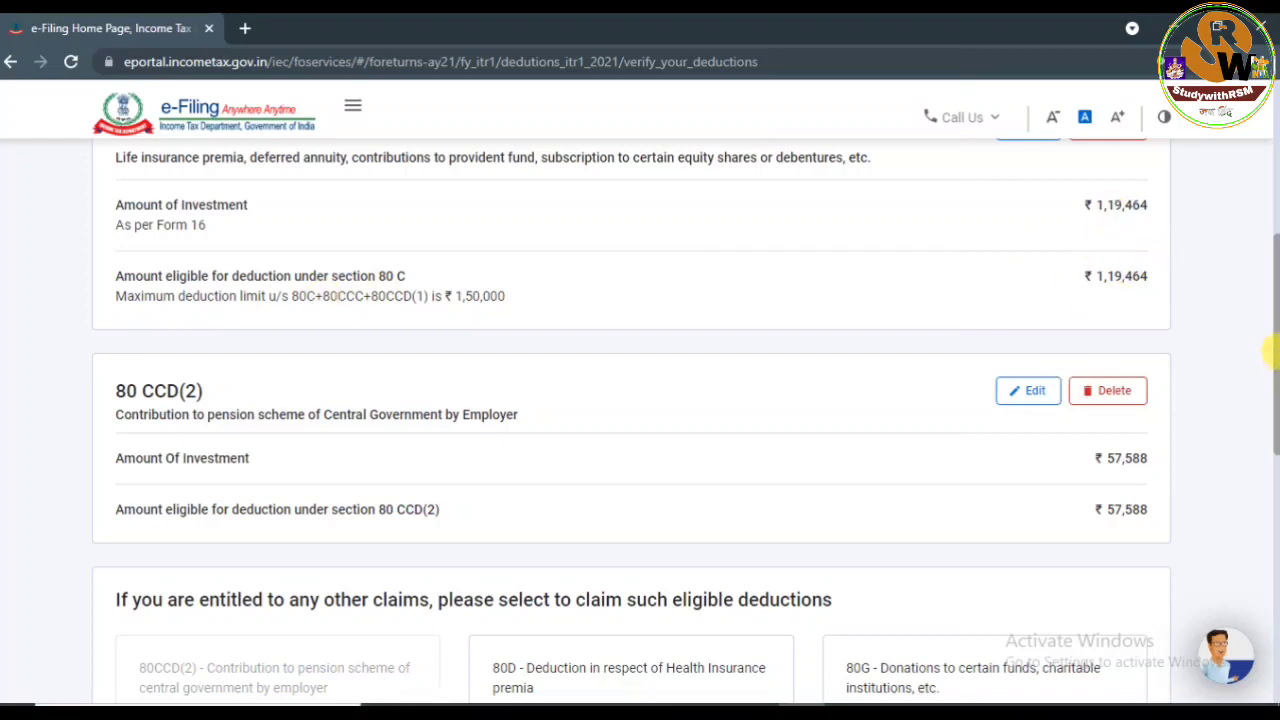
left_click_drag(1272, 350, 1272, 390)
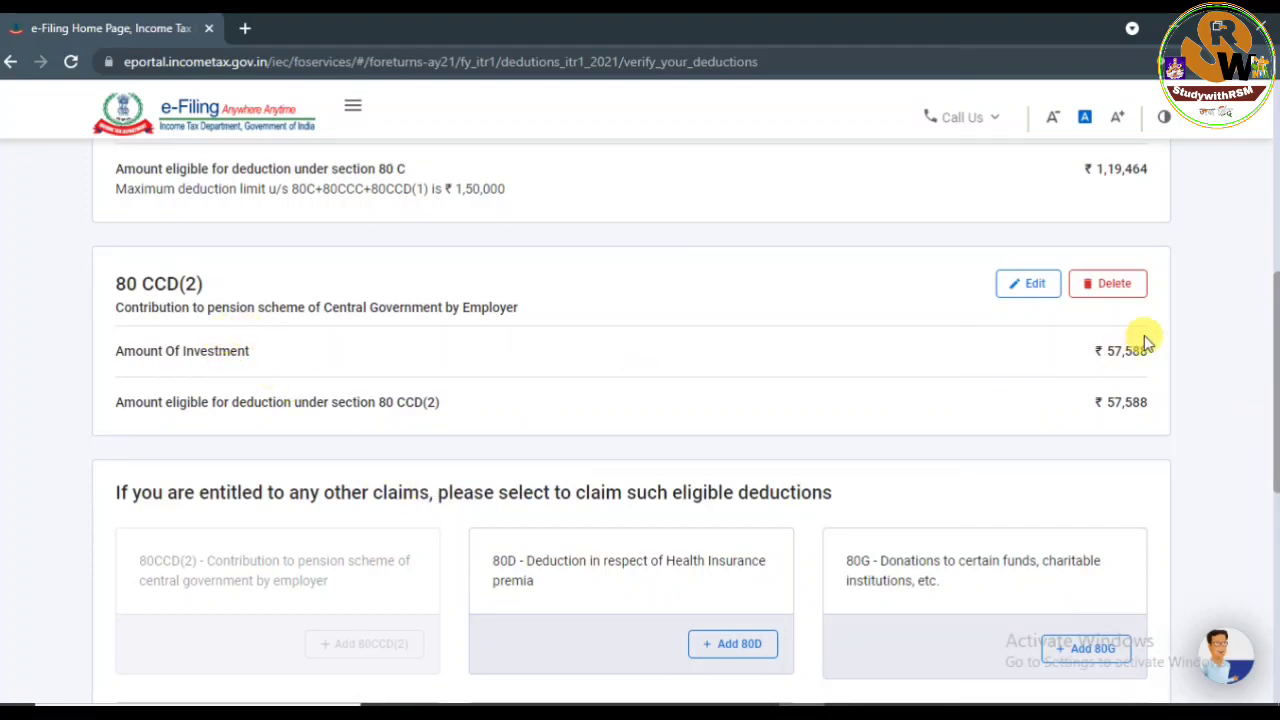
left_click_drag(1272, 330, 1246, 449)
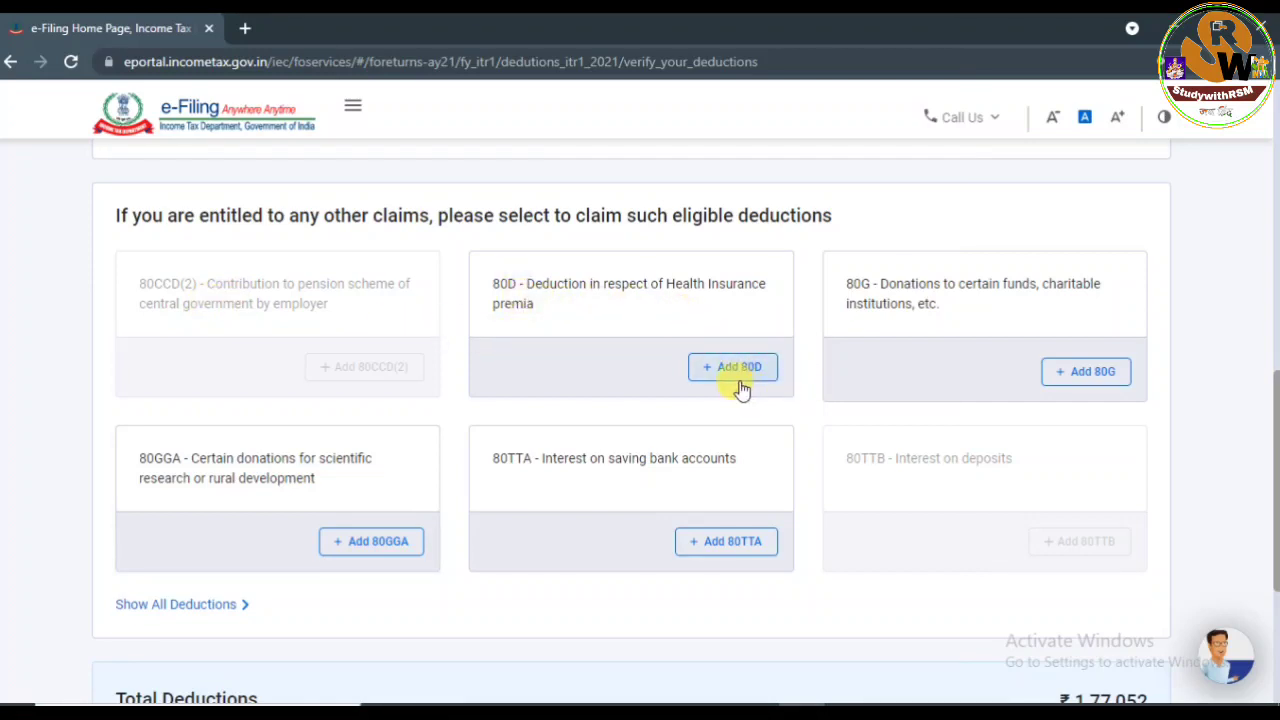
Add an 80G entry with type 'Donations entitled for 100% deduction without qualifying limit'.
left_click(1085, 378)
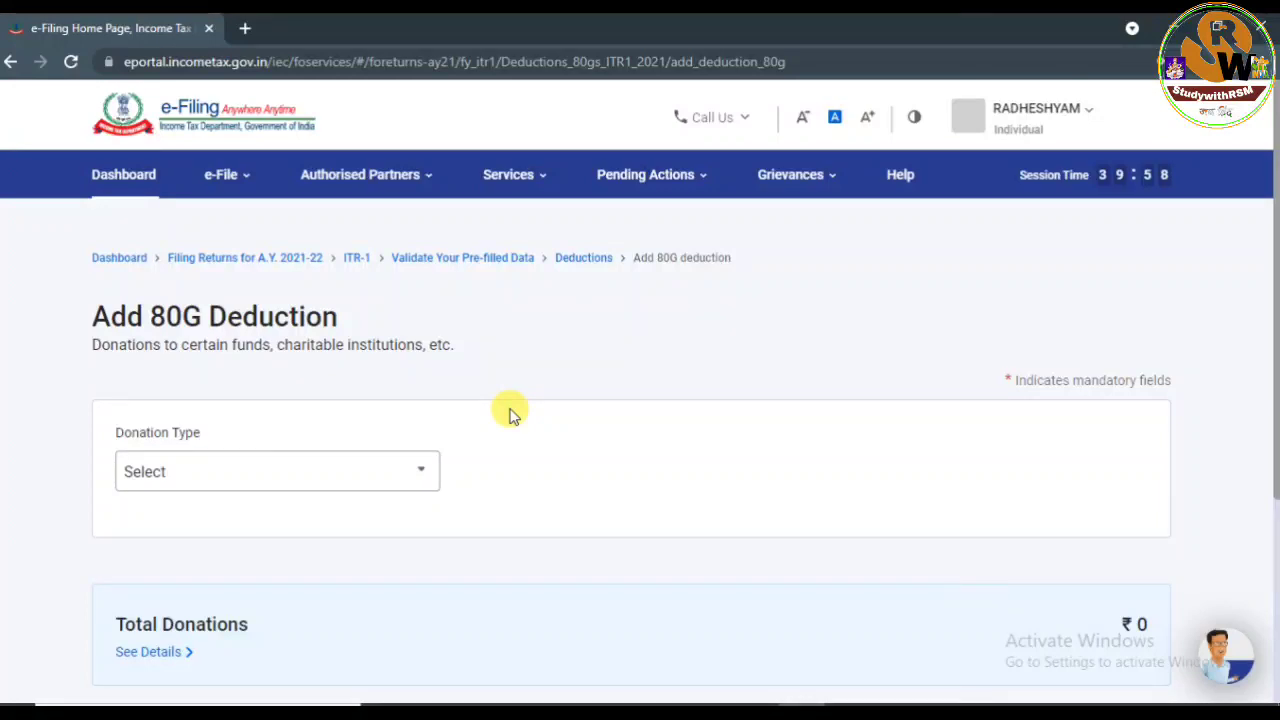
left_click(360, 488)
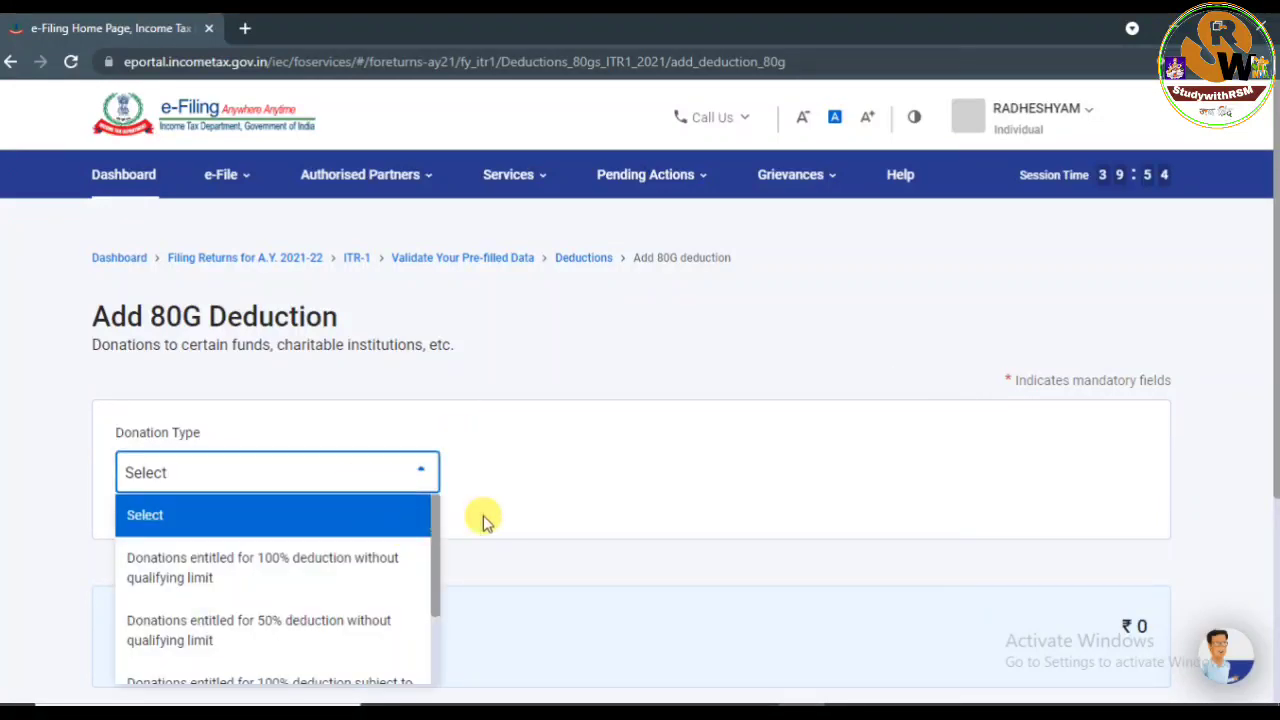
left_click_drag(1275, 278, 1272, 420)
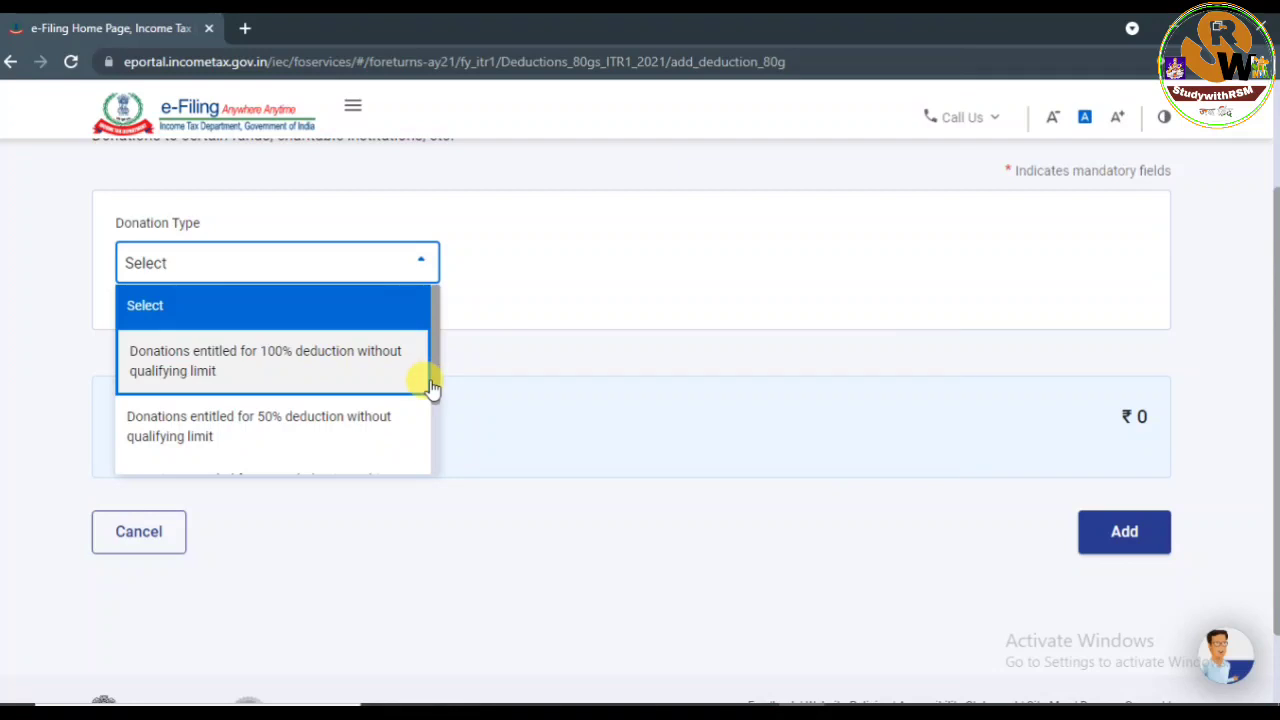
left_click_drag(437, 377, 448, 456)
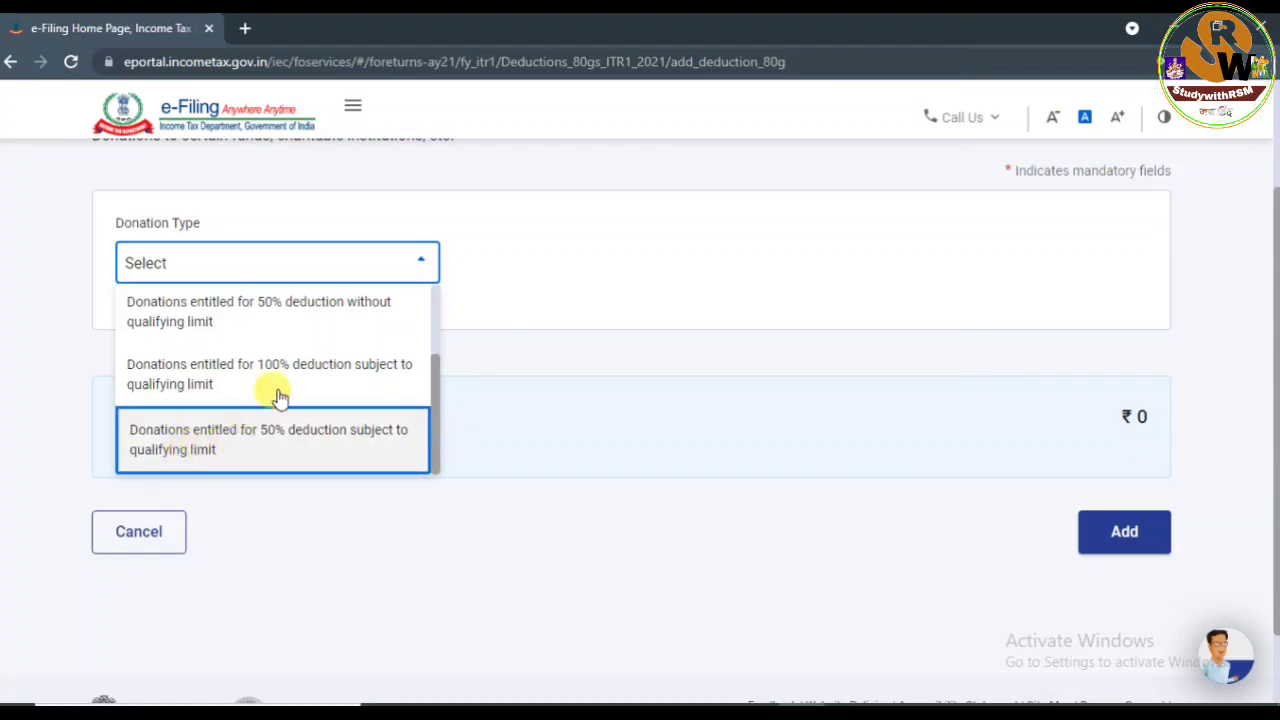
left_click_drag(432, 397, 443, 306)
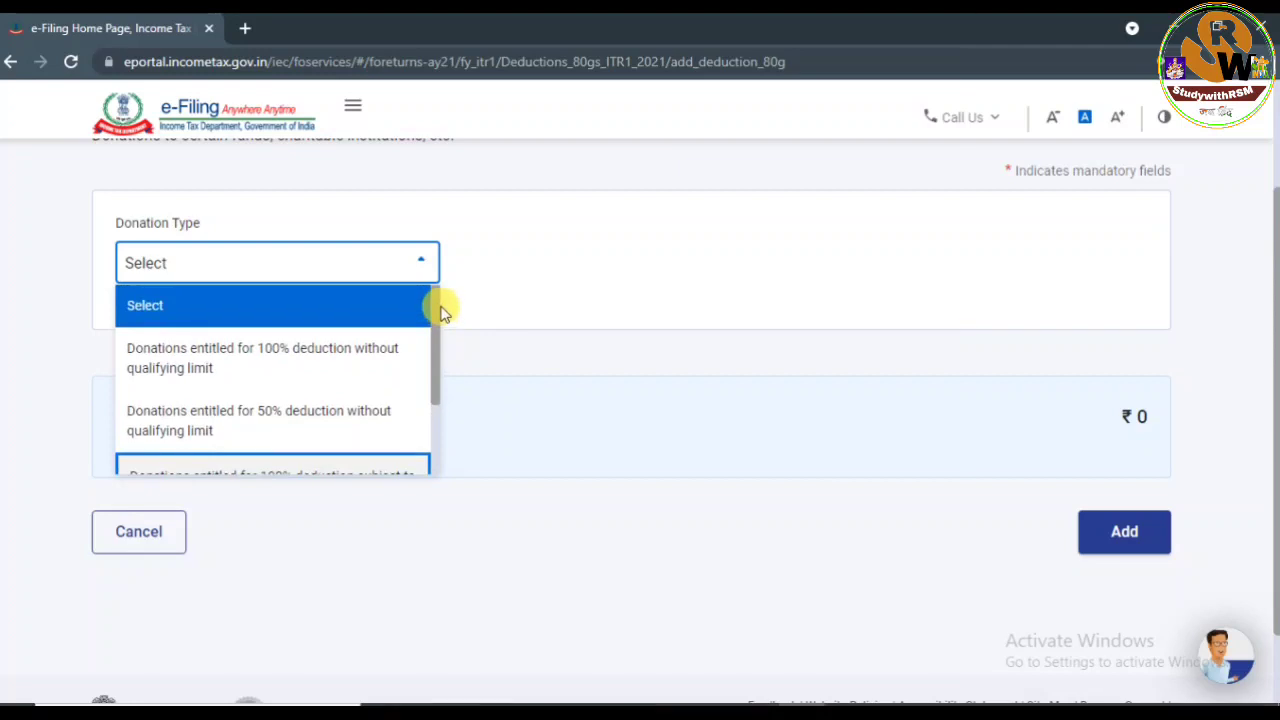
left_click(248, 365)
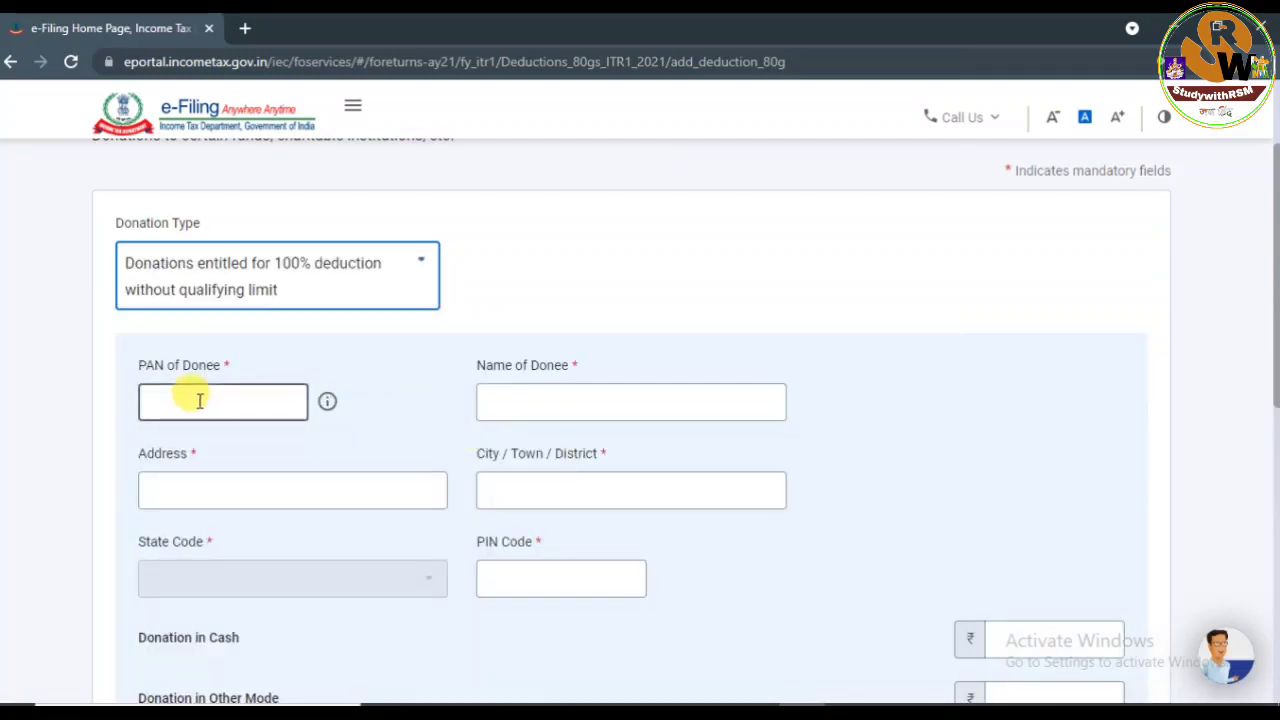
Enter donee PAN, name, address, city and PIN for RAJ CMRF COVID-19 MITIGATION FUND, then open the Part B PDF.
left_click(200, 400)
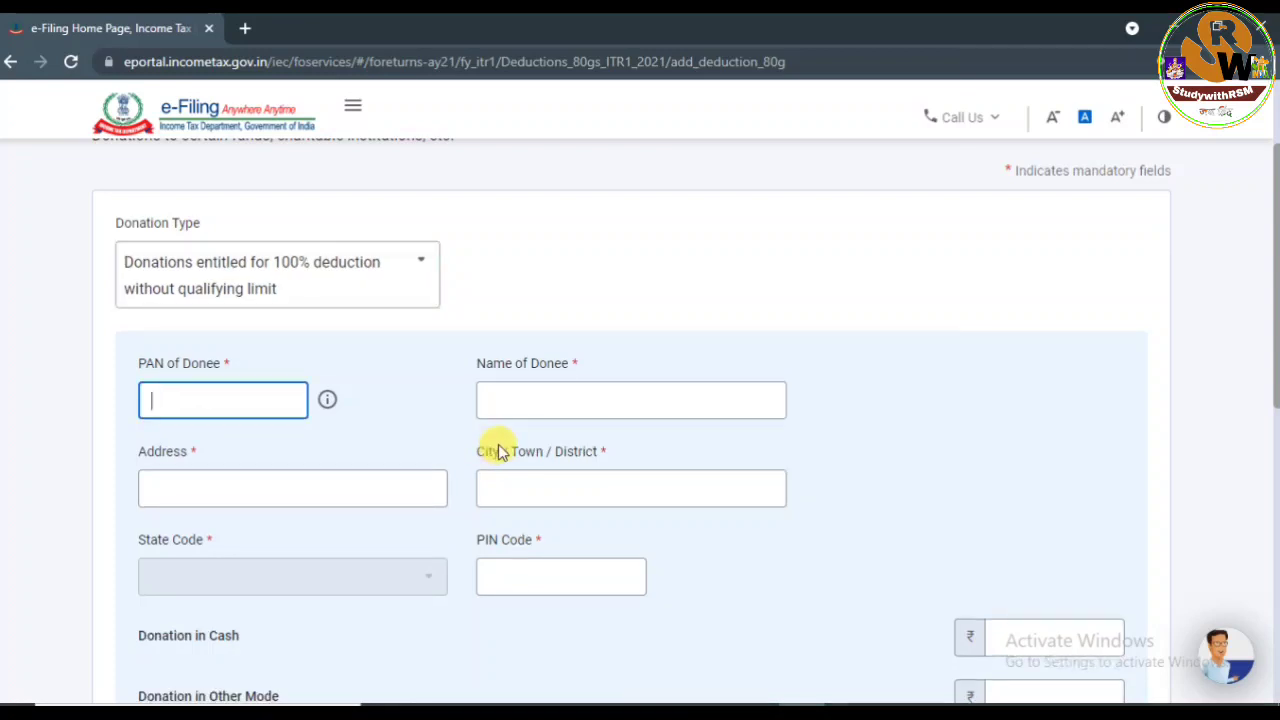
left_click(530, 400)
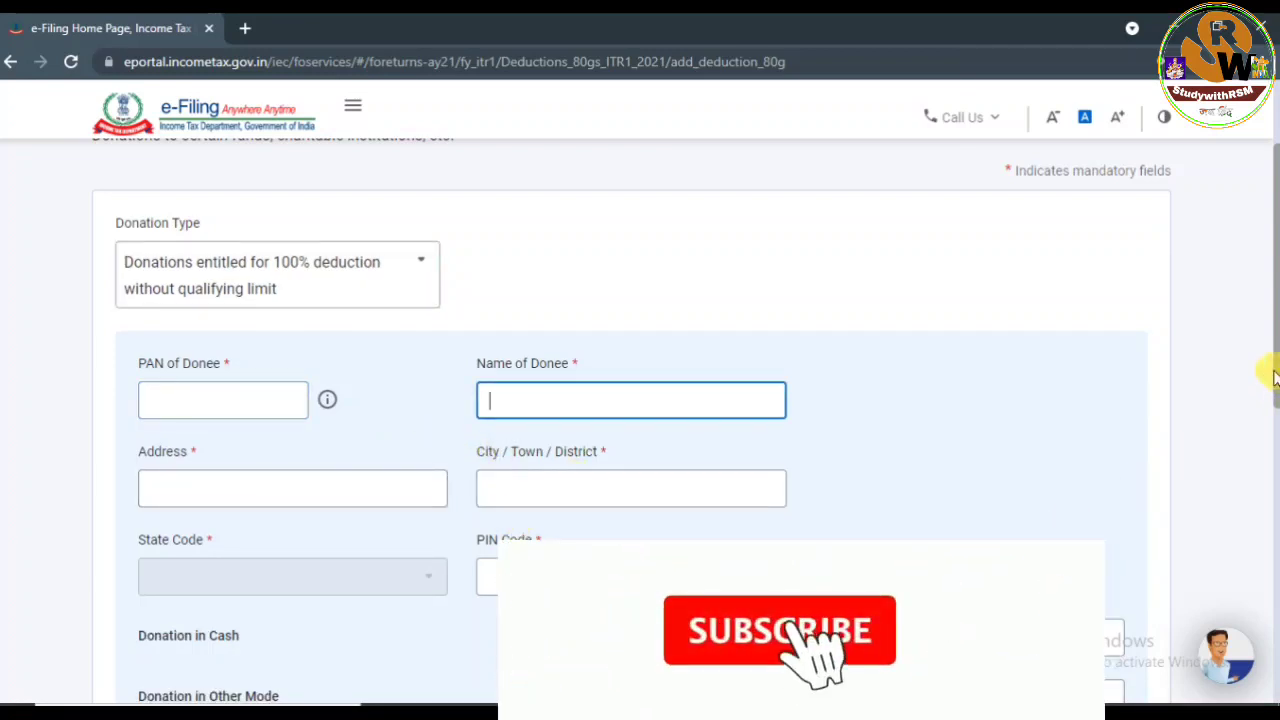
mouse_move(1276, 372)
left_mouse_down()
mouse_move(1277, 432)
mouse_move(1268, 354)
left_mouse_up()
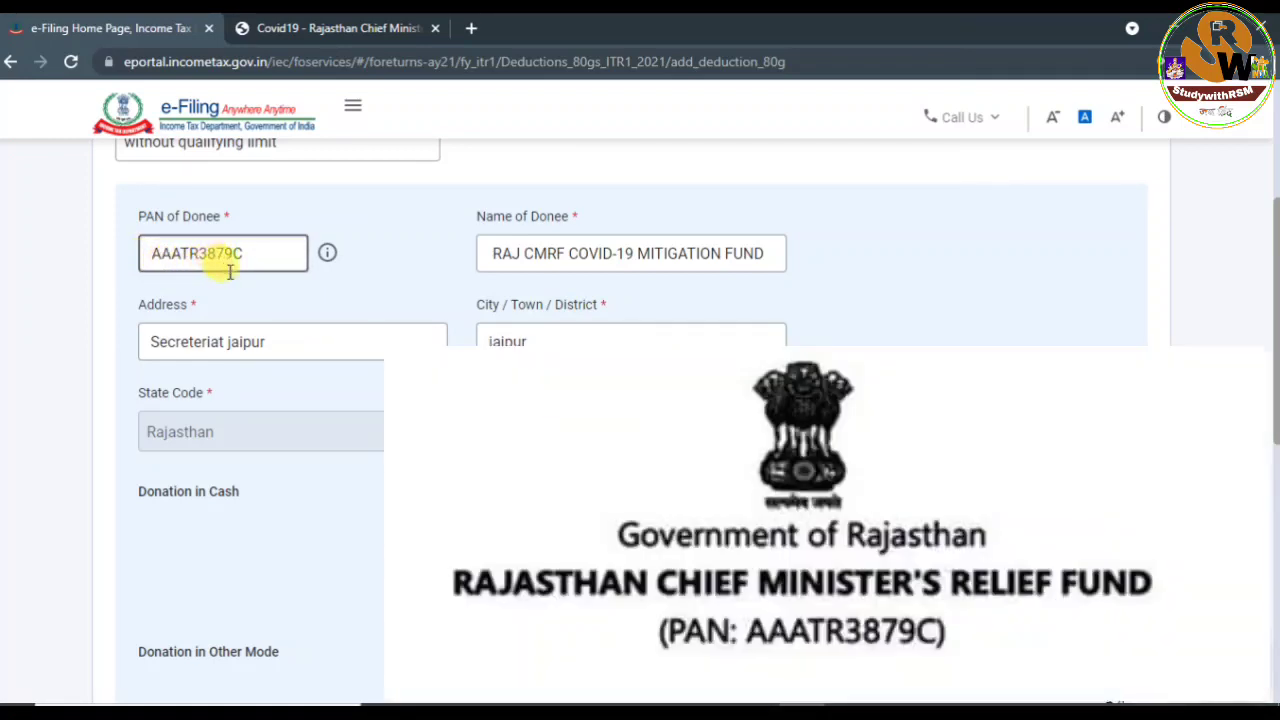
left_click(508, 256)
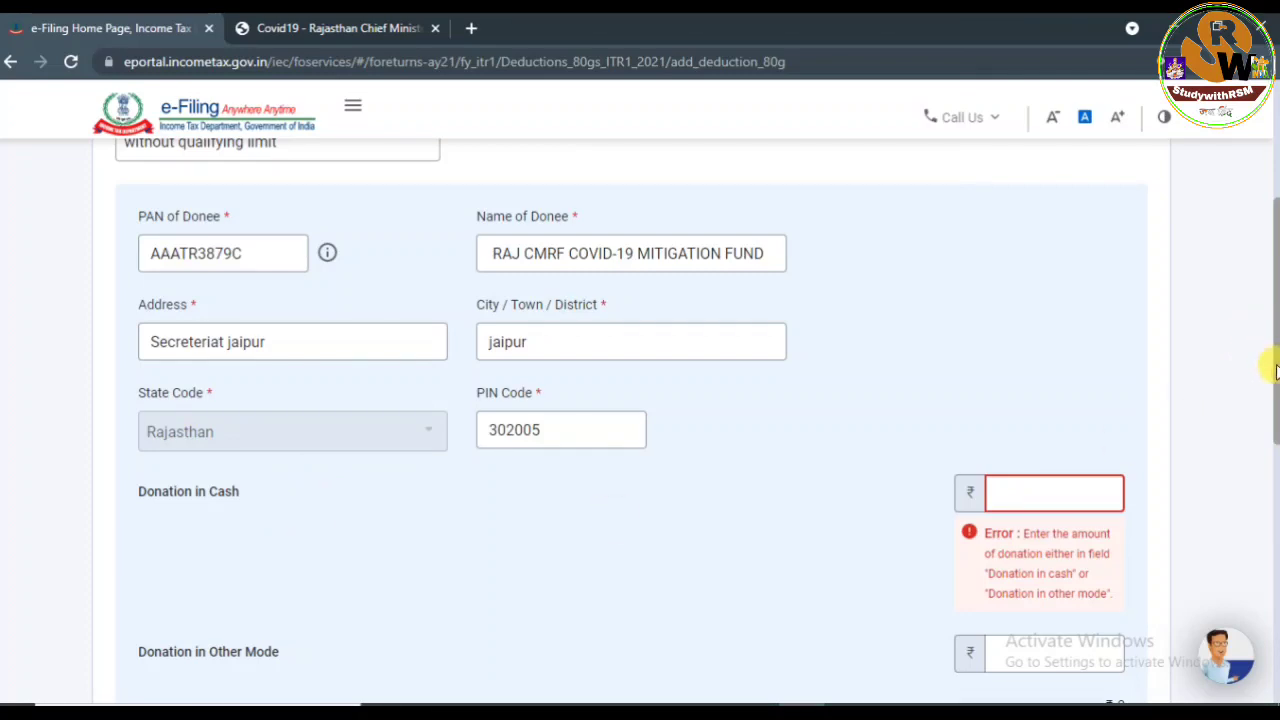
left_click_drag(1275, 390, 1272, 468)
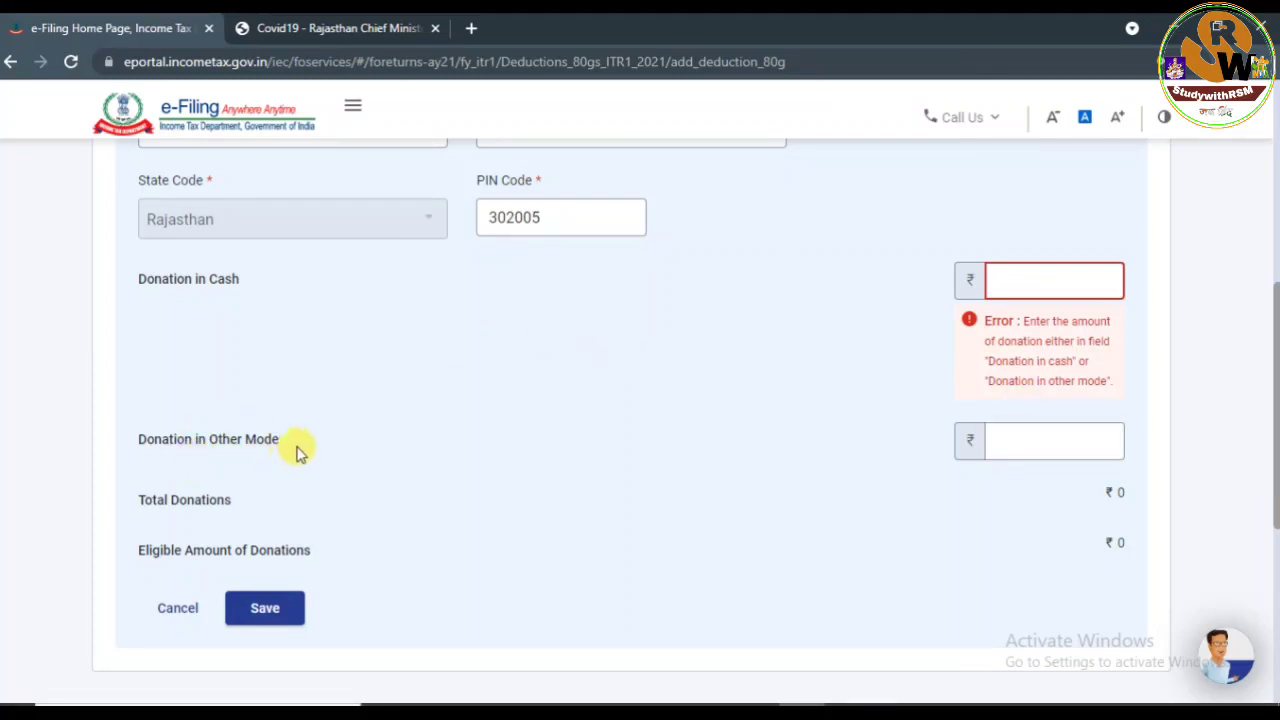
left_click(1041, 445)
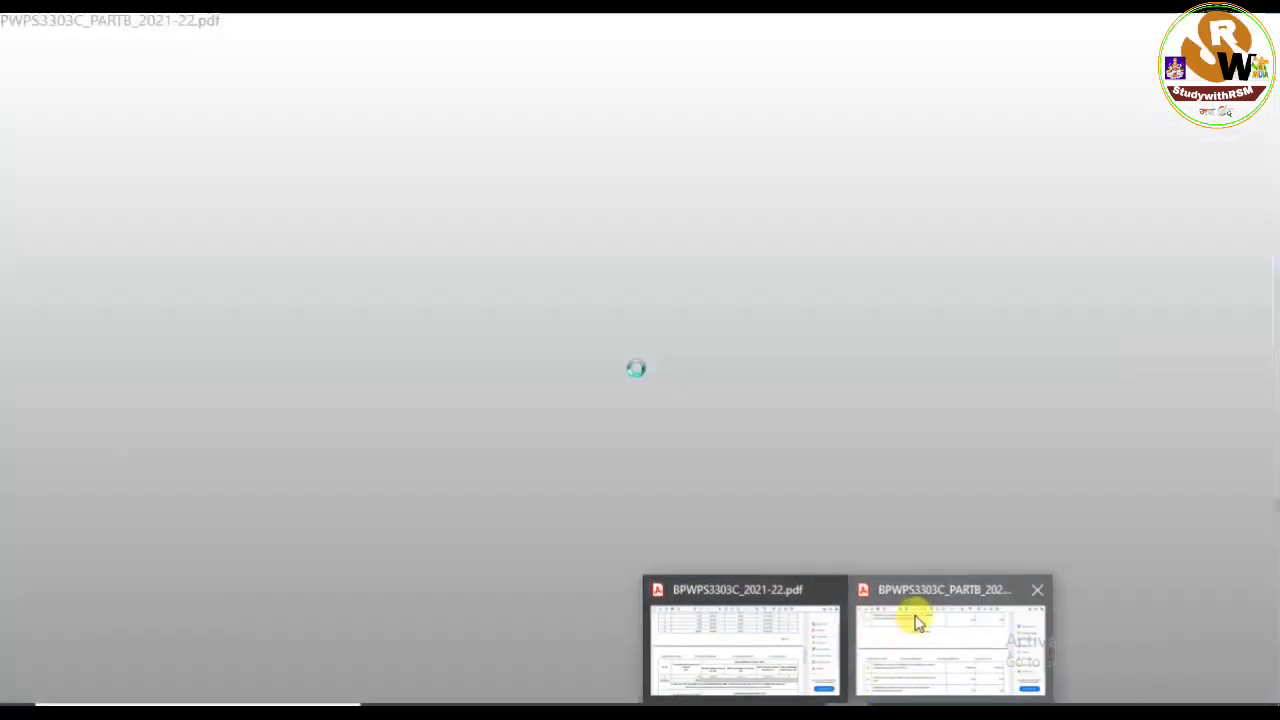
left_click(914, 617)
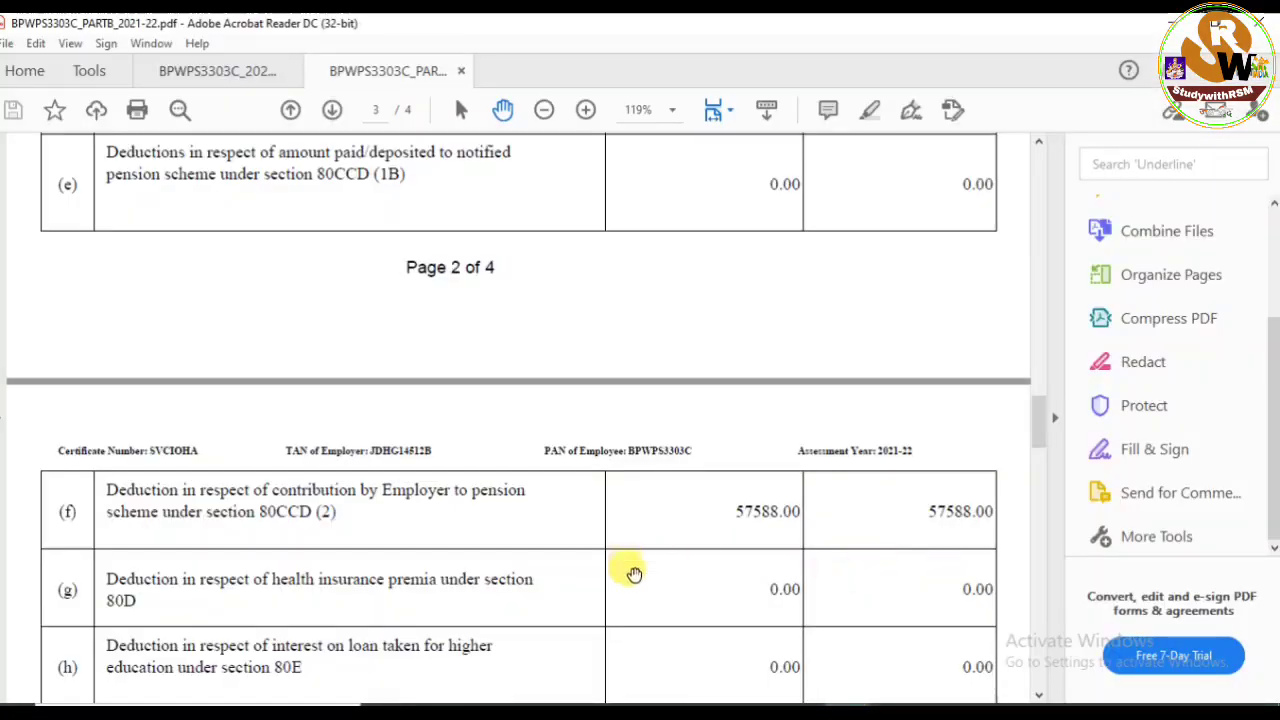
Verify the Form-16 80G deduction of 10392.00, then return to the 80G form.
scroll(1270, 300, "up", 3)
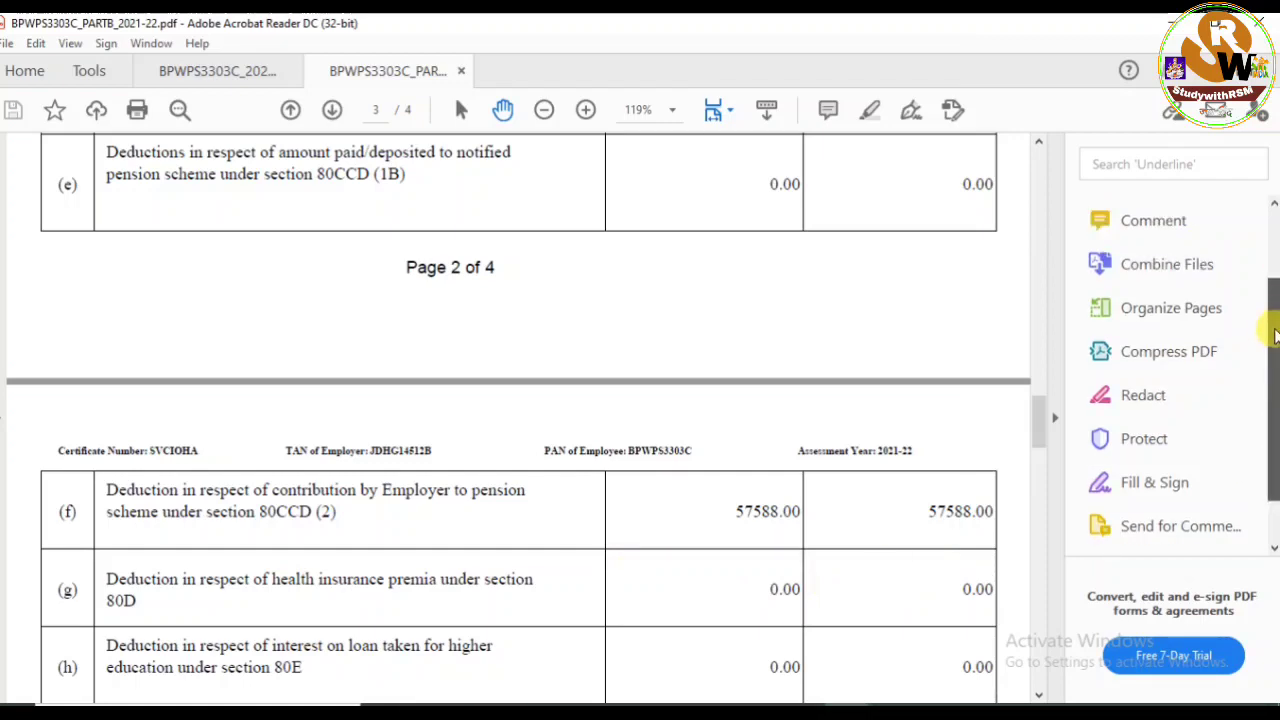
left_click_drag(1037, 420, 1122, 443)
scroll(1118, 460, "down", 5)
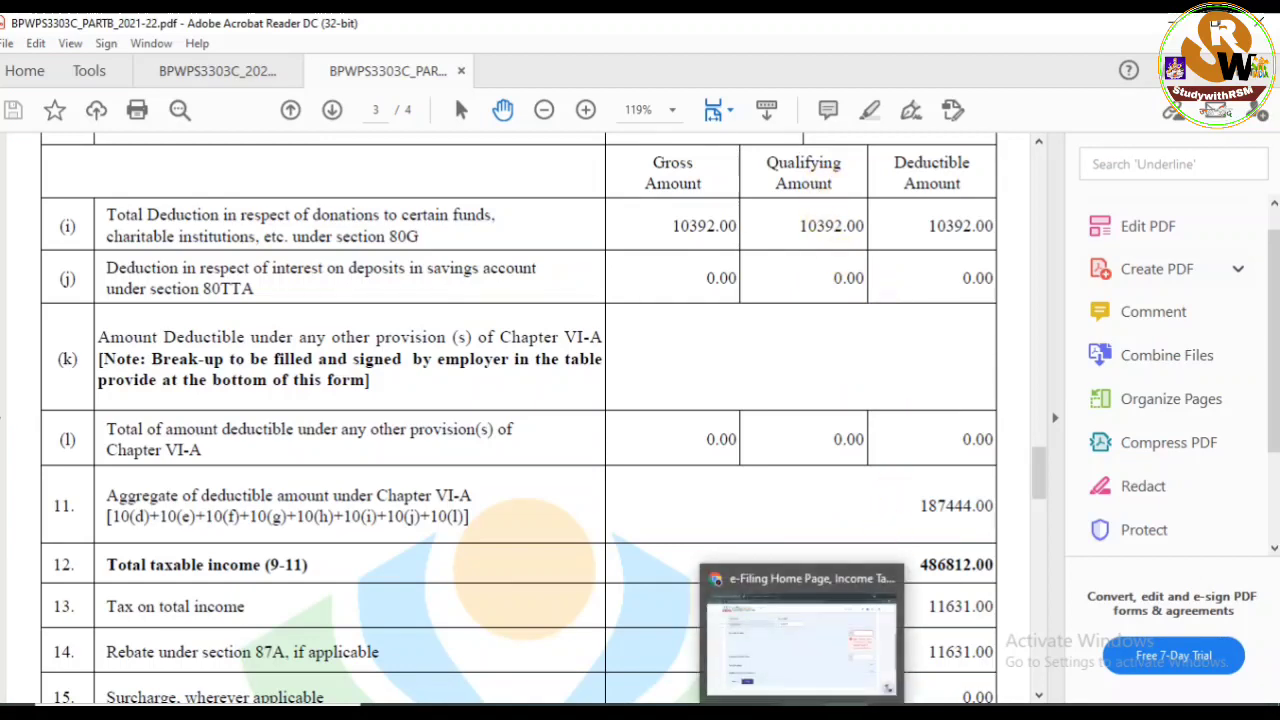
left_click(823, 650)
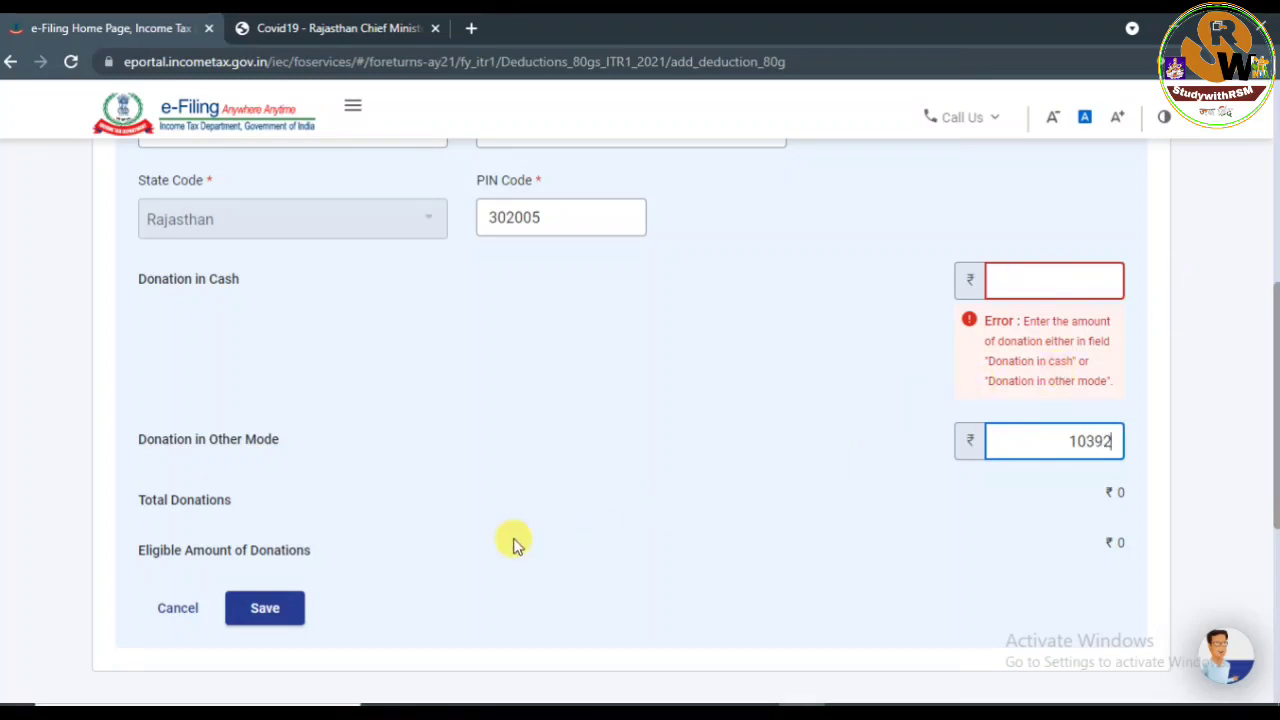
Save the ₹10,392 other-mode donation for the donee and add it to deductions.
left_click(232, 618)
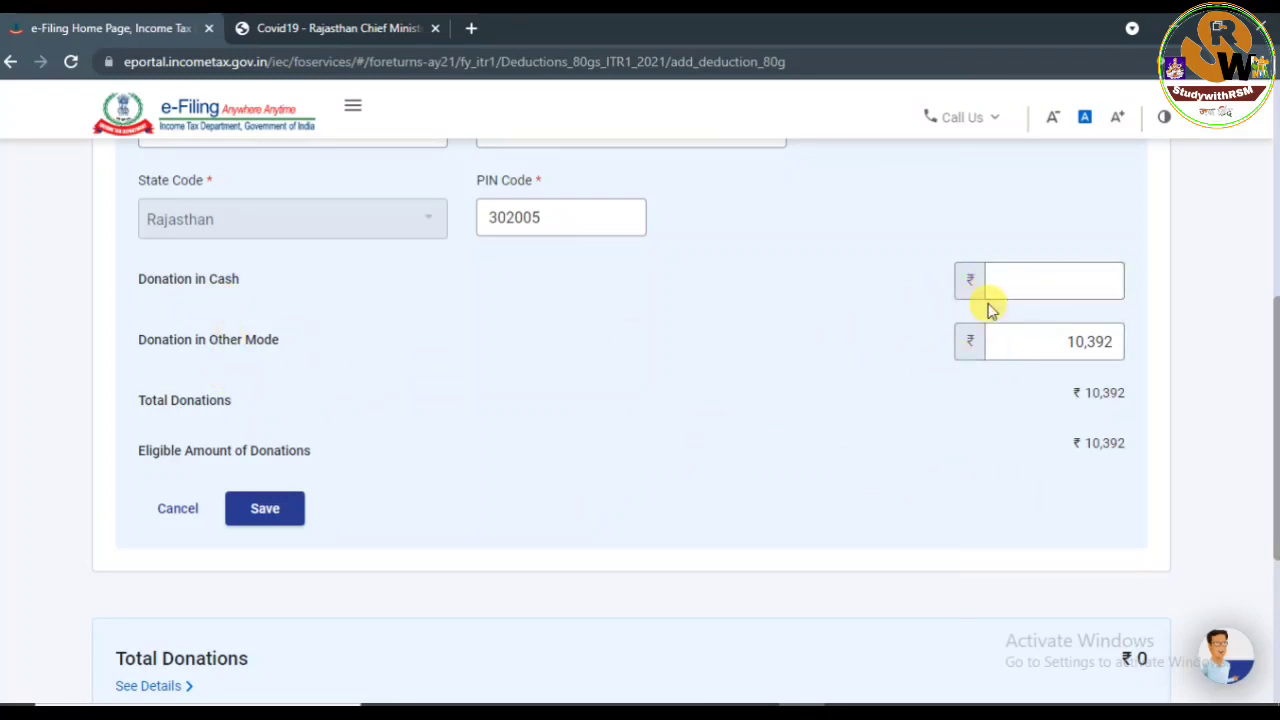
left_click(264, 510)
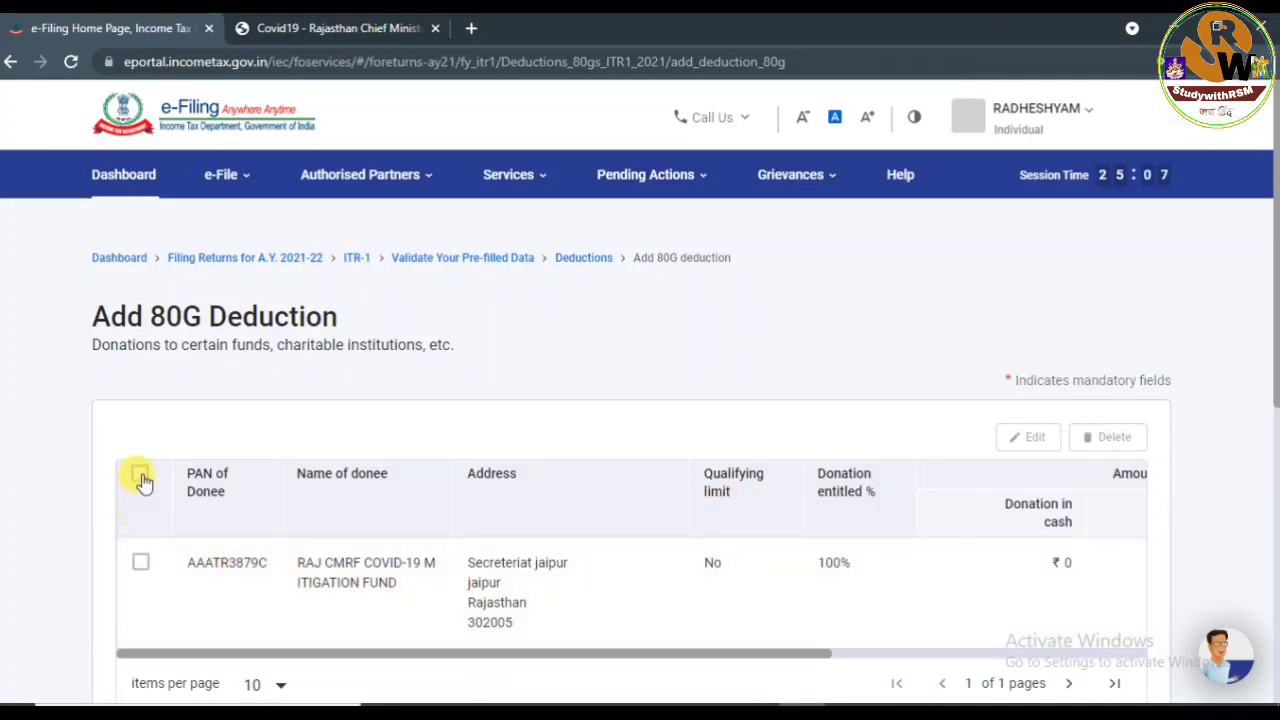
left_click(141, 561)
left_click_drag(1275, 303, 1275, 549)
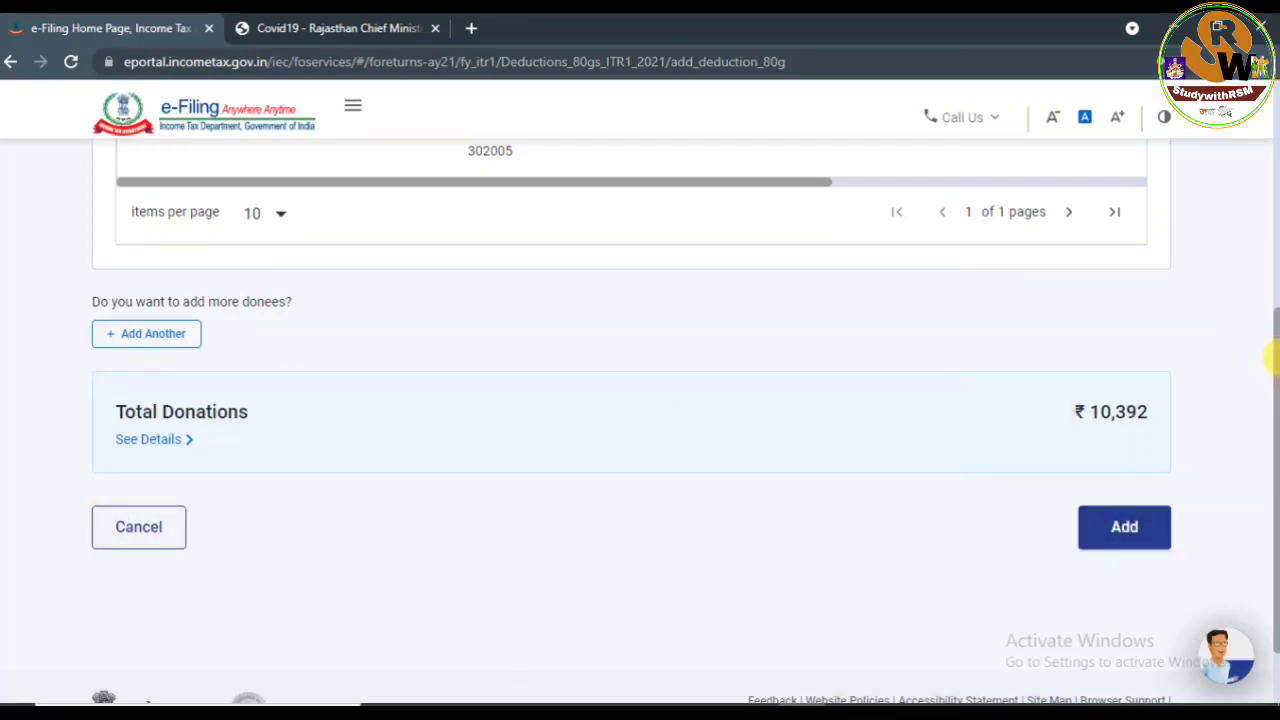
left_click_drag(1271, 343, 1275, 430)
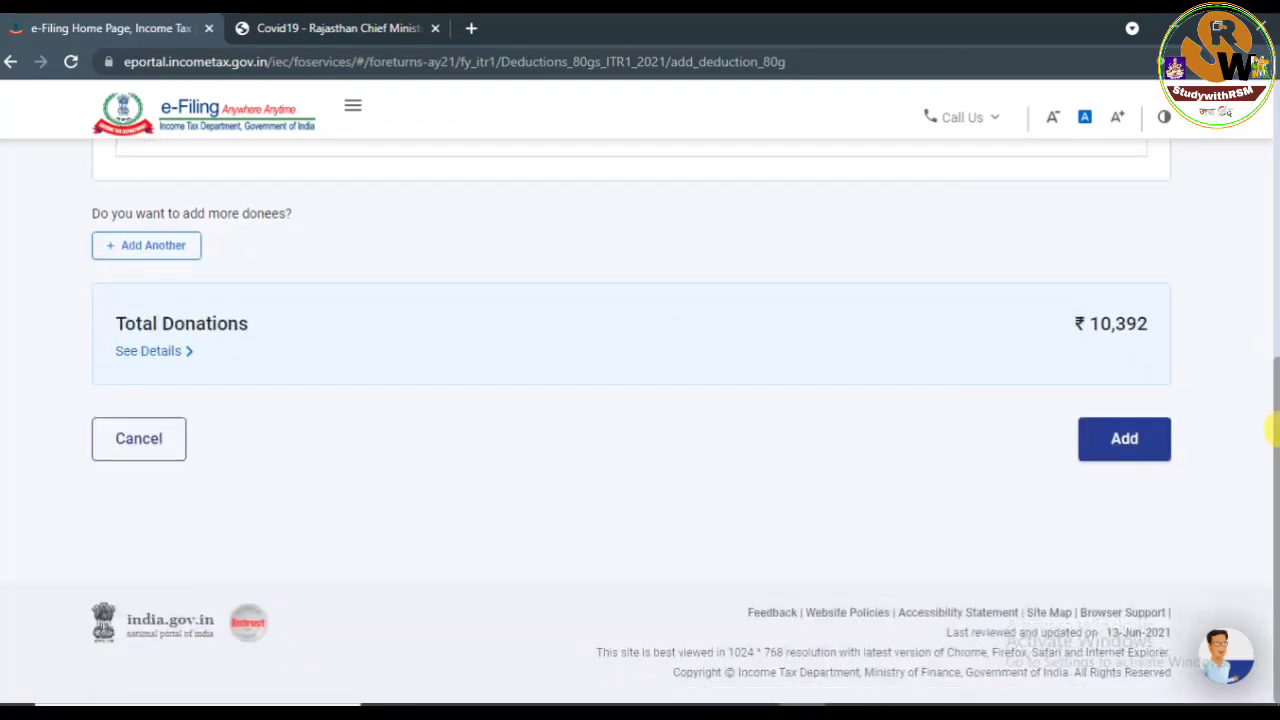
left_click(1123, 440)
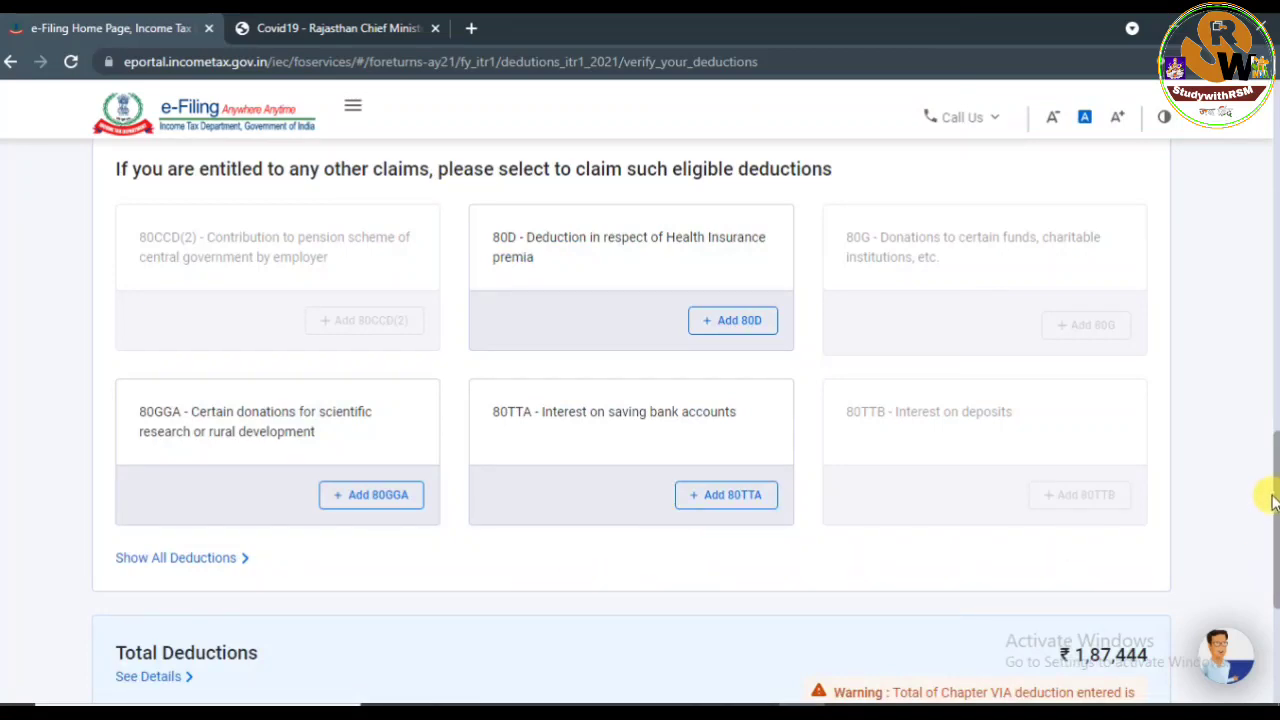
Compare deductions with Form-16's Chapter VI-A total and confirm ₹1,87,444.
left_click_drag(1275, 490, 1272, 383)
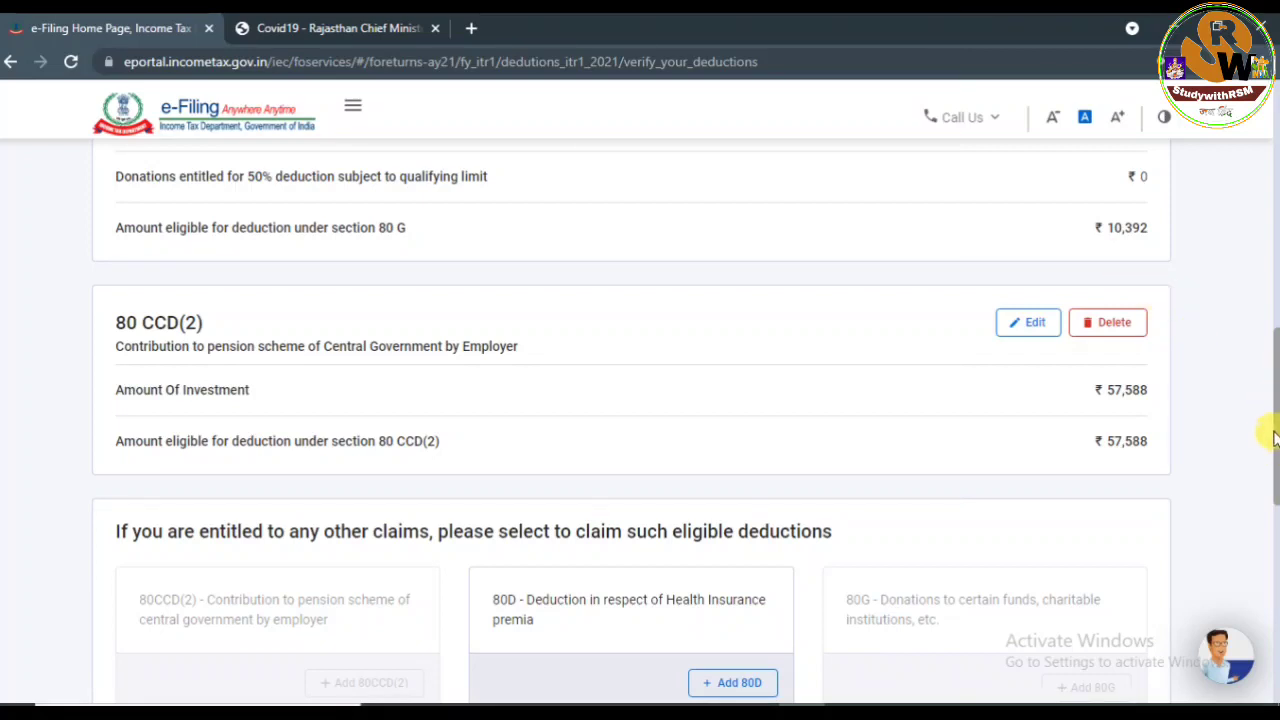
left_click_drag(1274, 438, 1272, 553)
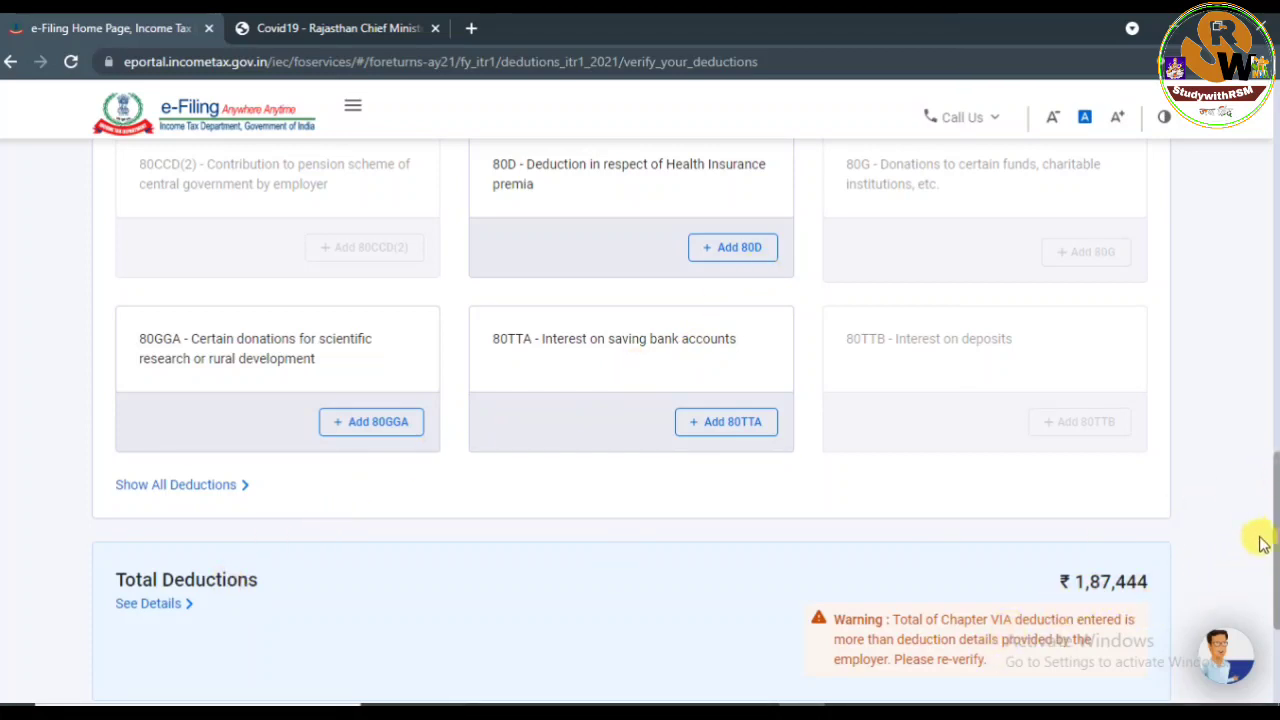
left_click_drag(1275, 530, 1271, 574)
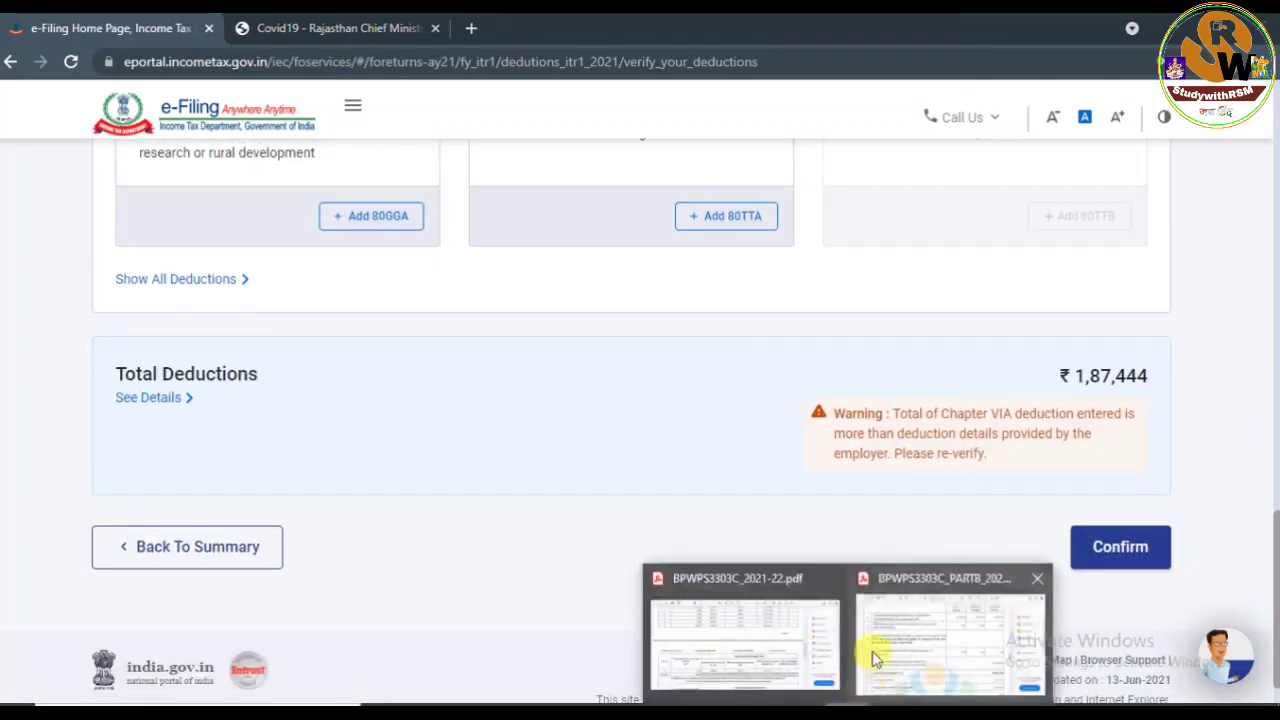
left_click(872, 651)
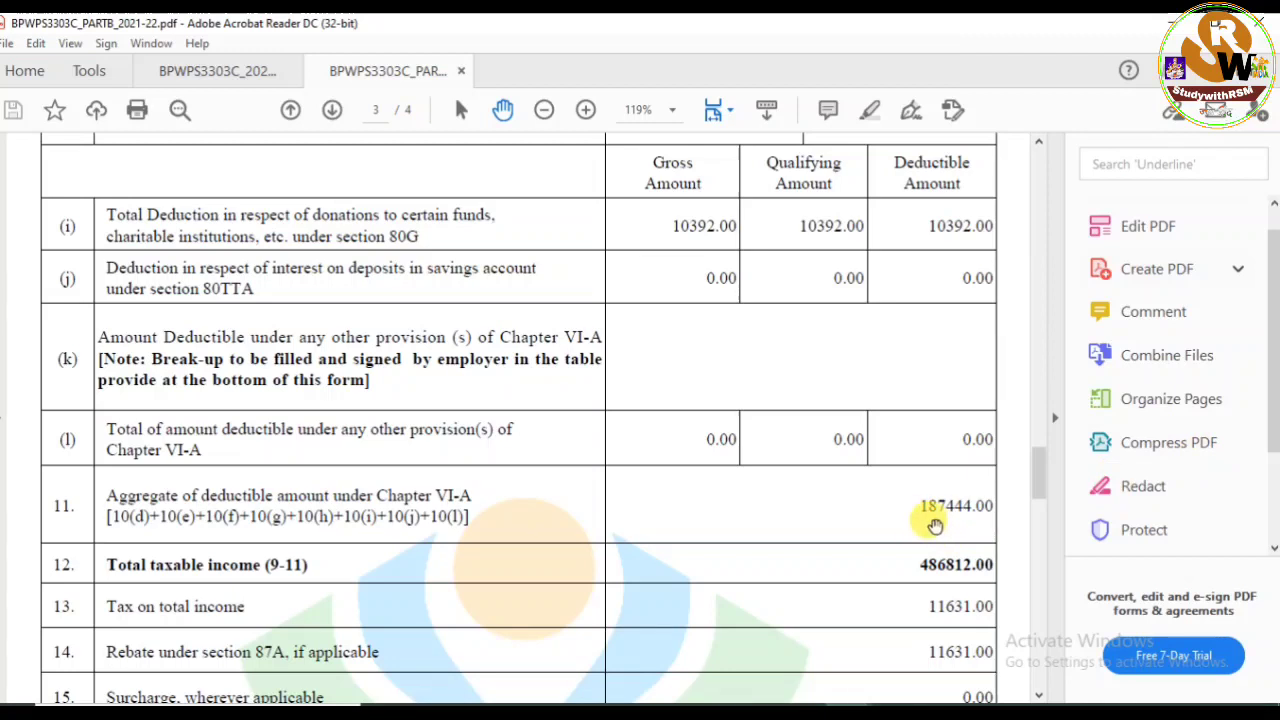
left_click(805, 712)
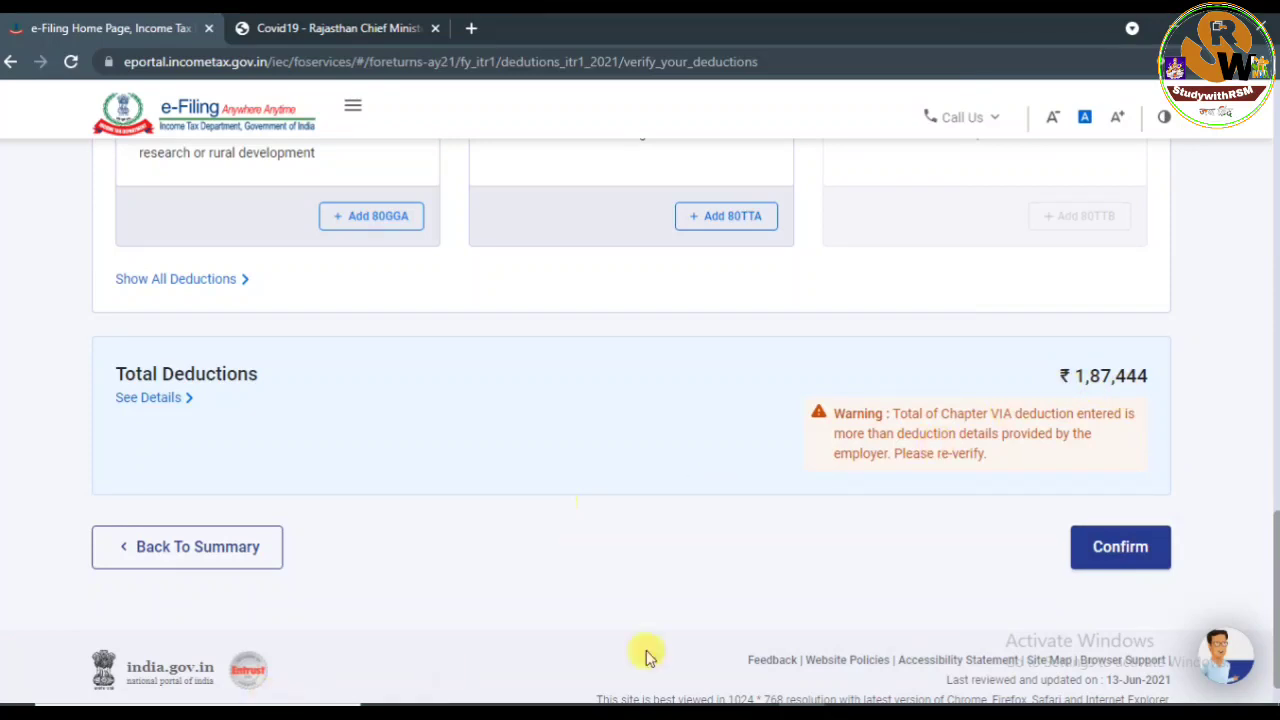
left_click(1121, 552)
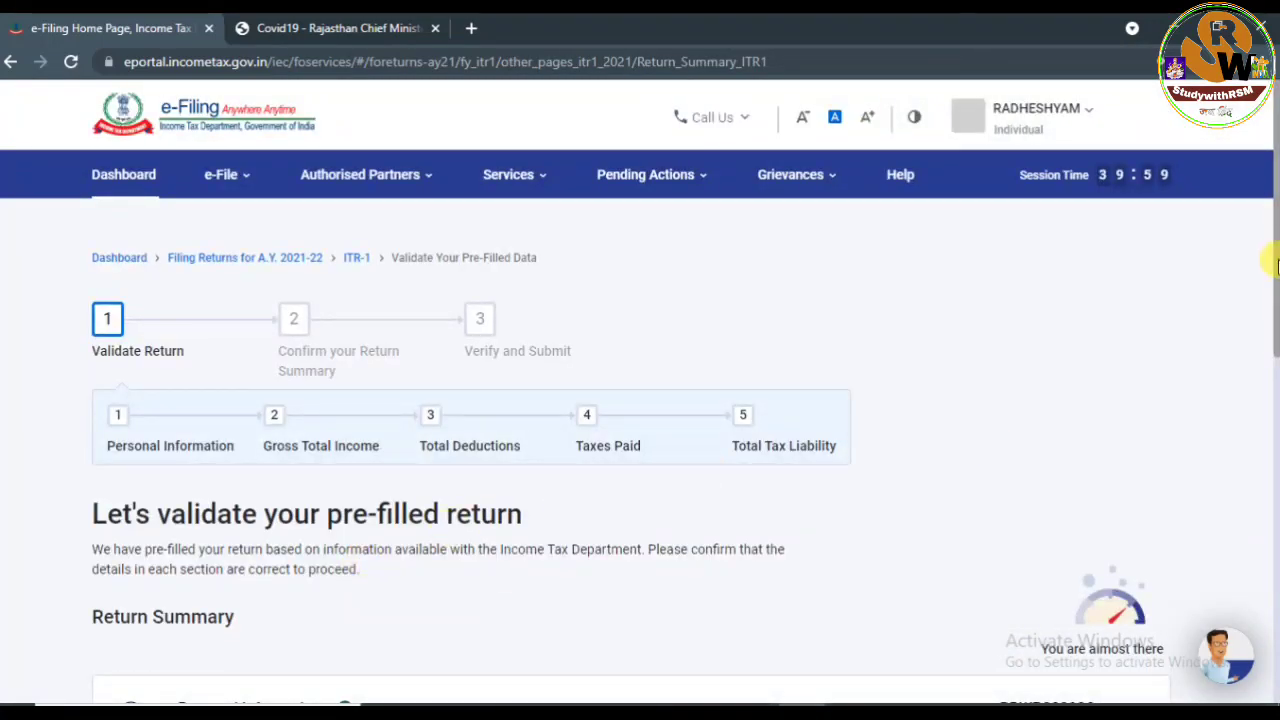
Open Tax Paid and review TDS on salary, adding no new deductor entry.
left_click_drag(1277, 250, 1274, 504)
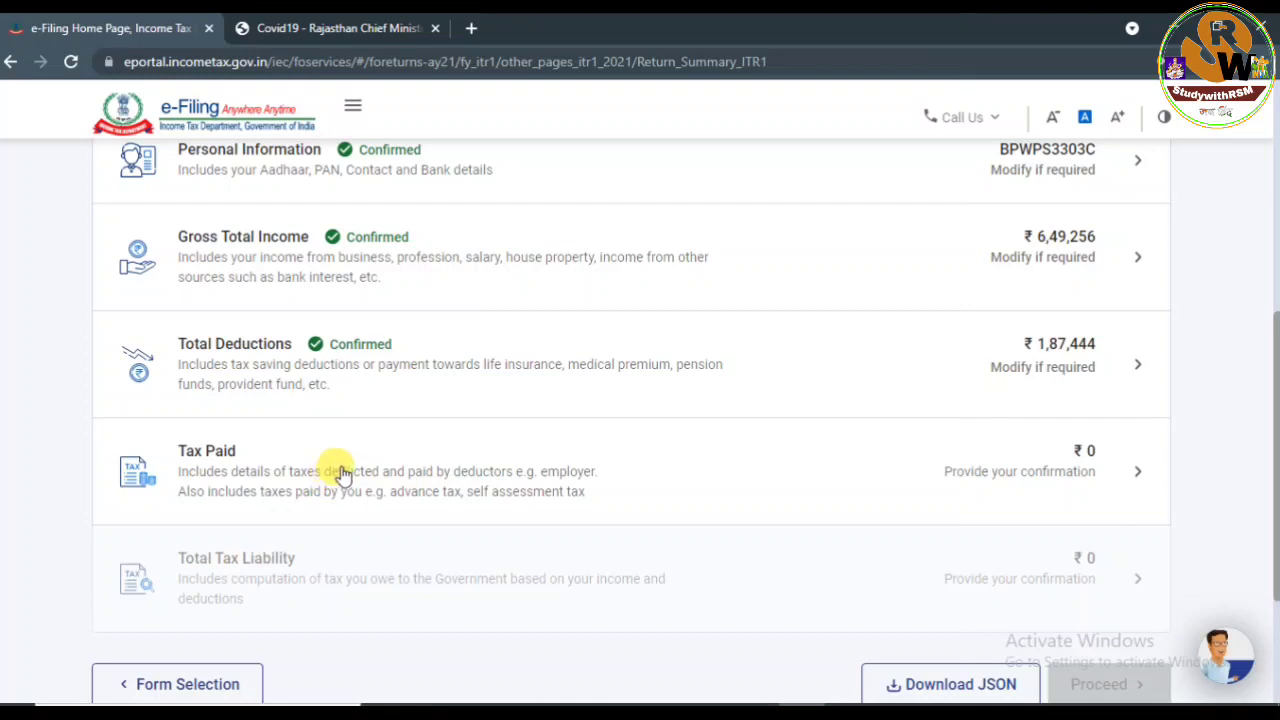
left_click(340, 474)
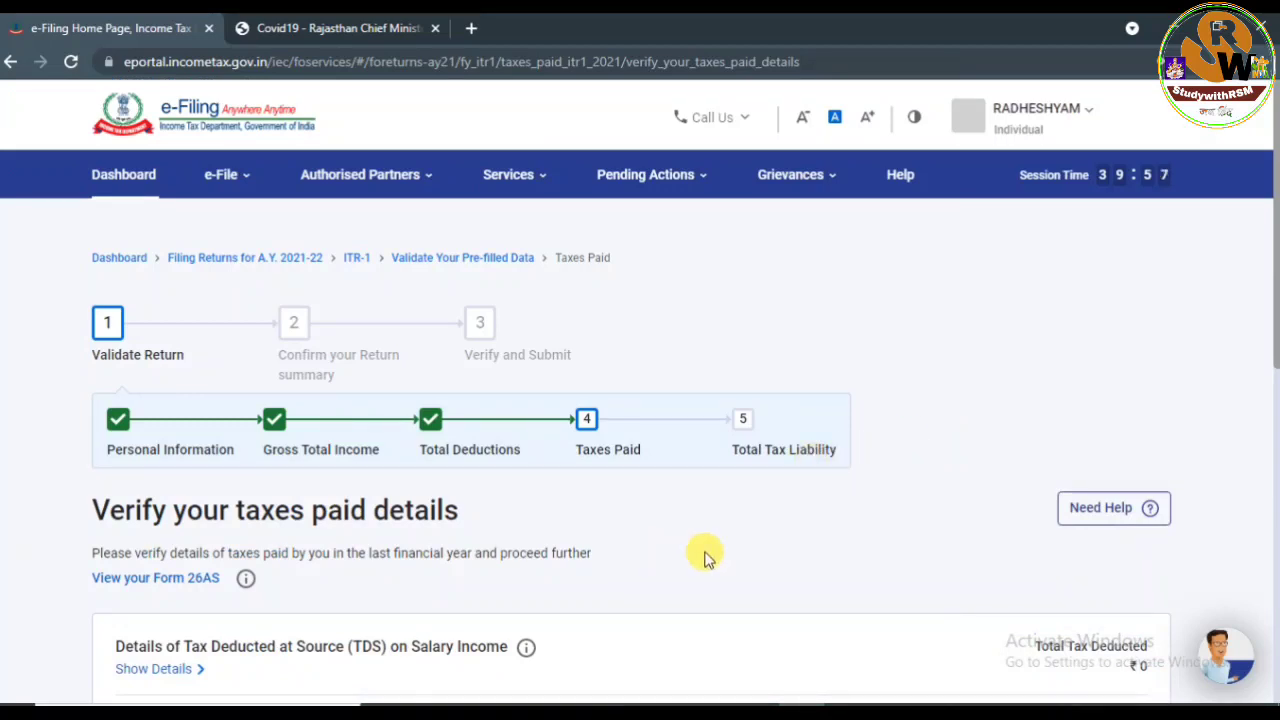
left_click_drag(1268, 287, 1270, 492)
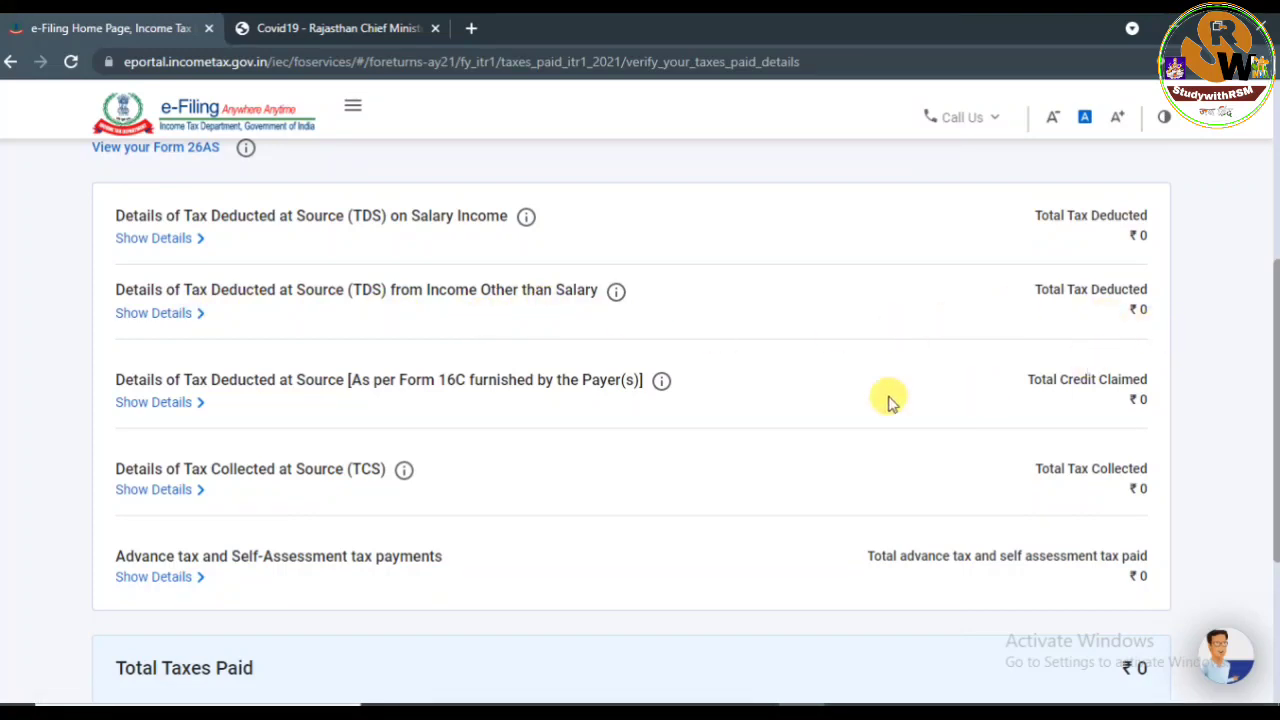
mouse_move(1270, 372)
left_mouse_down()
mouse_move(1270, 455)
mouse_move(1265, 370)
left_mouse_up()
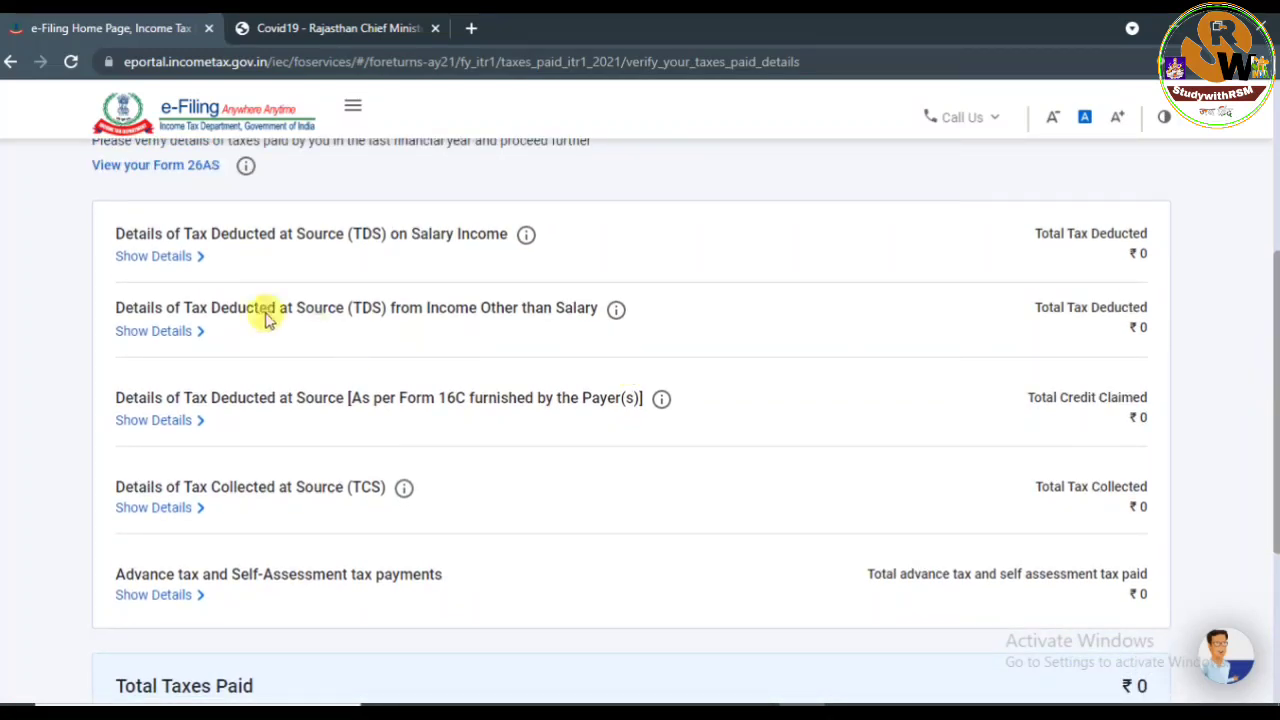
left_click(146, 255)
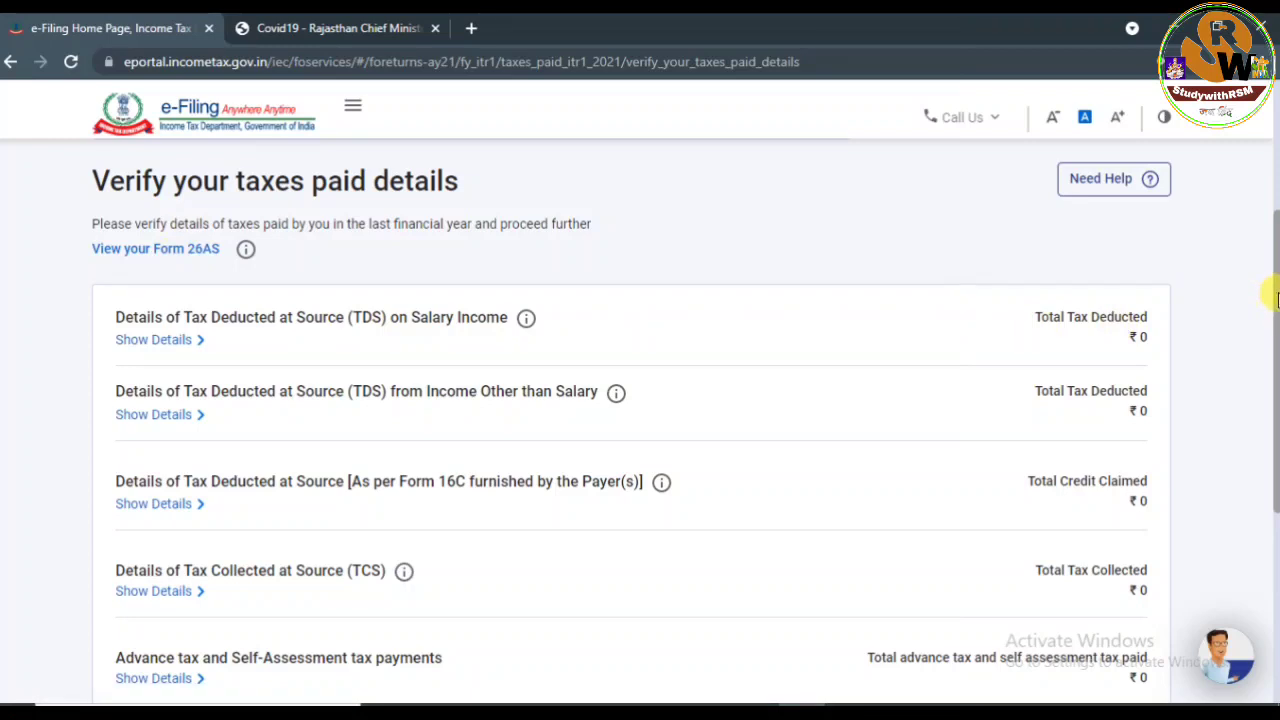
left_click_drag(1276, 298, 1272, 360)
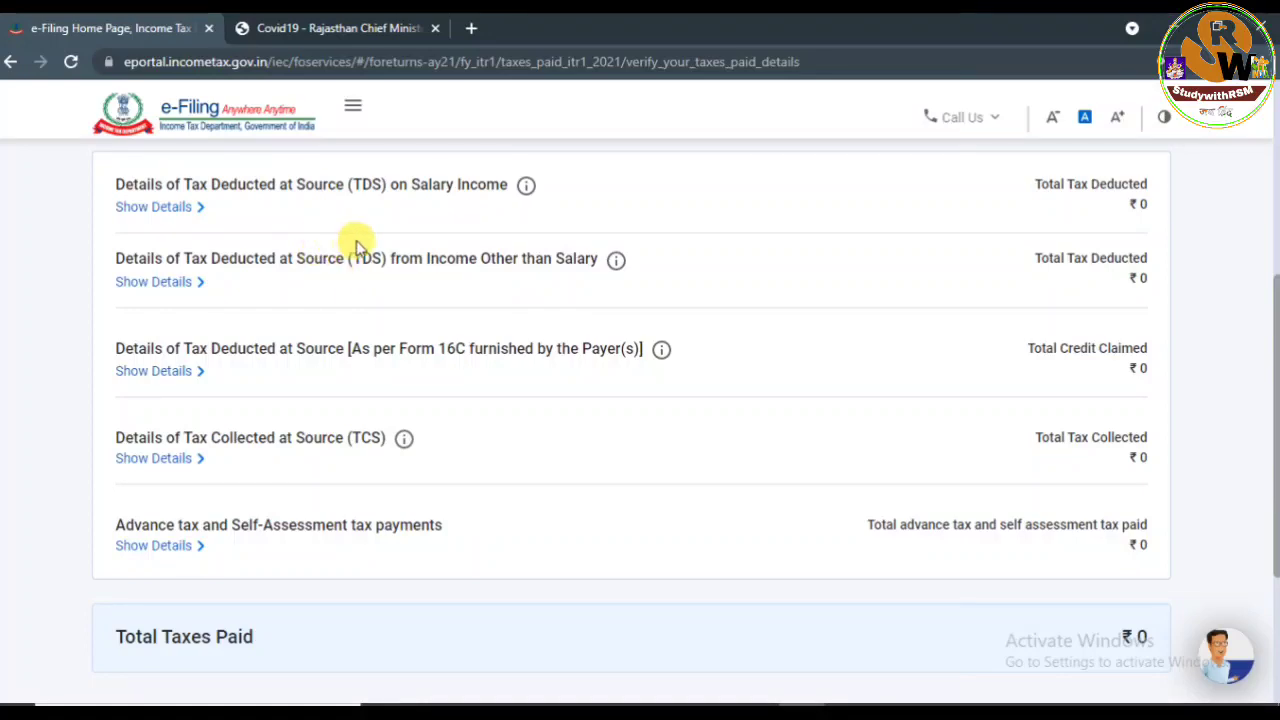
left_click(160, 210)
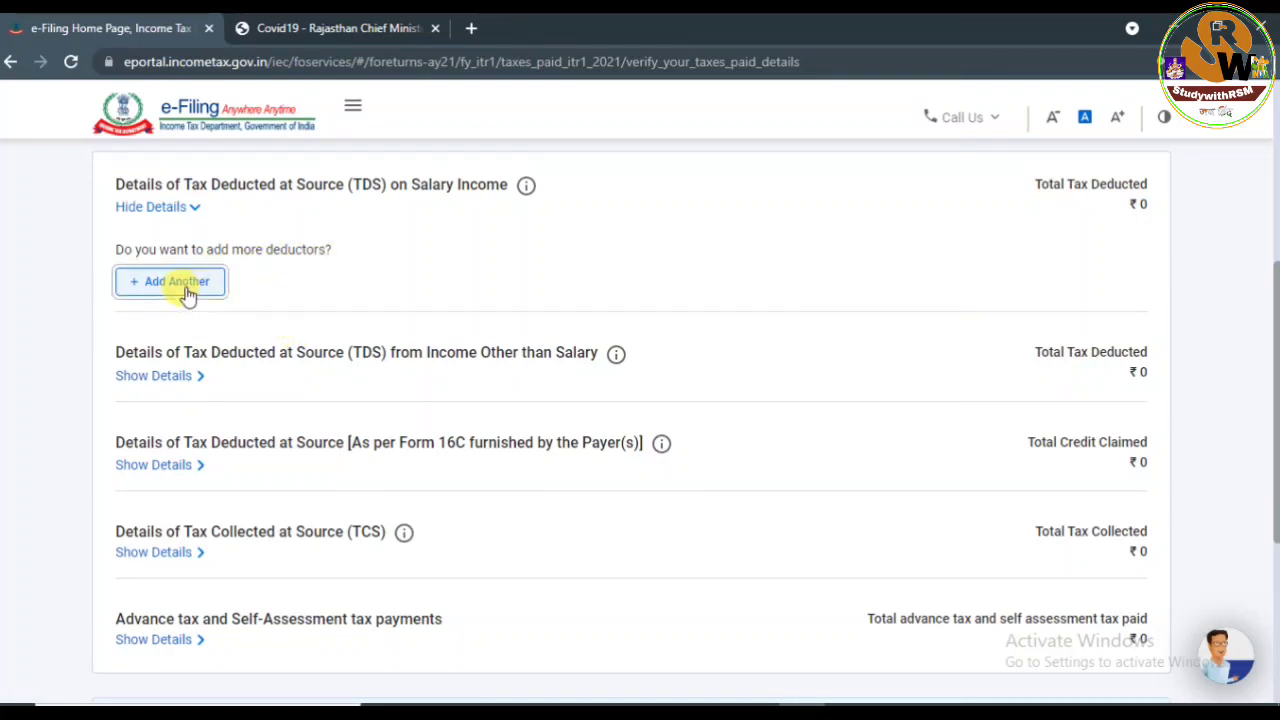
left_click(185, 283)
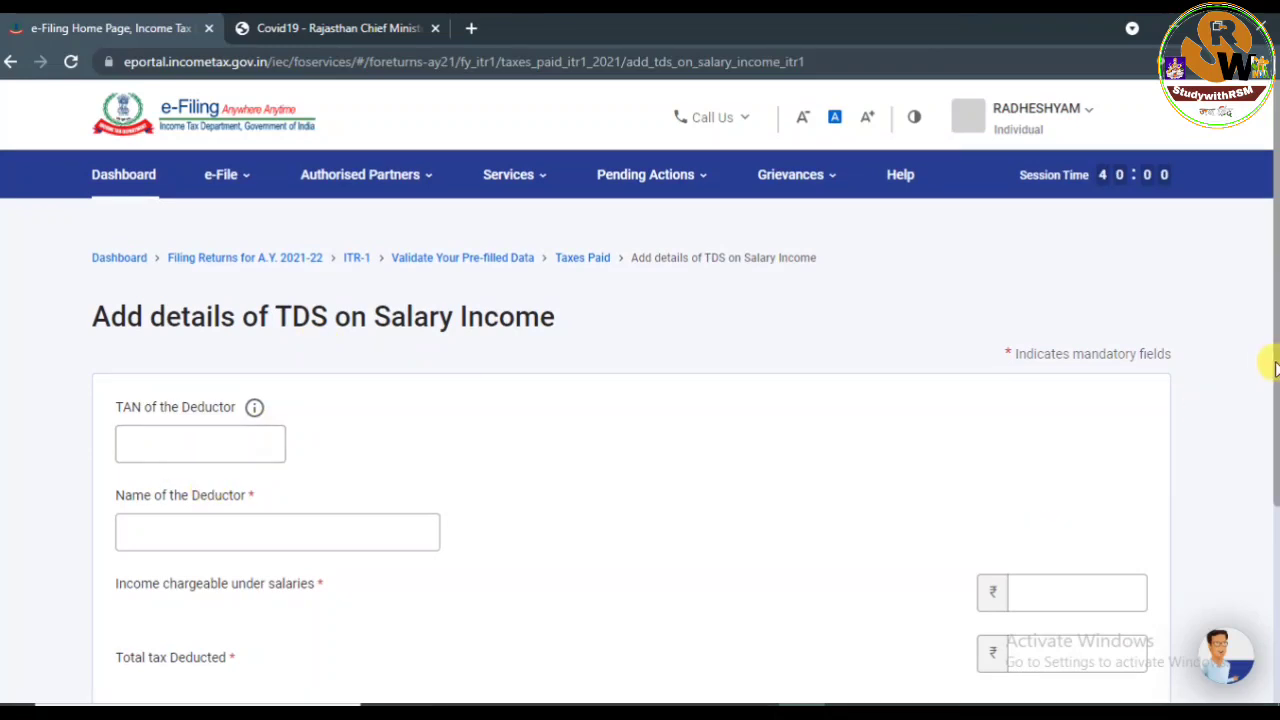
scroll(1275, 363, "down", 2)
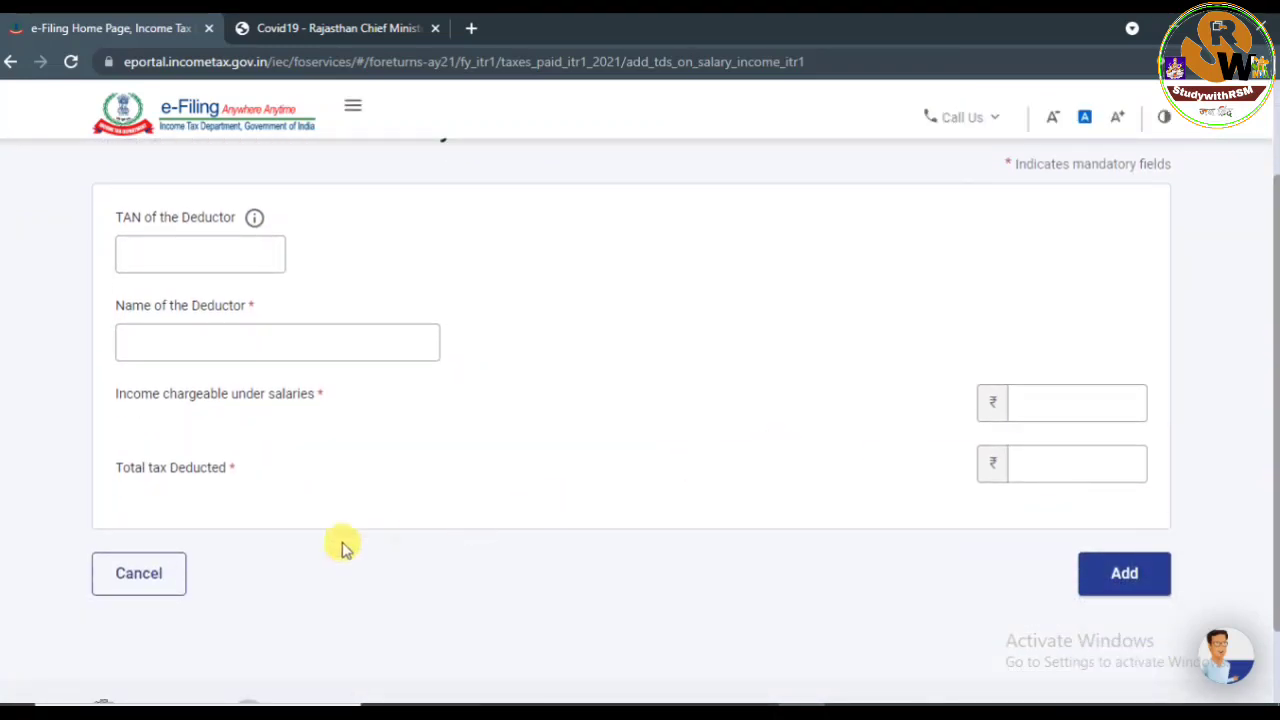
left_click(165, 578)
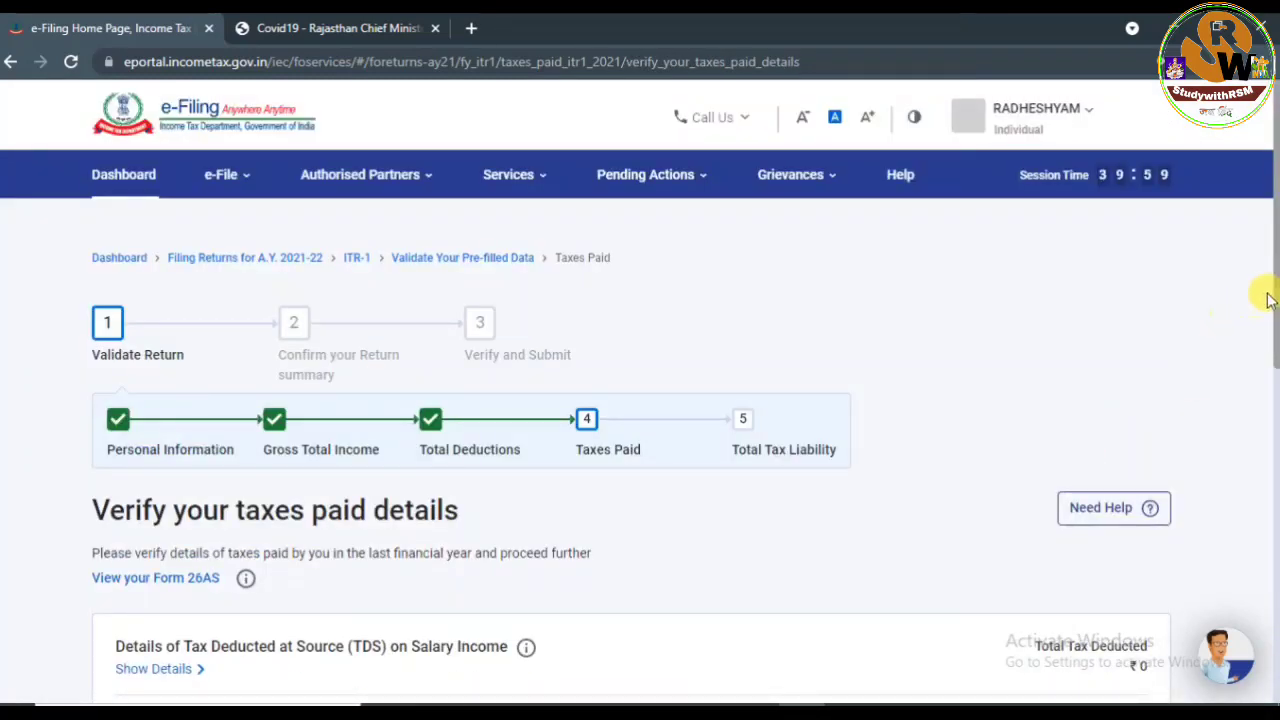
Review advance and self-assessment tax without adding any, and confirm ₹0 taxes paid.
left_click_drag(1270, 278, 1276, 485)
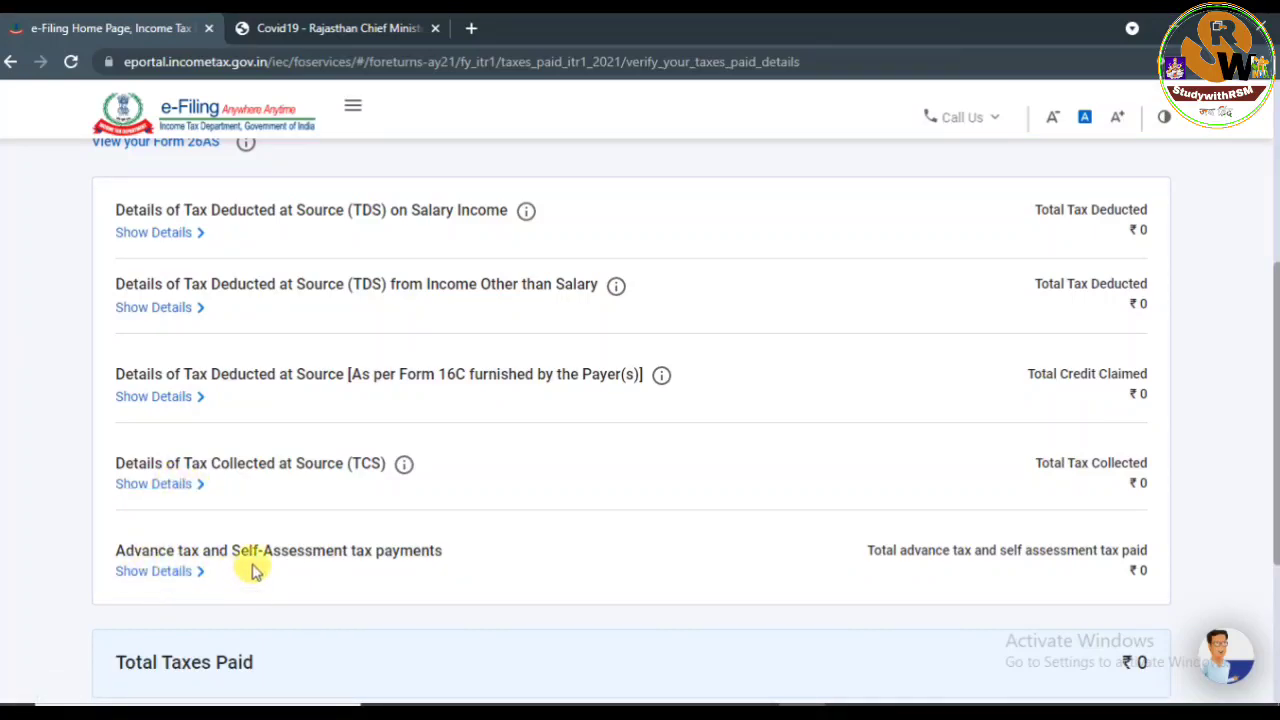
left_click(169, 571)
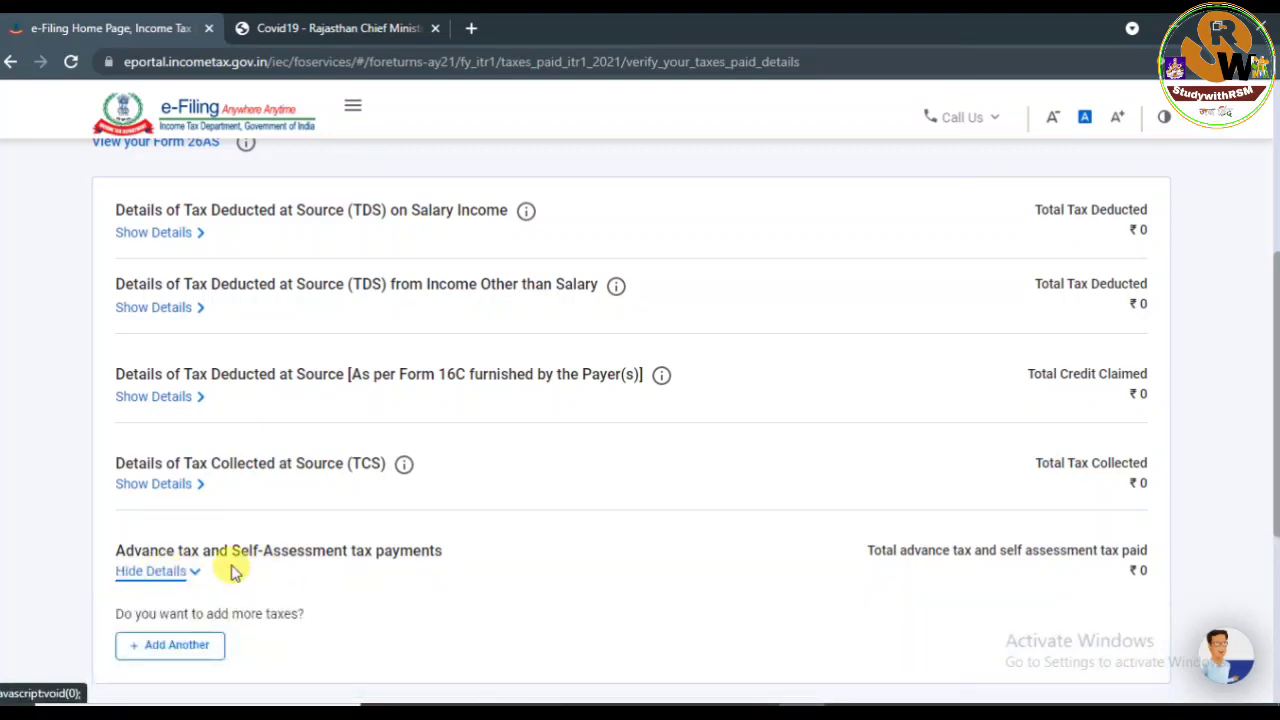
left_click(170, 645)
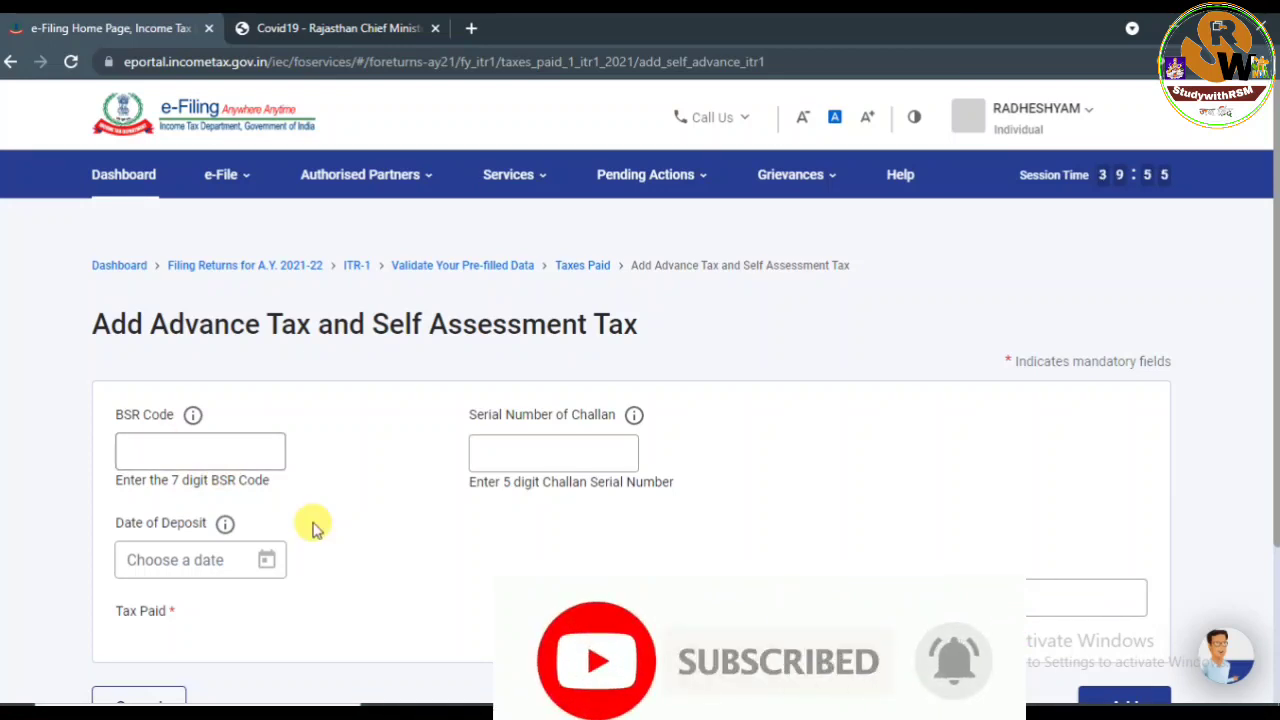
scroll(340, 534, "down", 2)
left_click(130, 541)
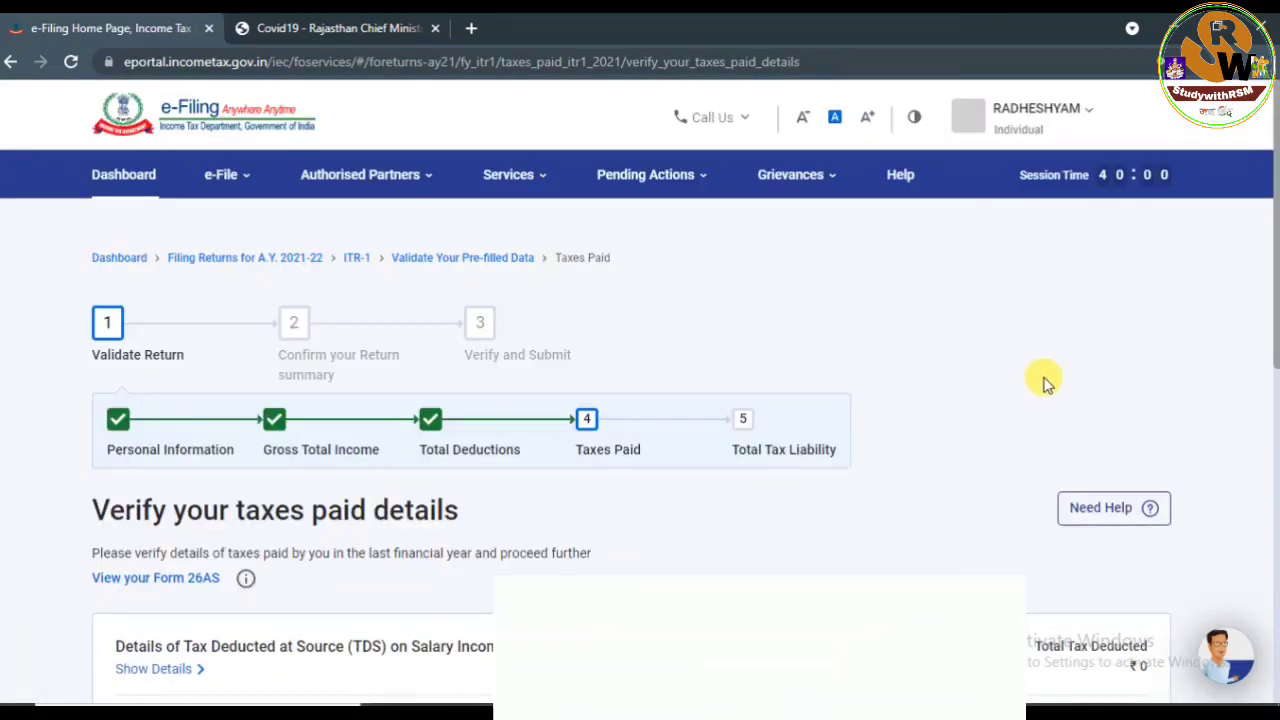
left_click_drag(1270, 257, 1271, 534)
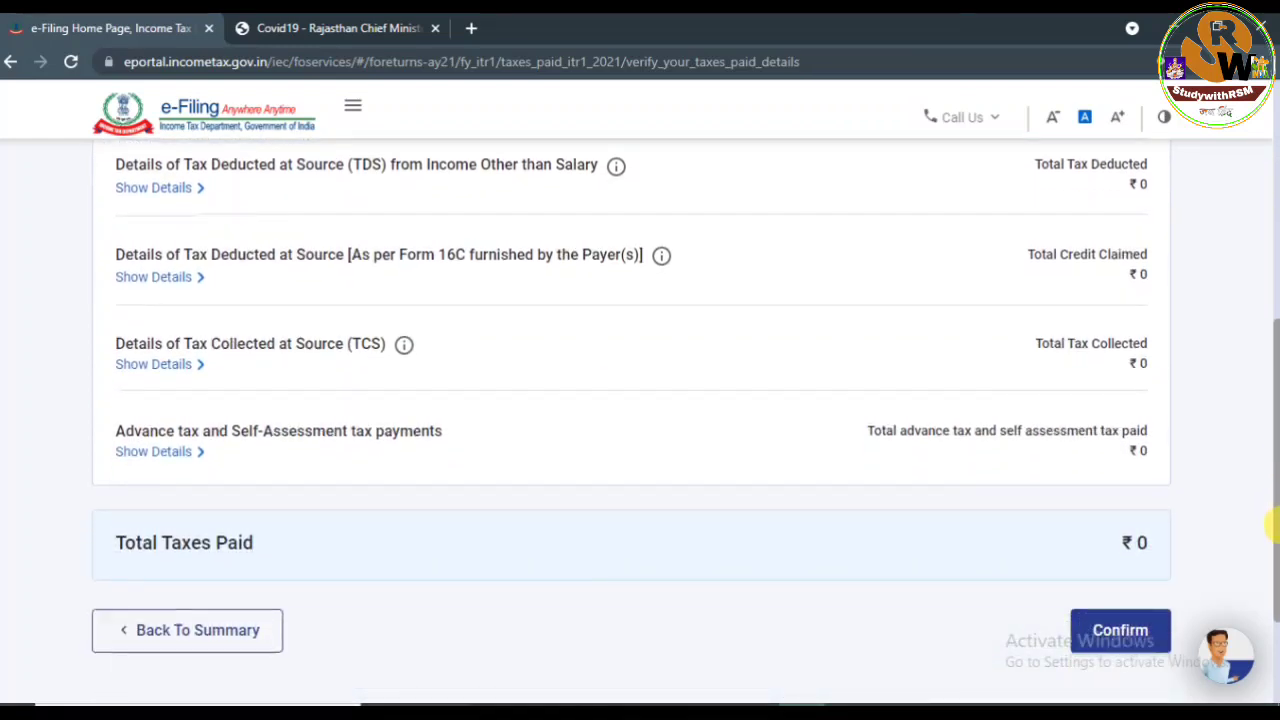
mouse_move(1222, 665)
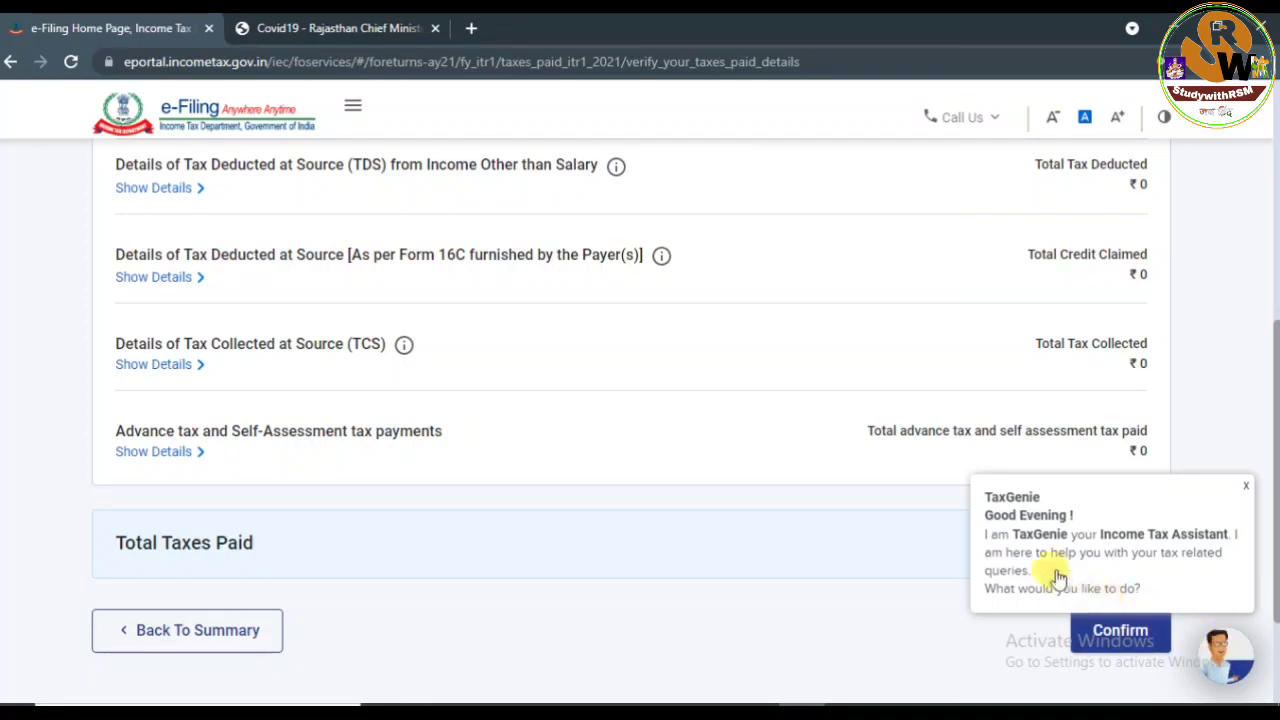
left_click(1108, 632)
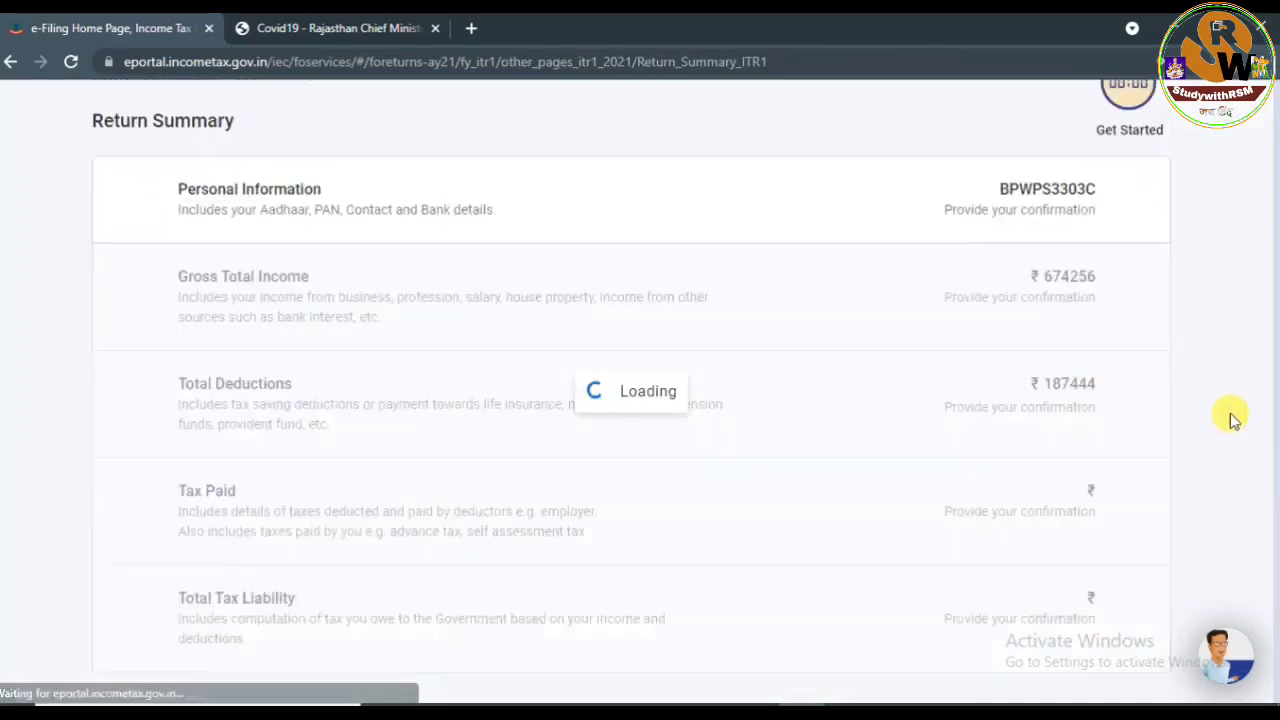
Review tax liability: income ₹4,86,810, tax ₹11,841 fully rebated under 87A.
left_click_drag(1275, 298, 1272, 602)
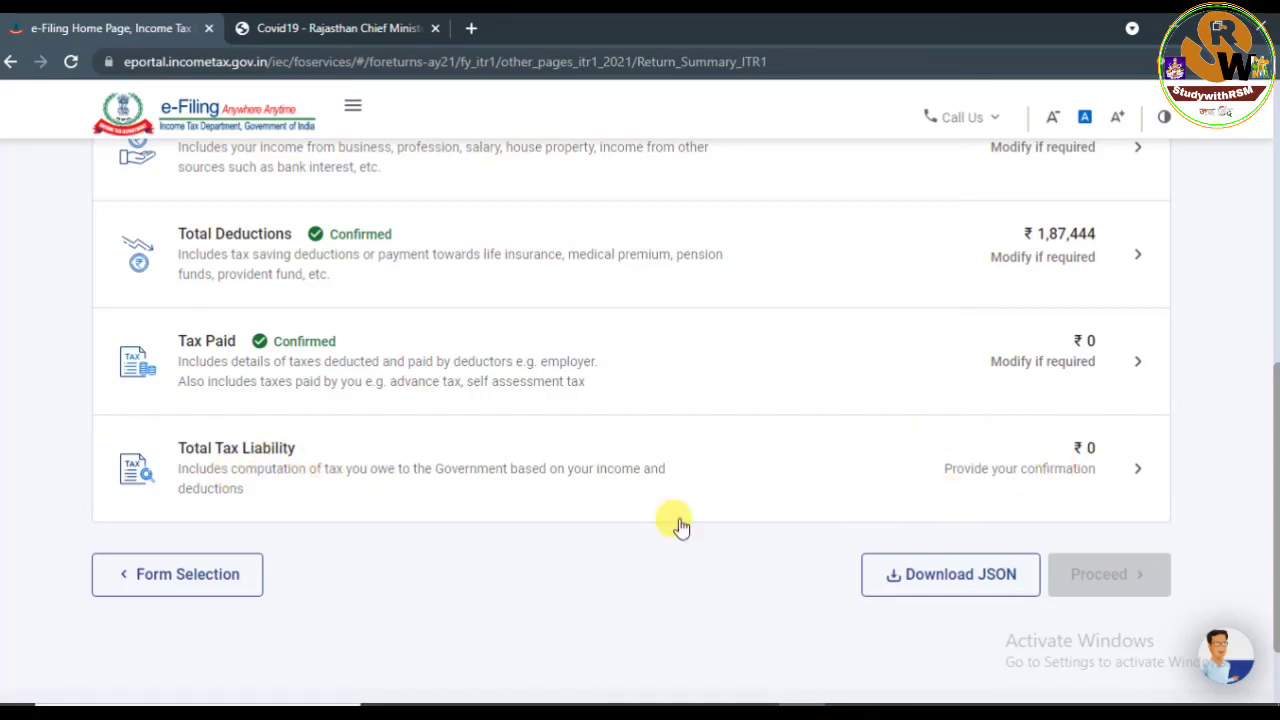
left_click(245, 458)
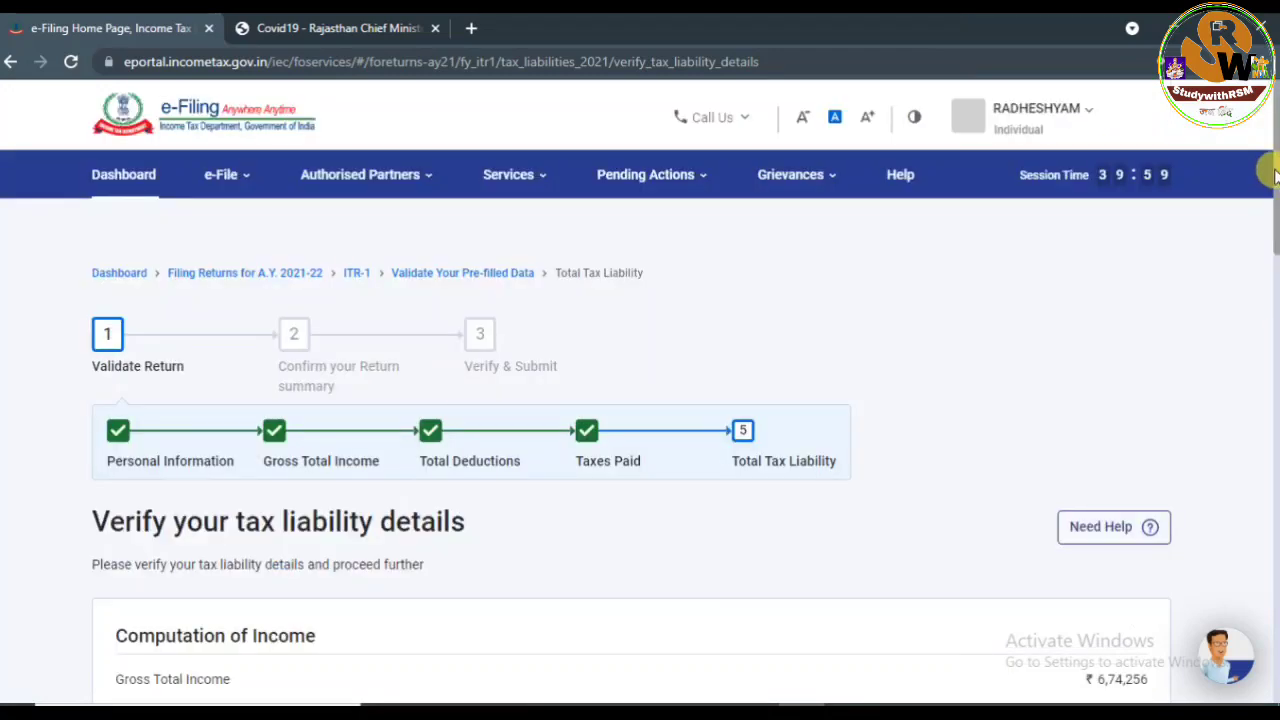
left_click_drag(1270, 165, 1272, 355)
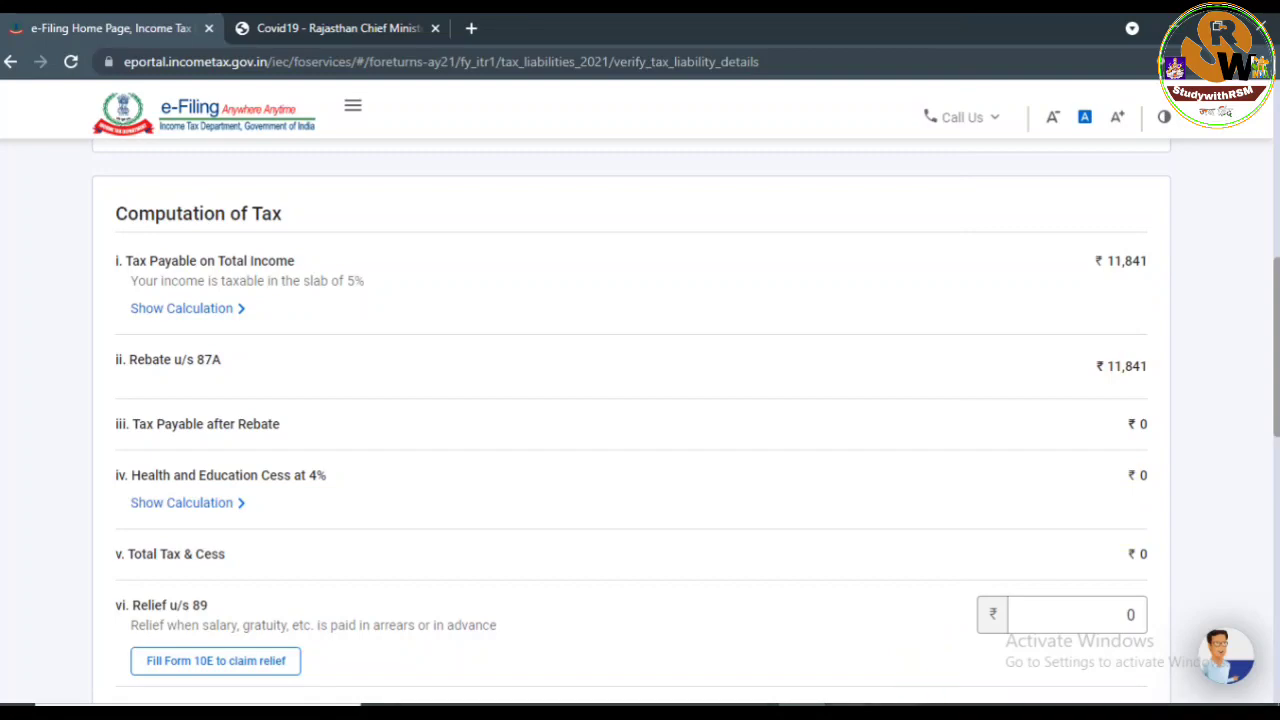
mouse_move(851, 715)
left_click(929, 636)
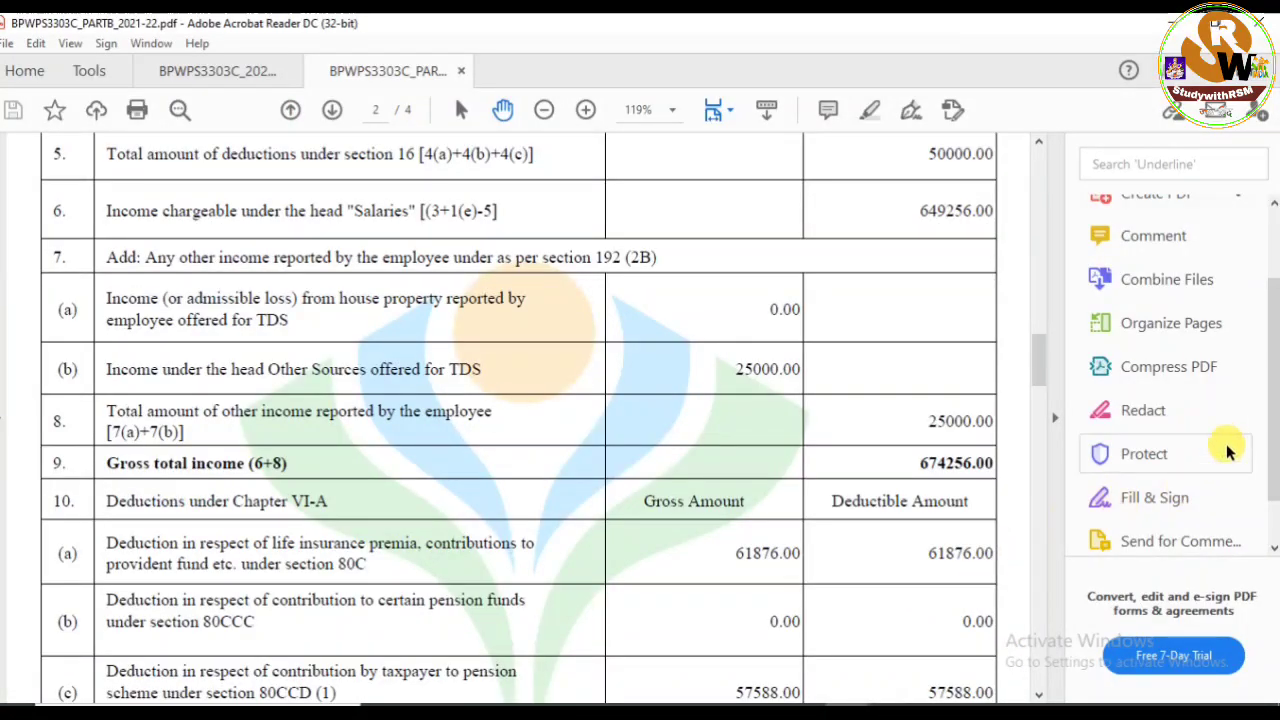
left_click_drag(1037, 349, 1078, 502)
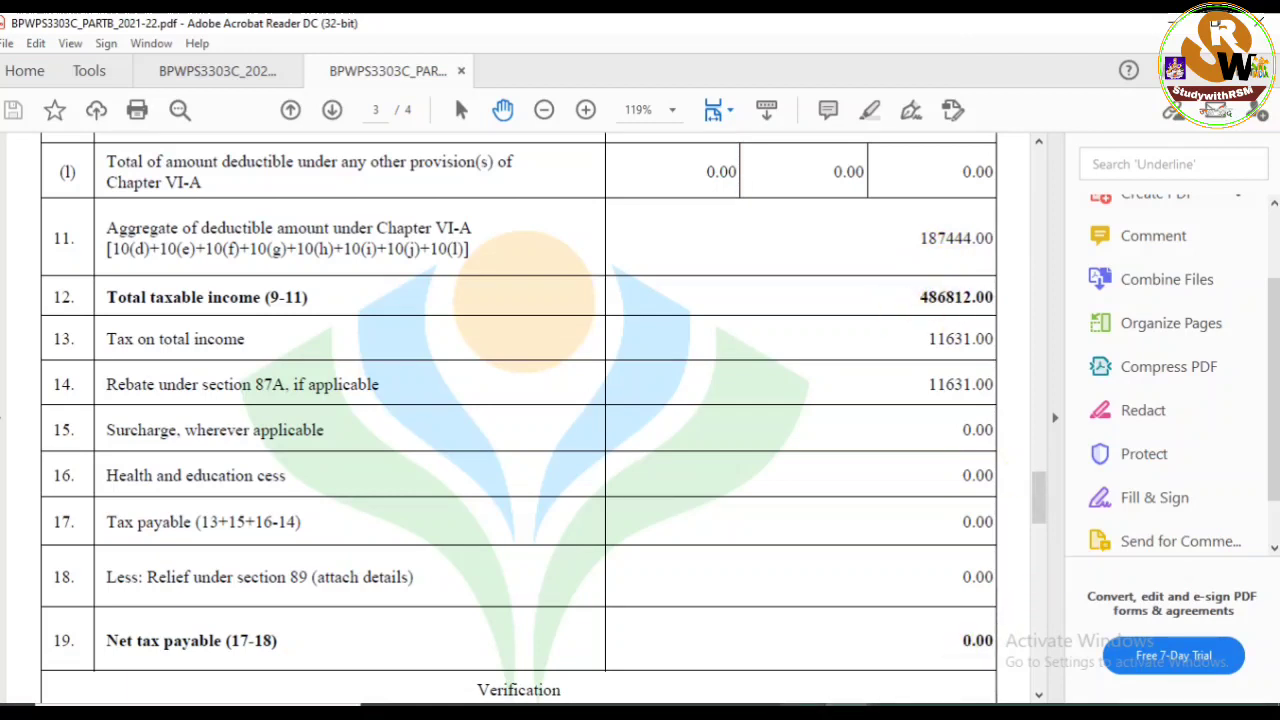
left_click(803, 712)
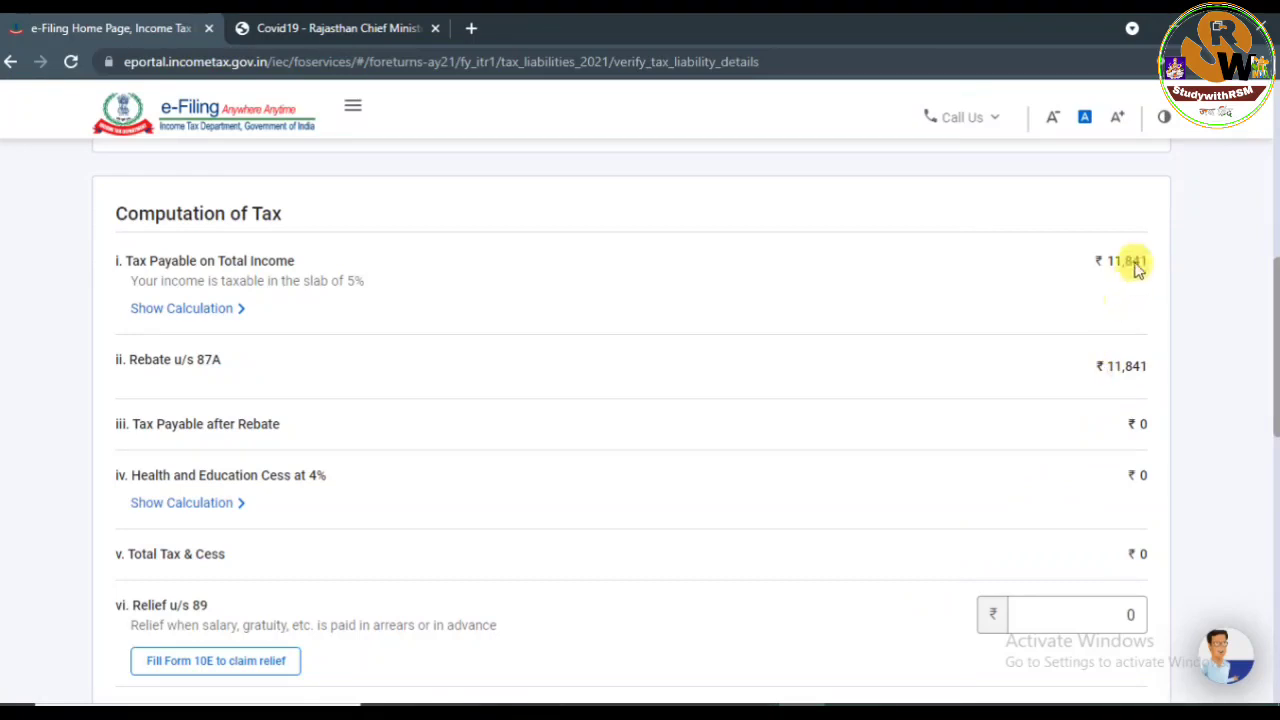
Check the slab-wise tax payable and interest sections, then confirm the ₹0 tax liability.
left_click_drag(1272, 330, 1268, 262)
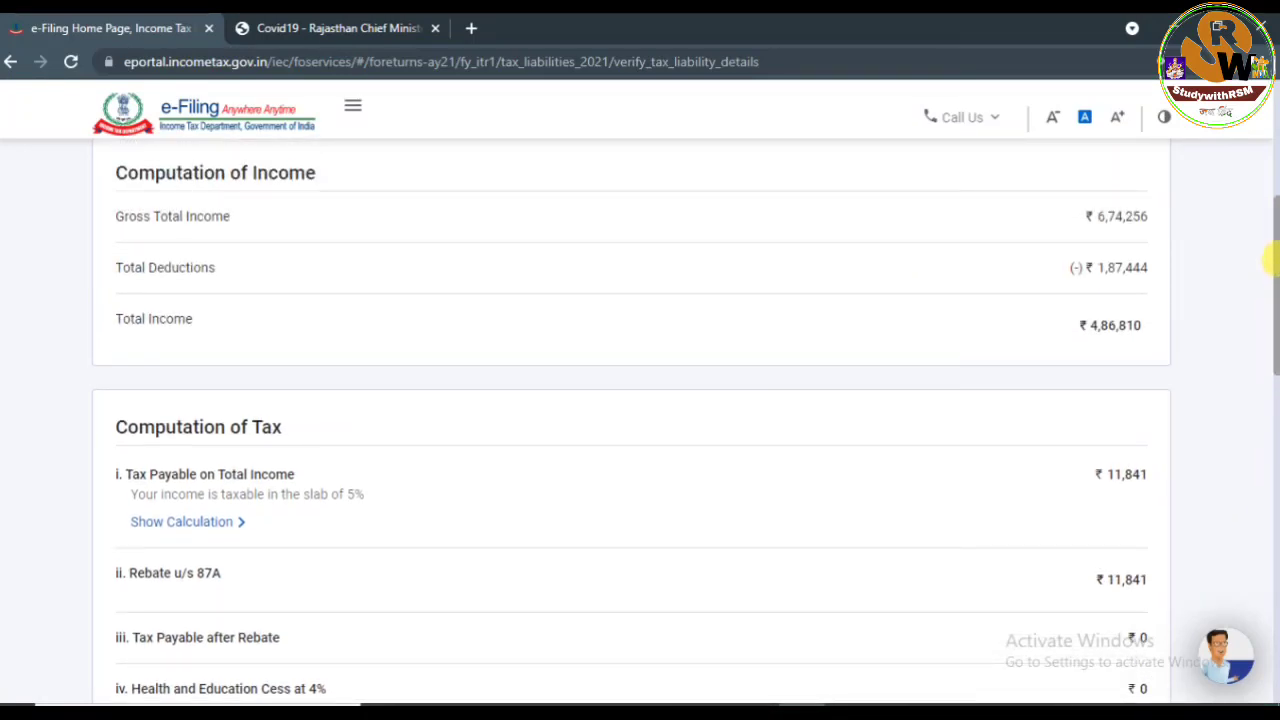
left_click_drag(1268, 259, 1270, 338)
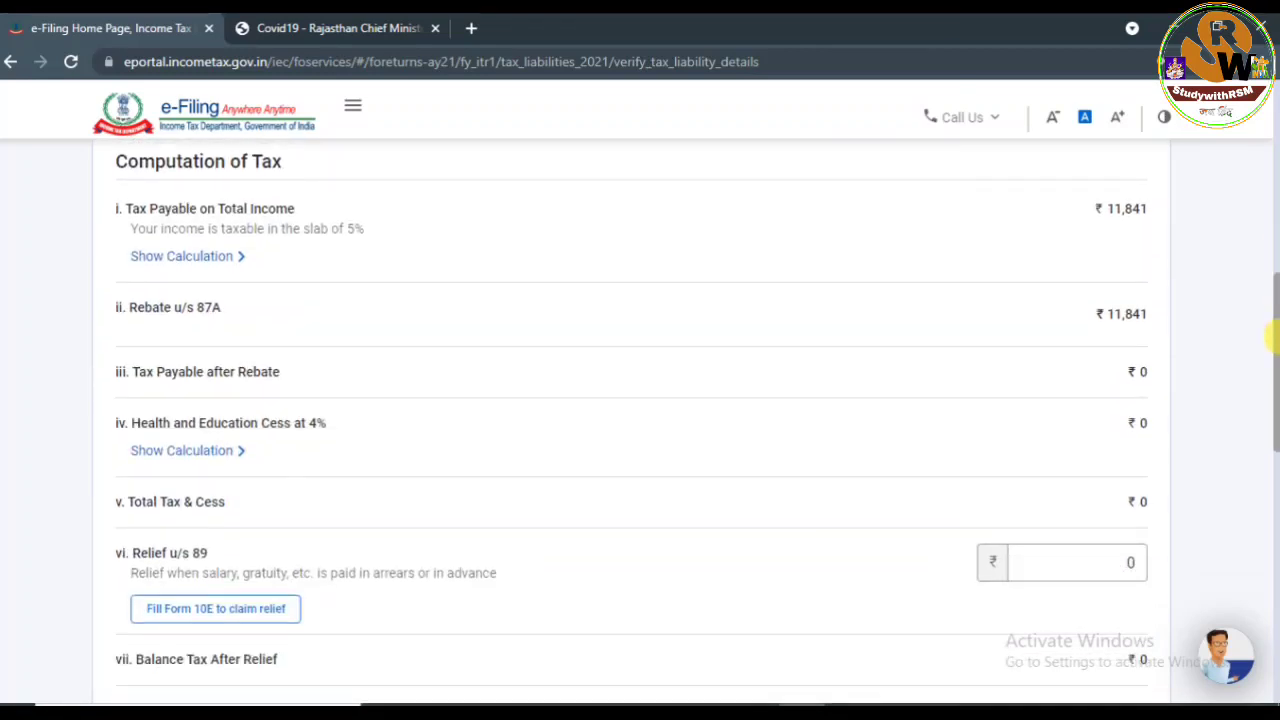
left_click(165, 257)
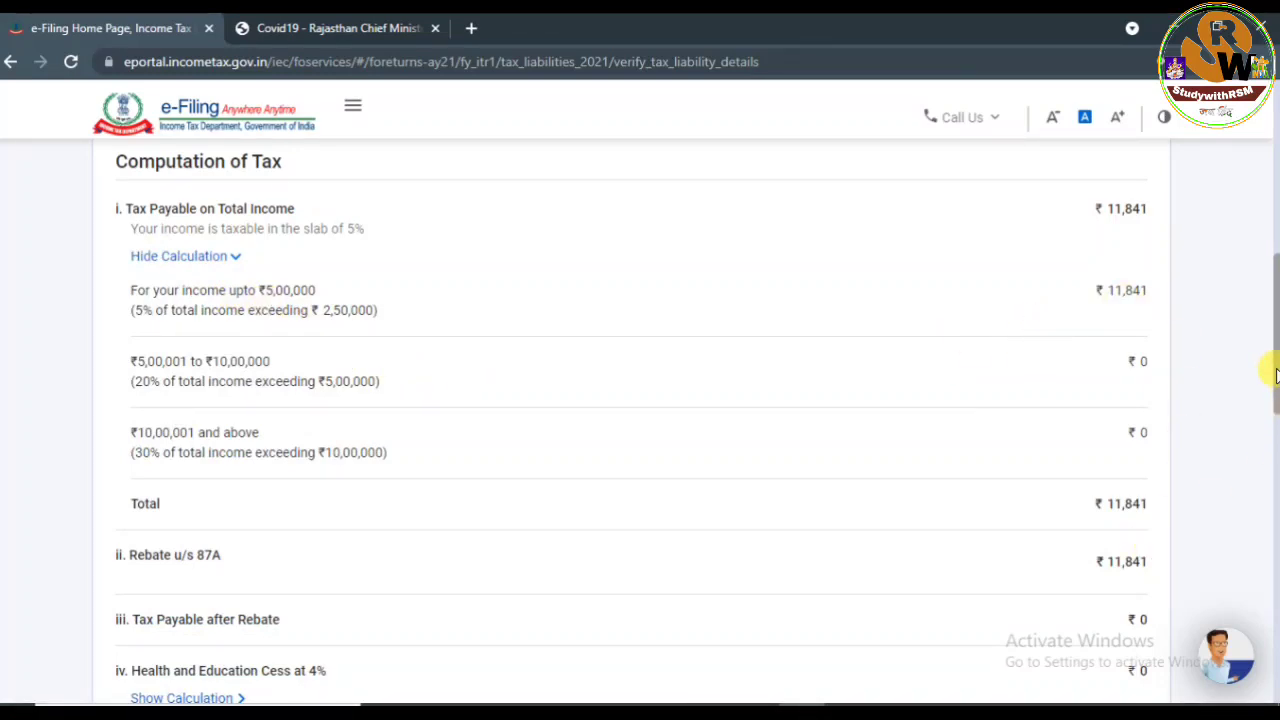
left_click_drag(1275, 374, 1270, 447)
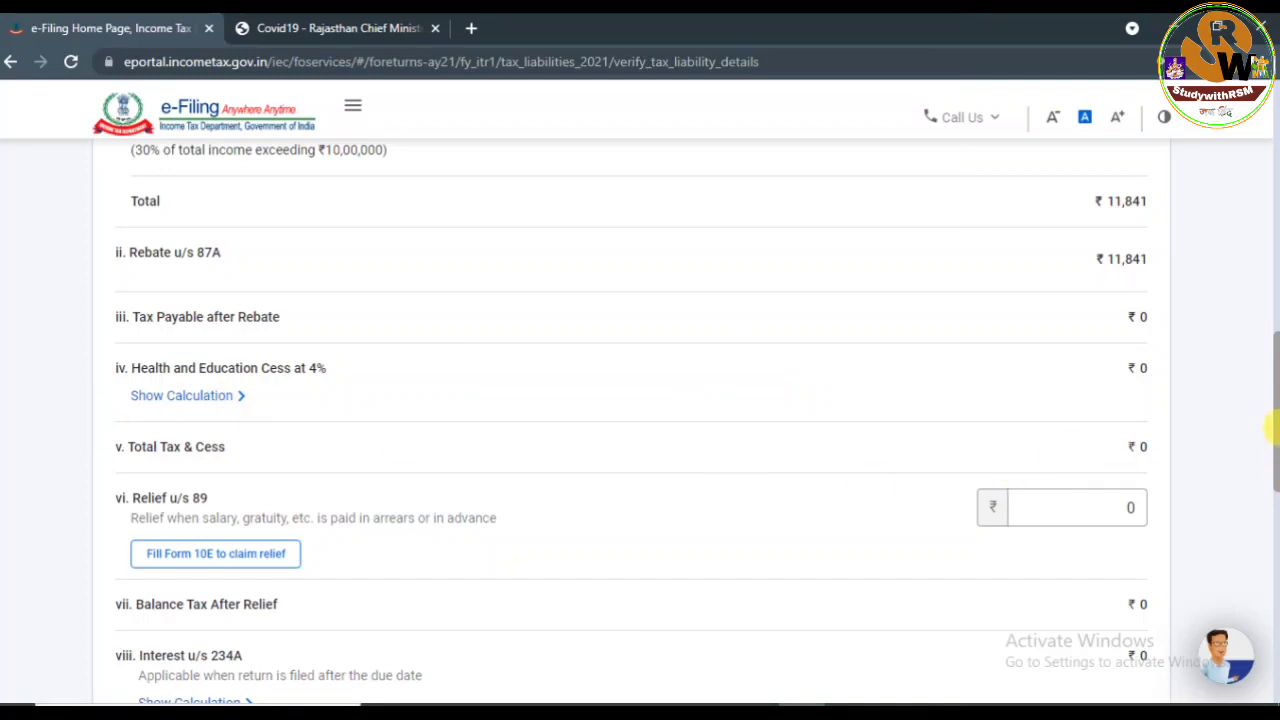
left_click_drag(1270, 428, 1270, 478)
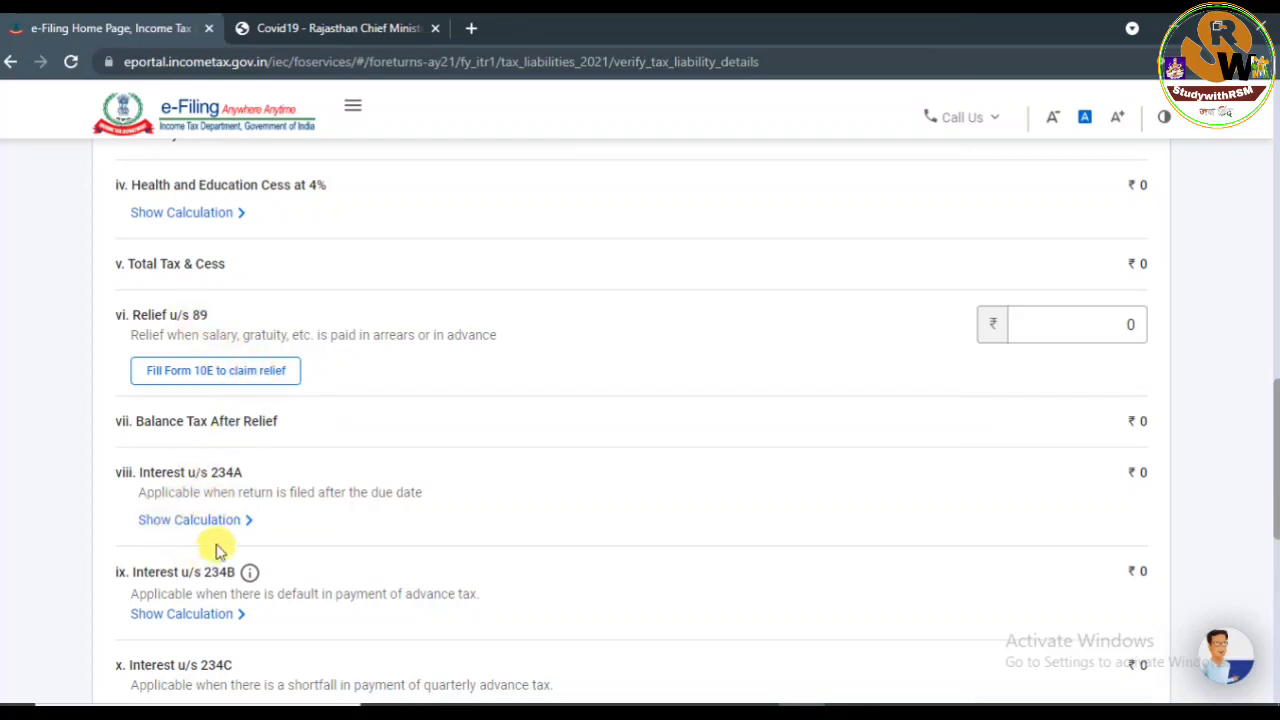
left_click_drag(1277, 432, 1271, 590)
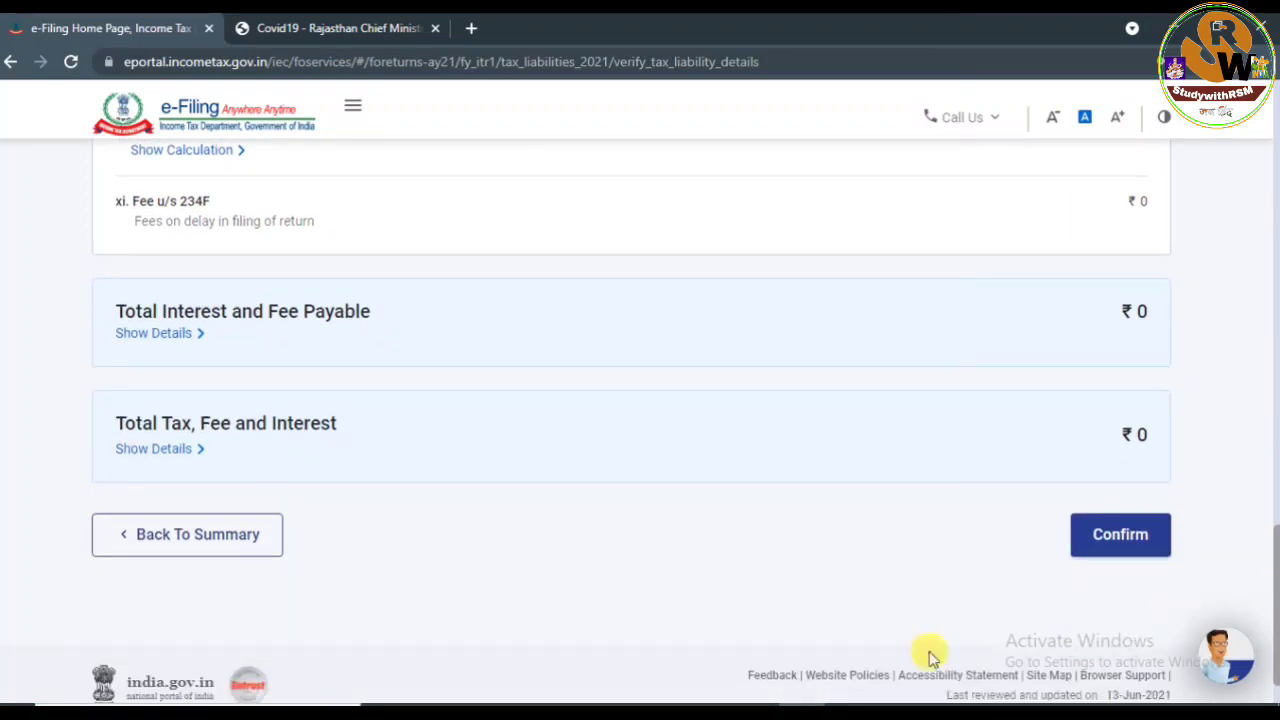
left_click(1105, 537)
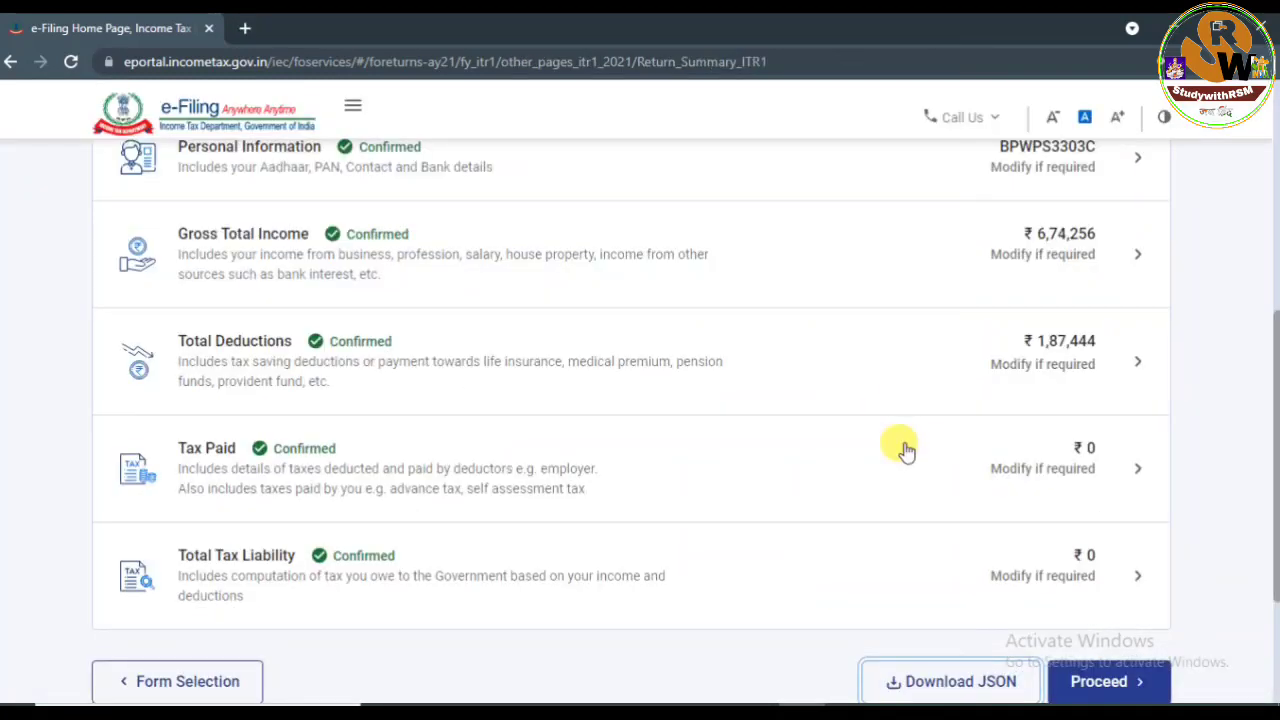
Download the return's JSON file and confirm it heads Chrome's Downloads list under Today.
left_click_drag(1268, 386, 1257, 477)
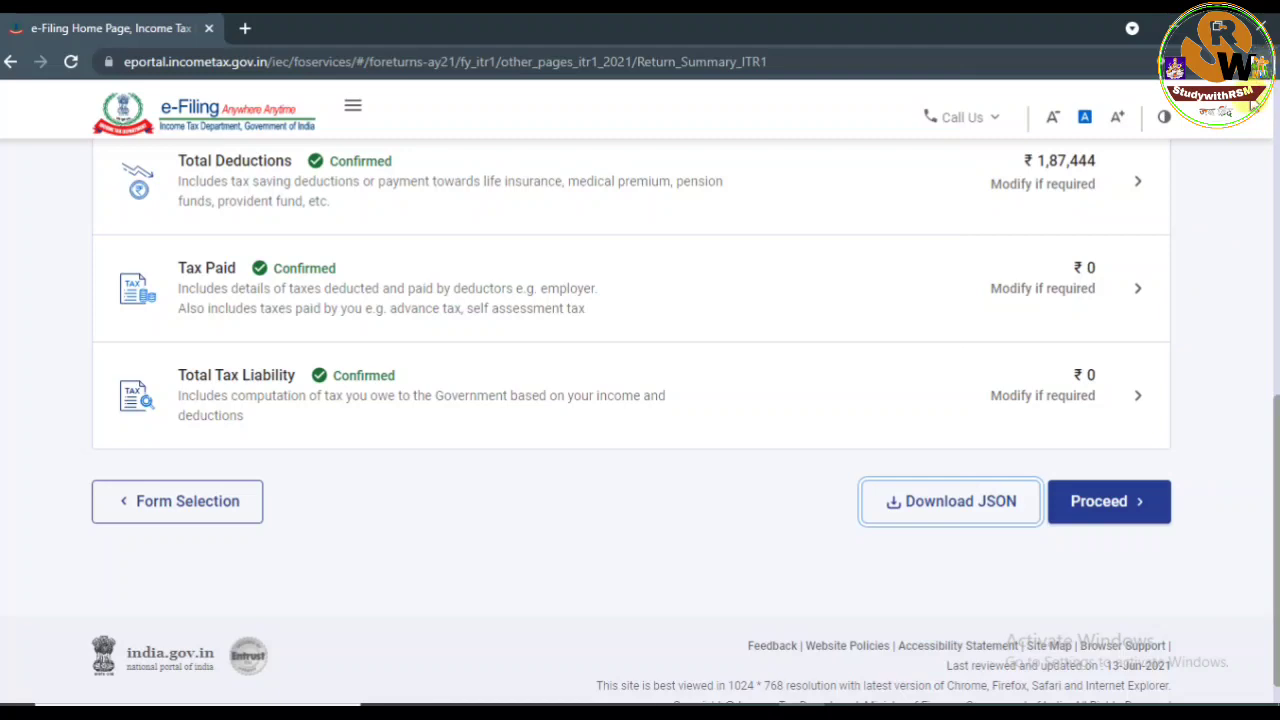
left_click(1262, 61)
left_click(1089, 191)
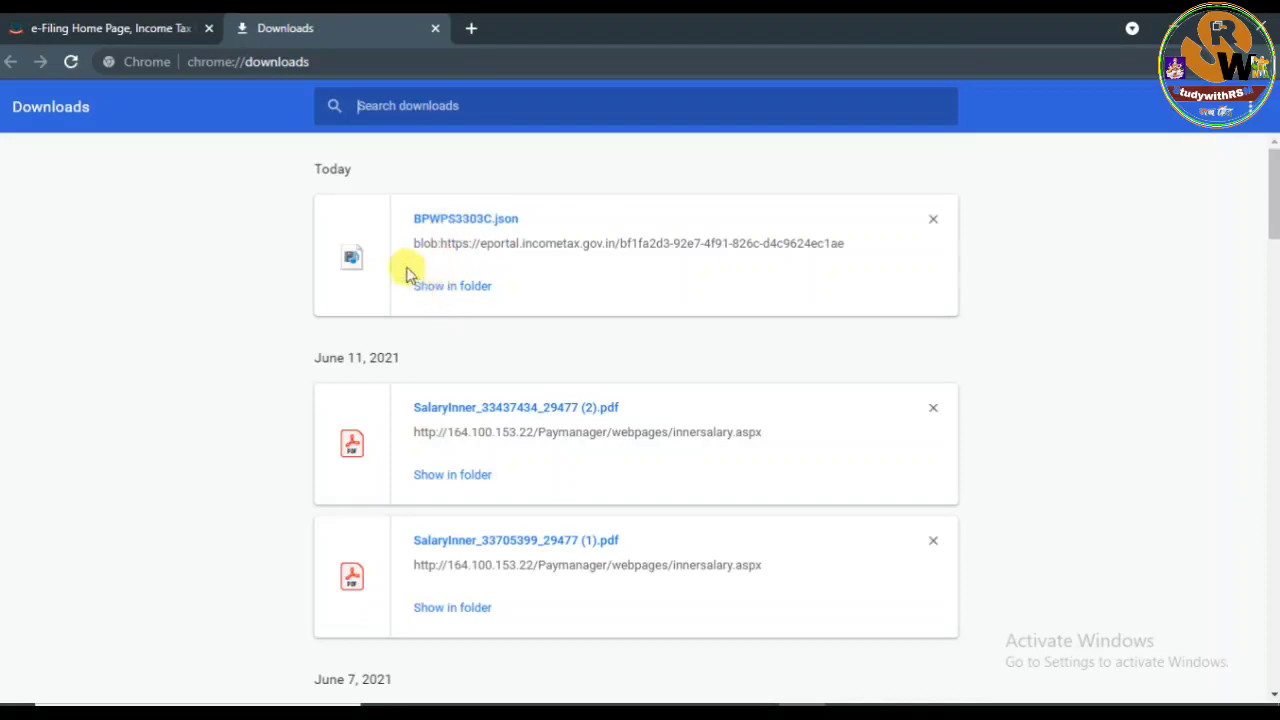
Return to the e-Filing tab and continue to the Tax Summary showing ₹0 payable.
left_click(100, 27)
left_click(1098, 503)
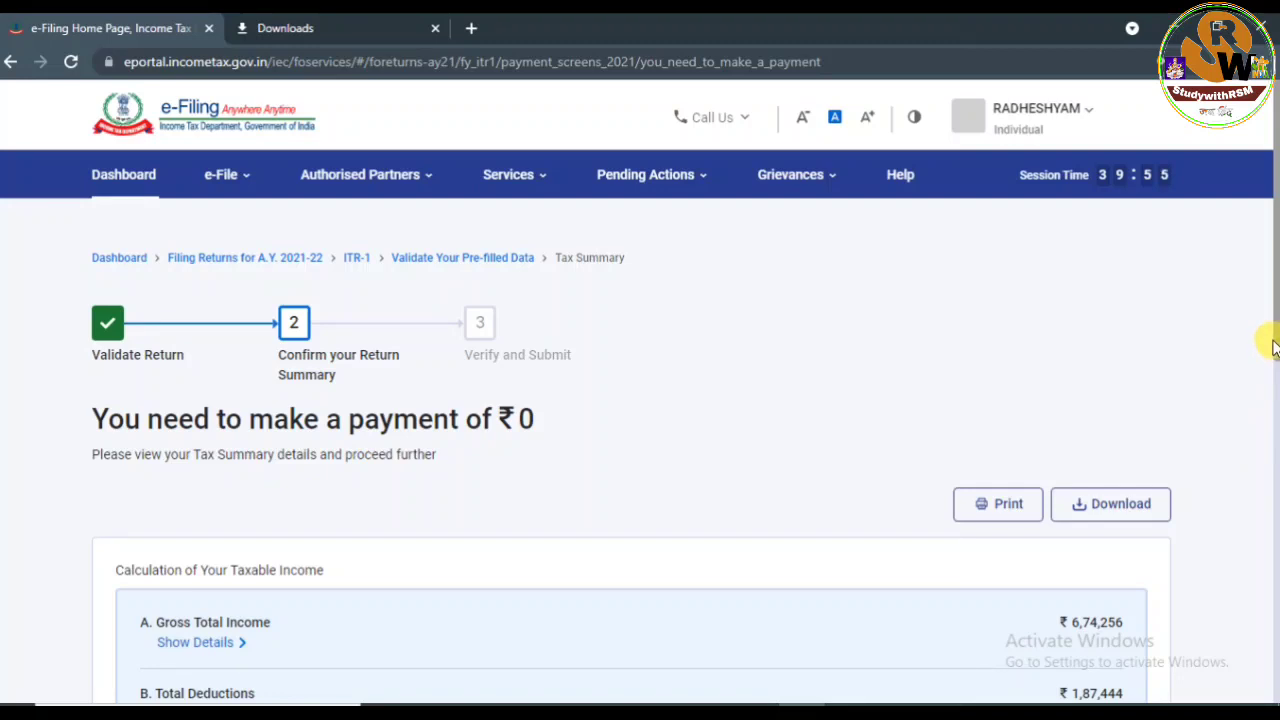
Save the tax summary as summary.pdf, review its details, and move on to Preview Return.
left_click_drag(1278, 334, 1274, 478)
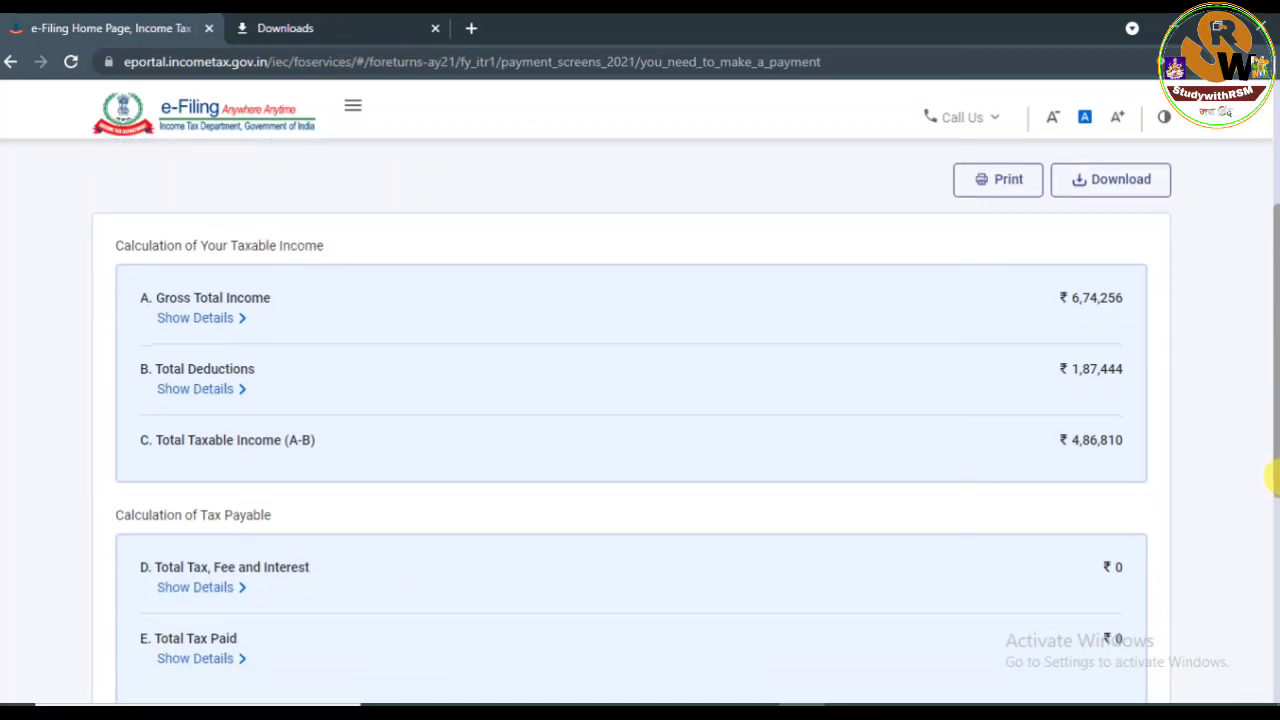
left_click(1085, 184)
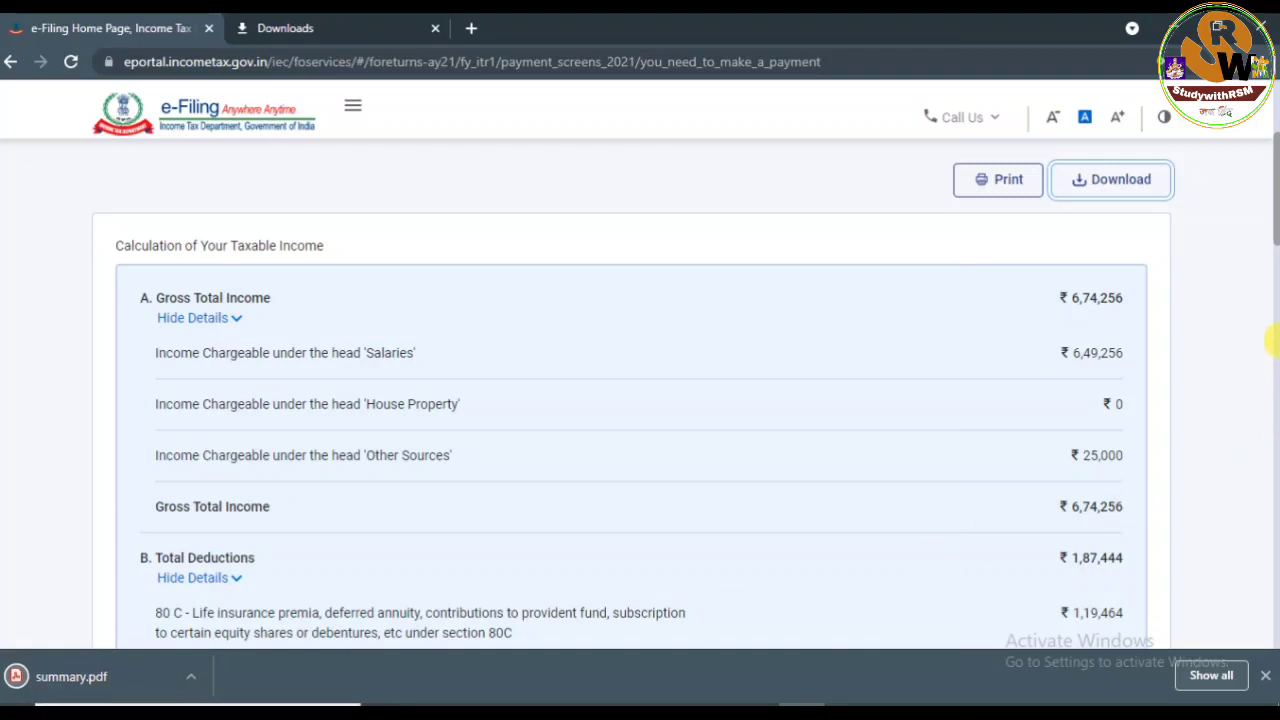
left_click_drag(1275, 217, 1274, 626)
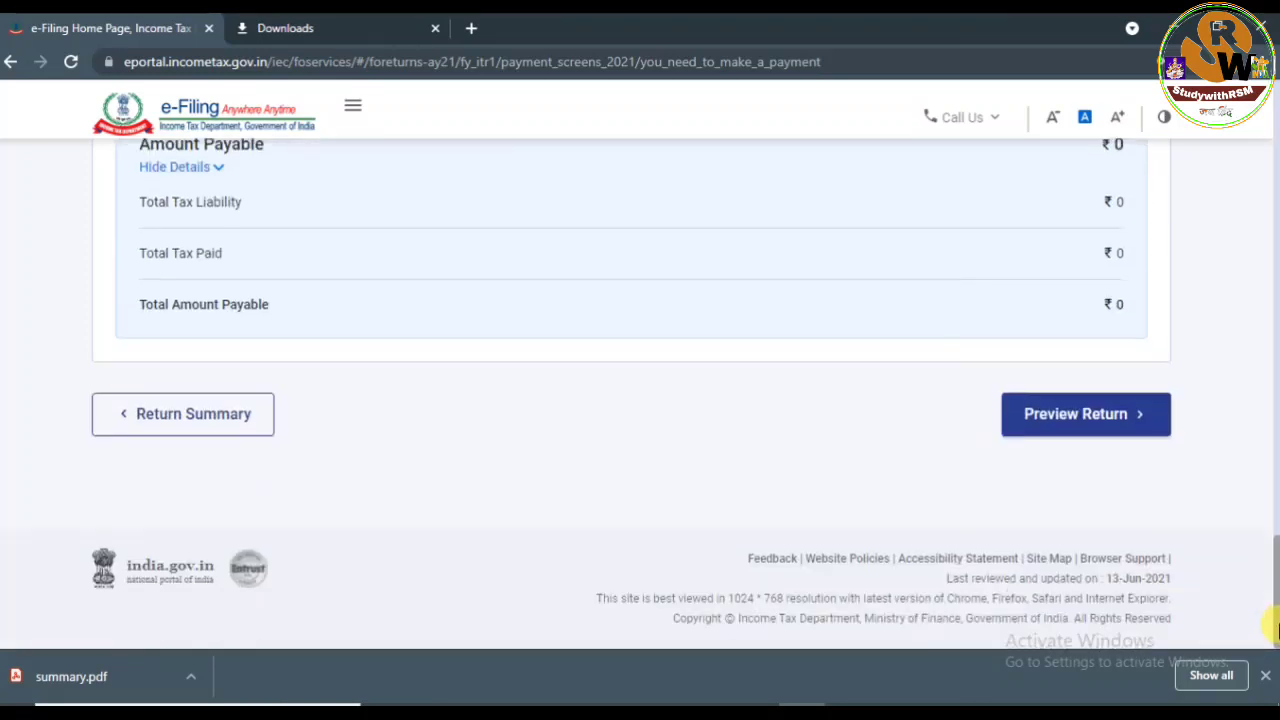
left_click(1065, 428)
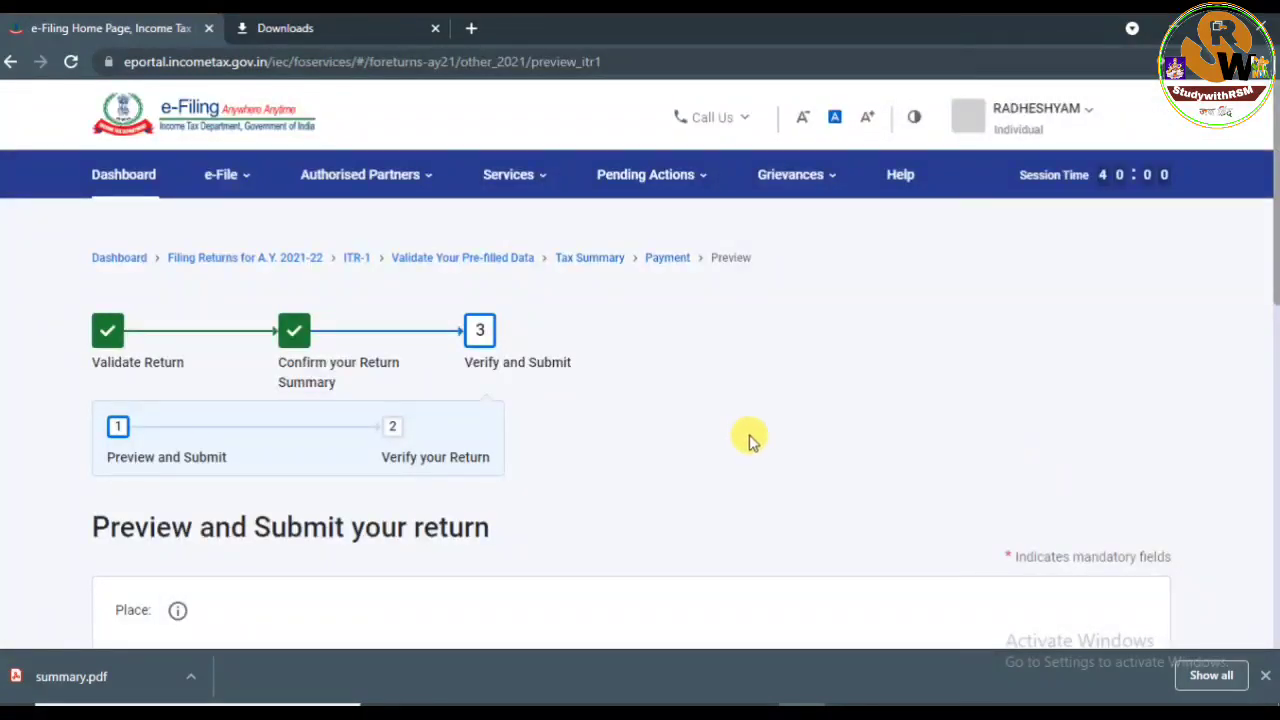
left_click_drag(1275, 265, 1271, 430)
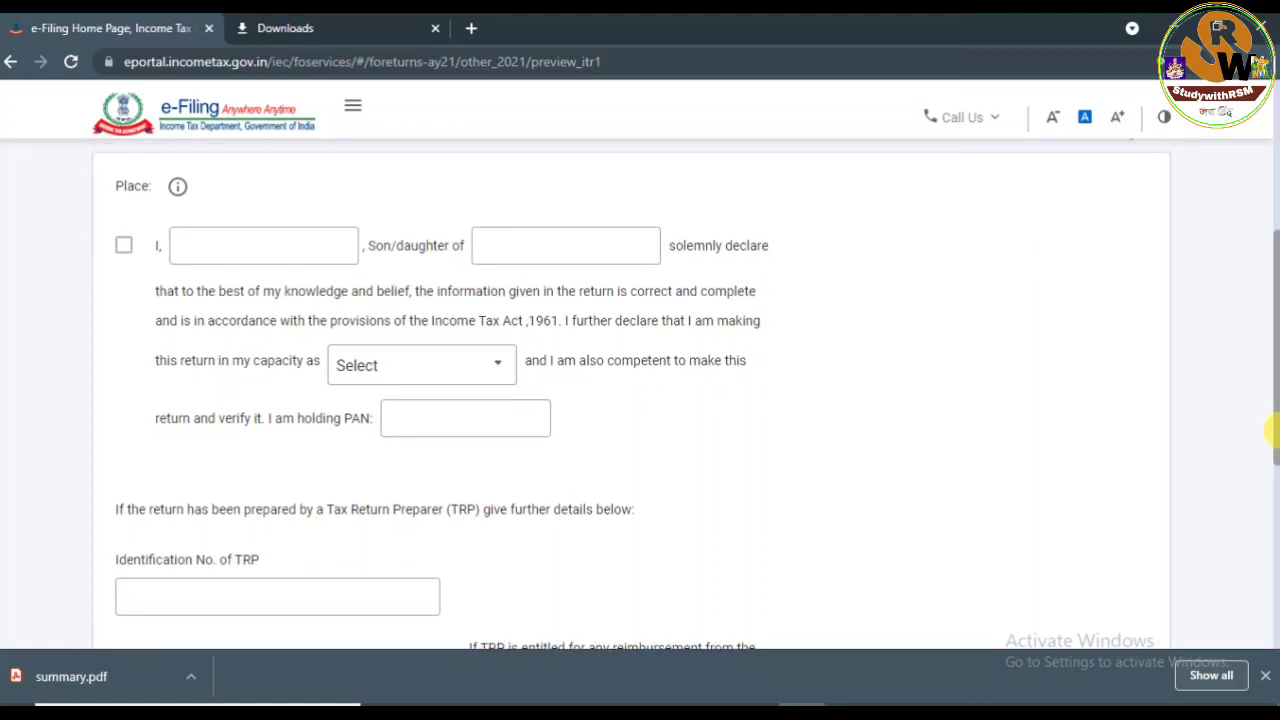
left_click(390, 367)
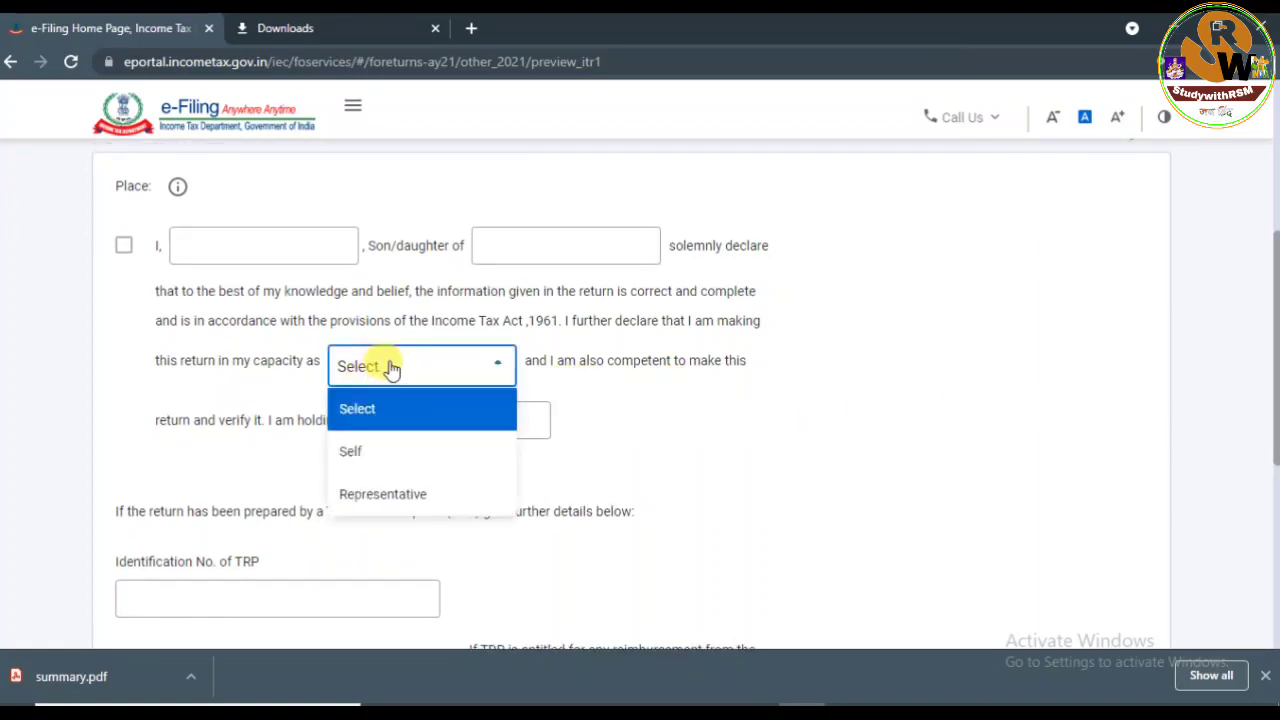
left_click(730, 440)
left_click(449, 368)
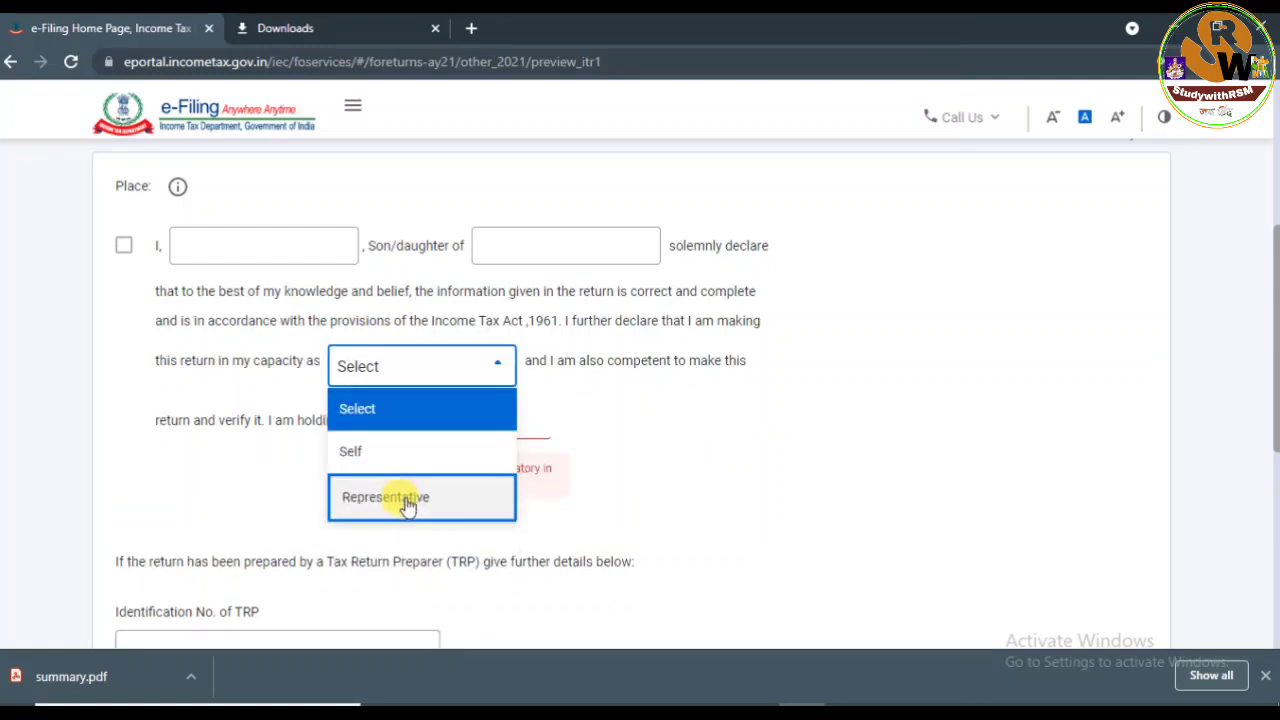
left_click(747, 445)
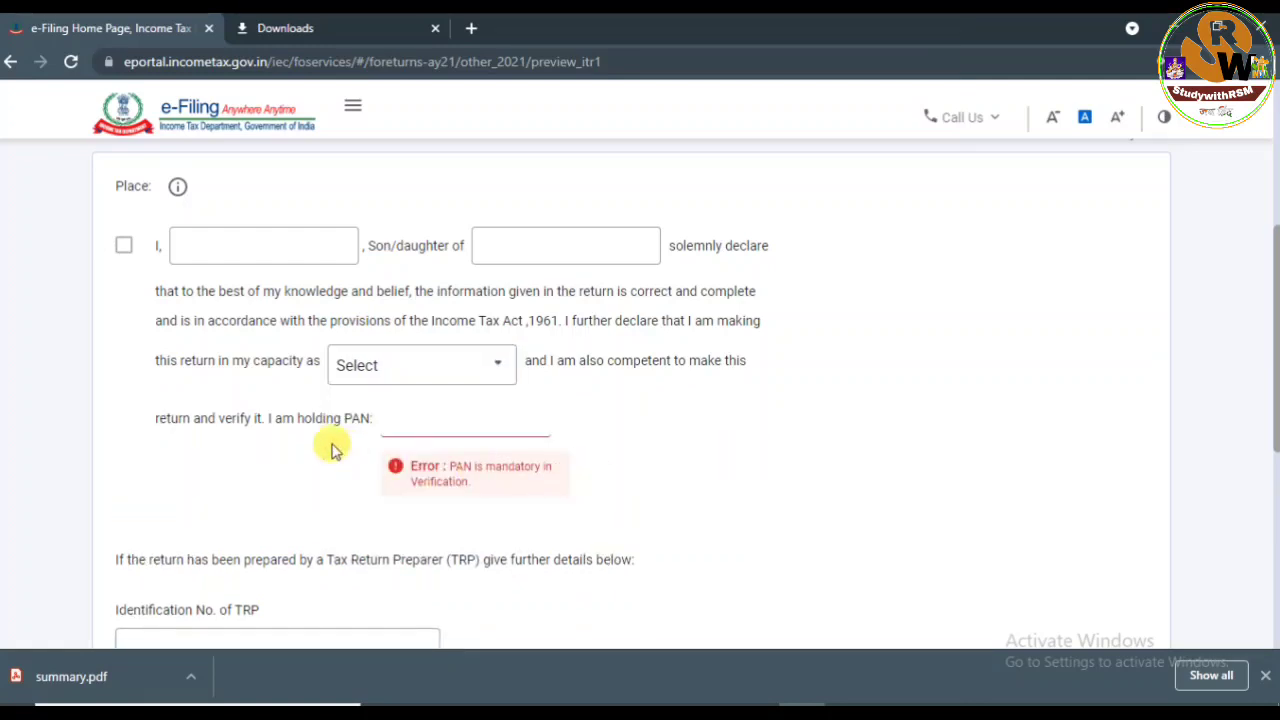
left_click(399, 428)
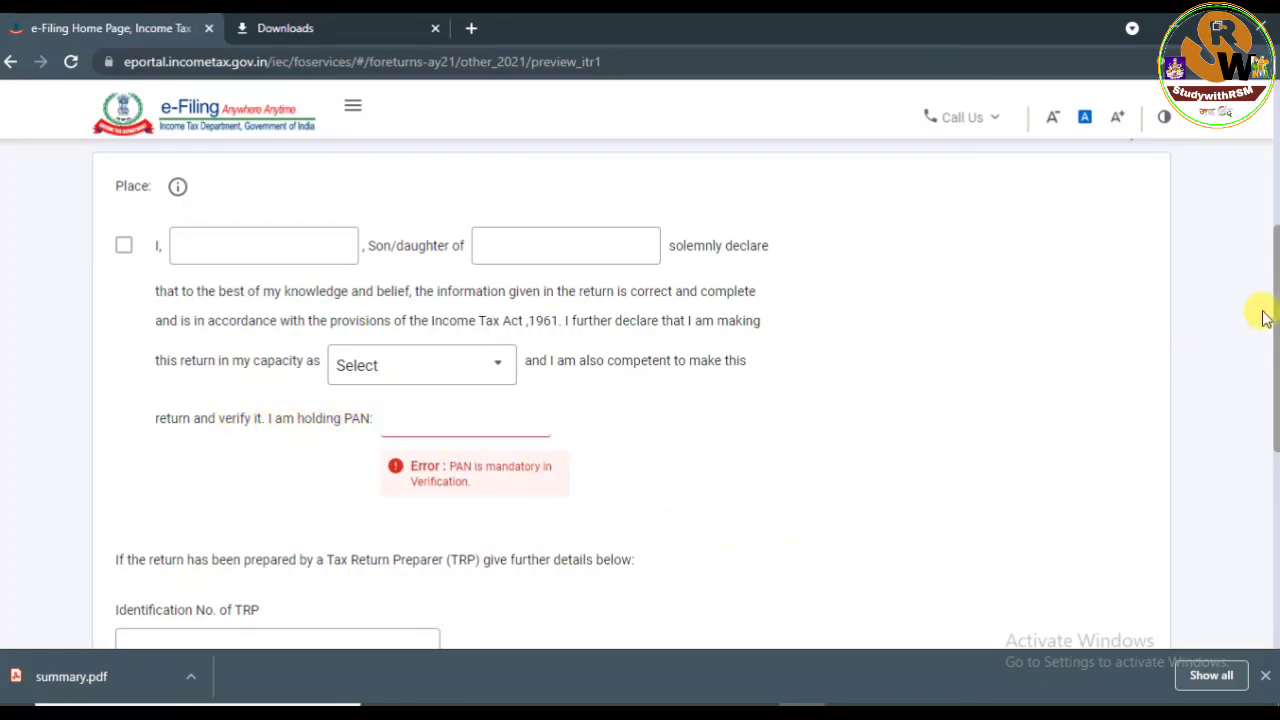
left_click_drag(1270, 286, 1270, 140)
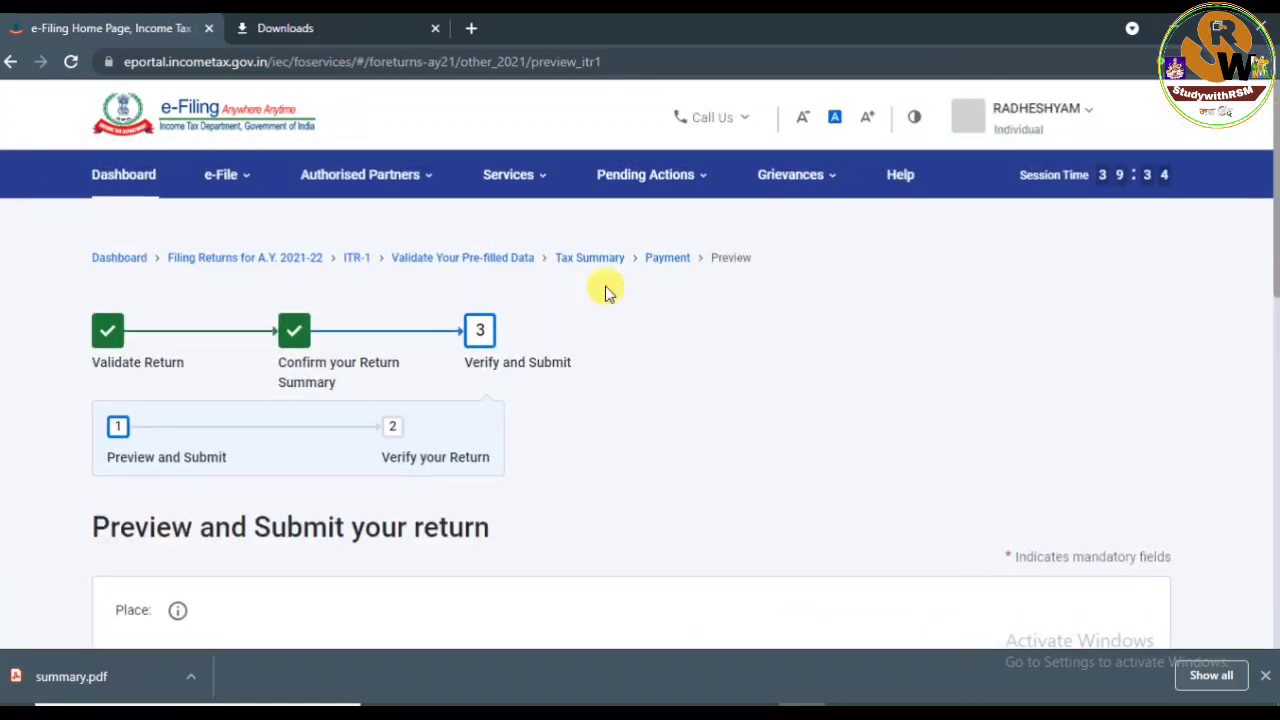
scroll(980, 420, "down", 10)
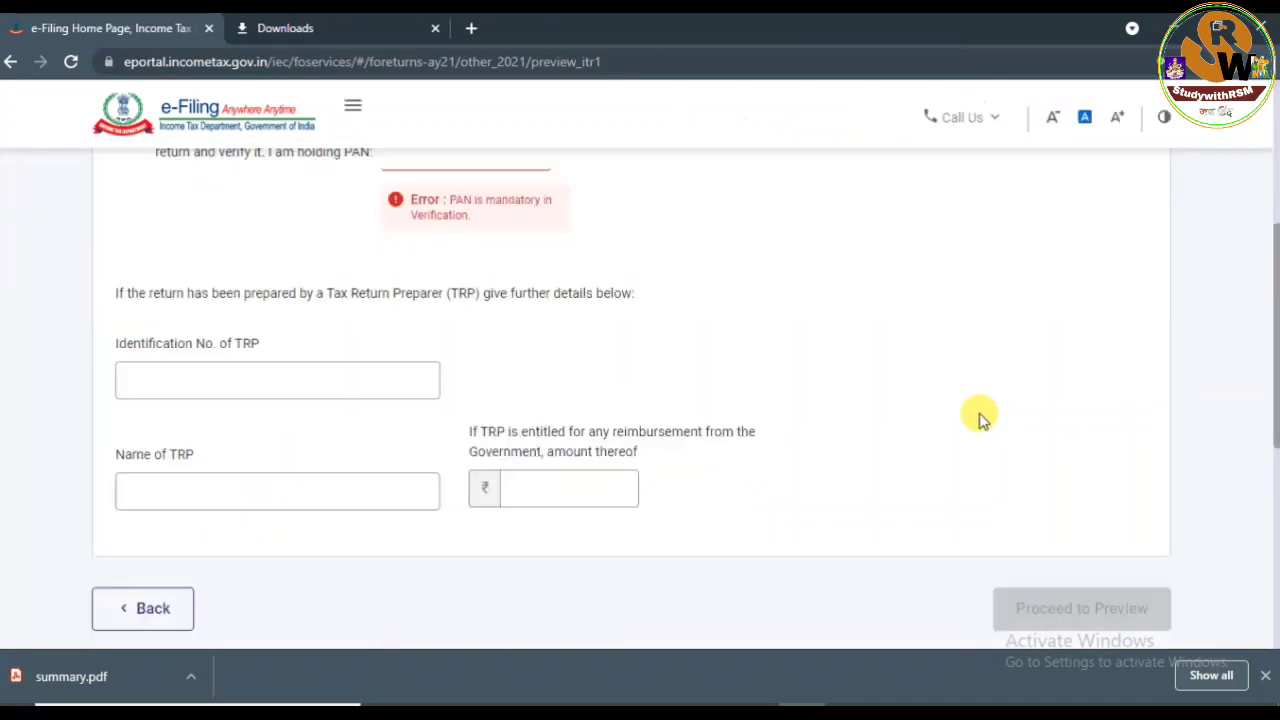
left_click(155, 383)
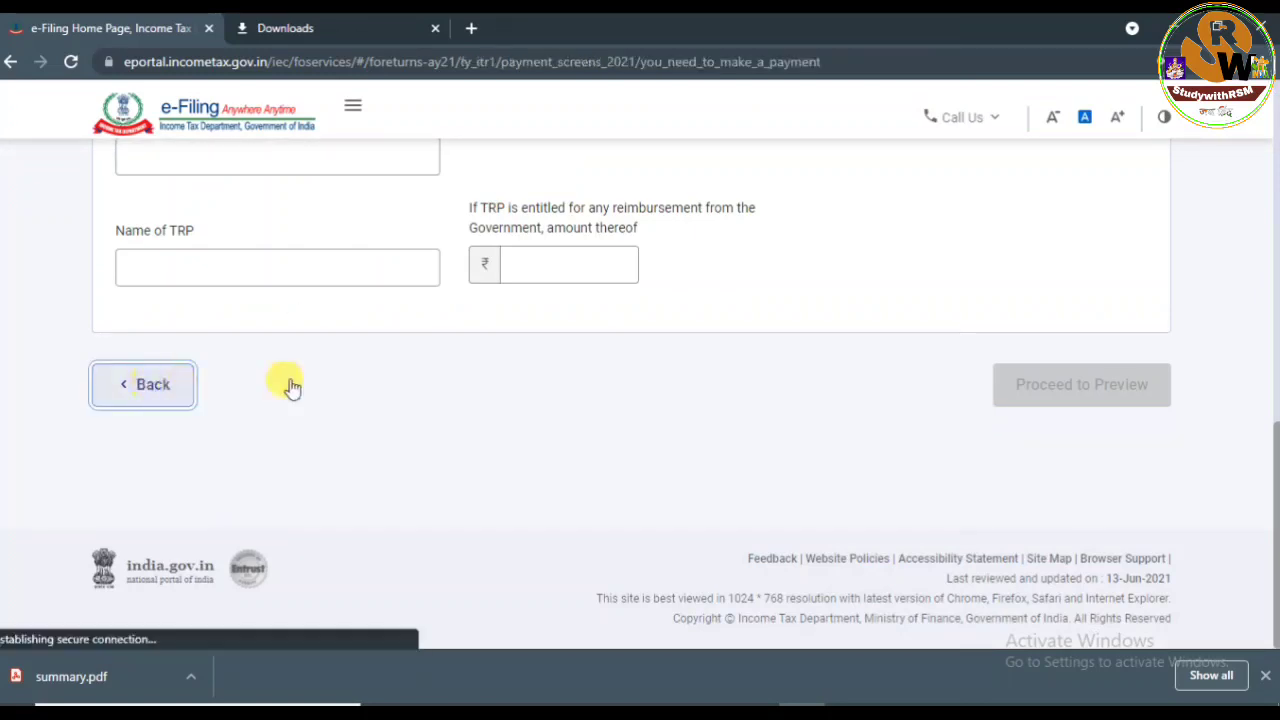
scroll(346, 540, "down", 5)
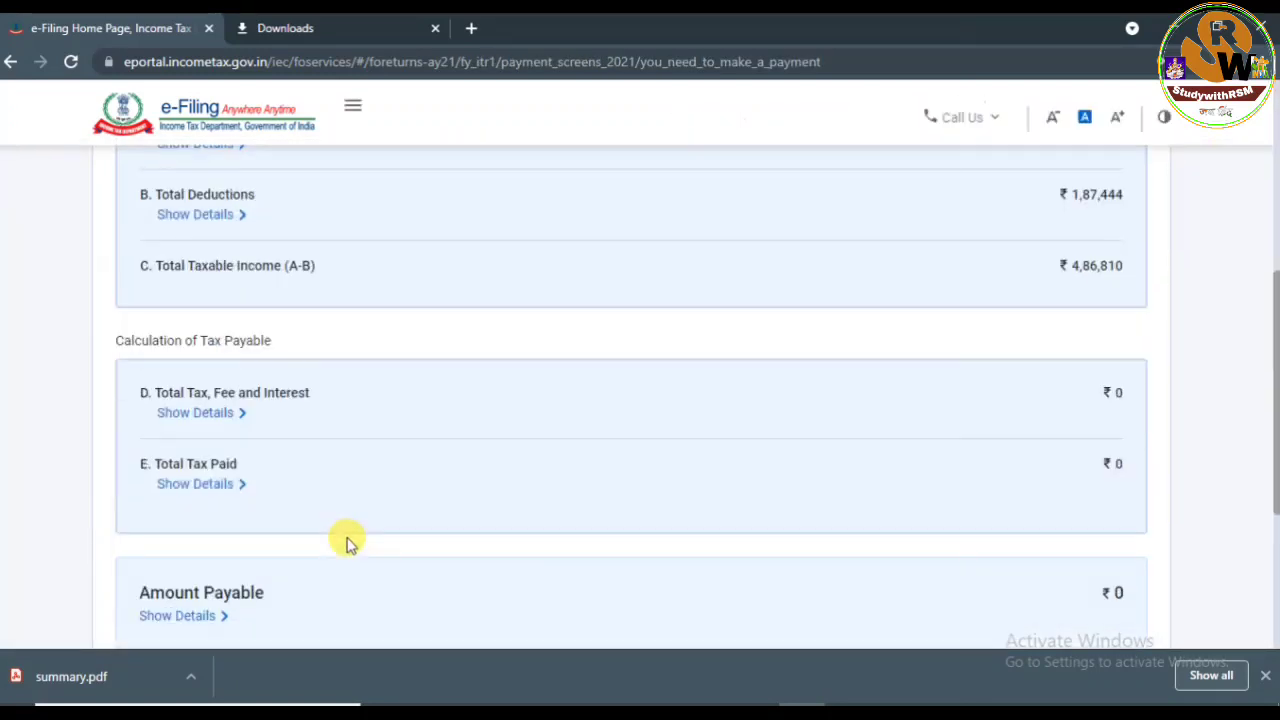